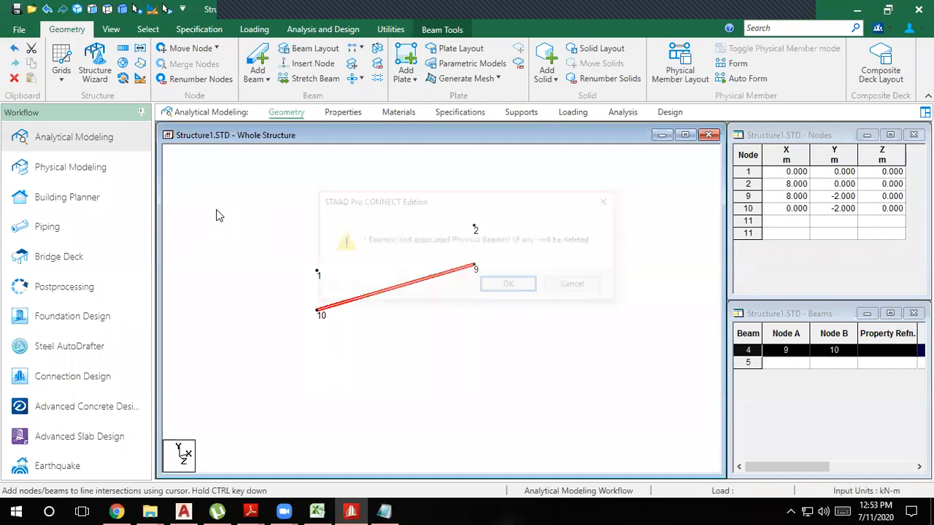
# - Delete the beam between nodes 9 and 10 together with its unattached end nodes
pyautogui.press('Return')
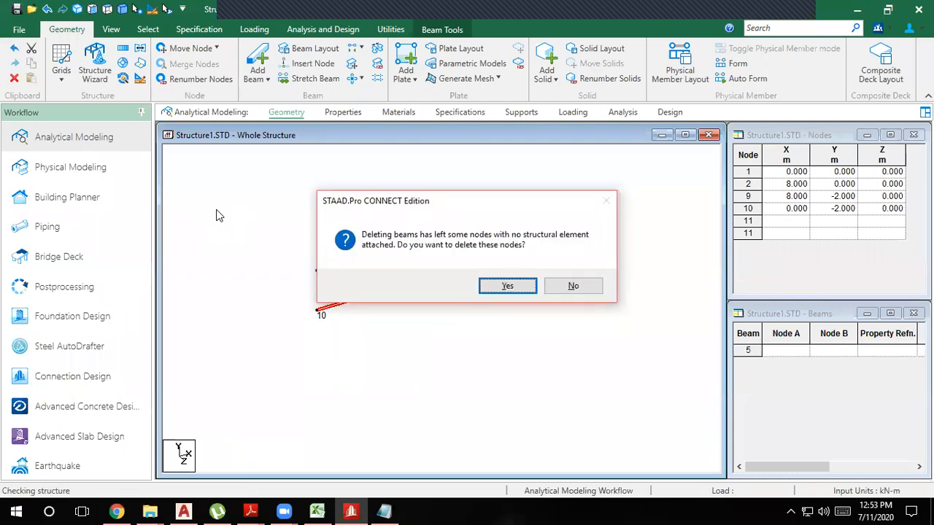
pyautogui.press('Return')
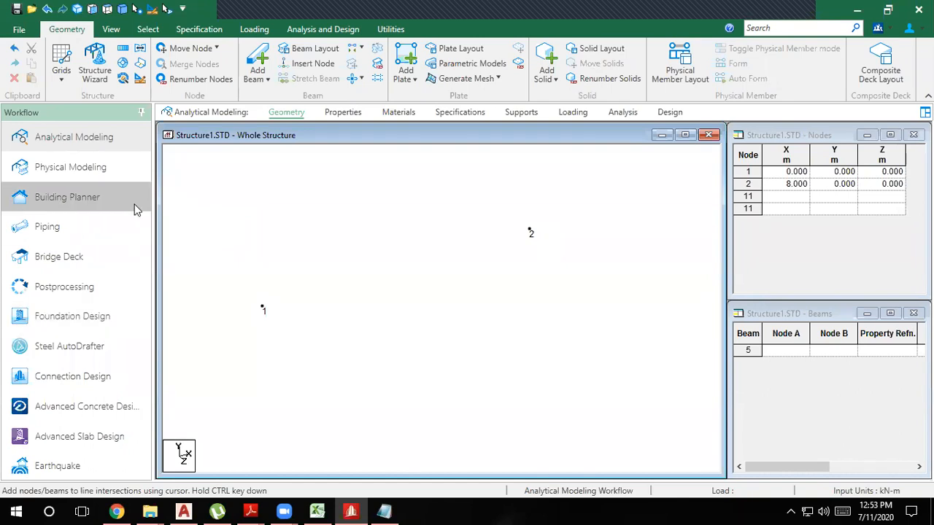
# - Open the staad Training folder from the desktop and preview its presentation, document and image files, including the seismic analysis pictures
pyautogui.click(932, 515)
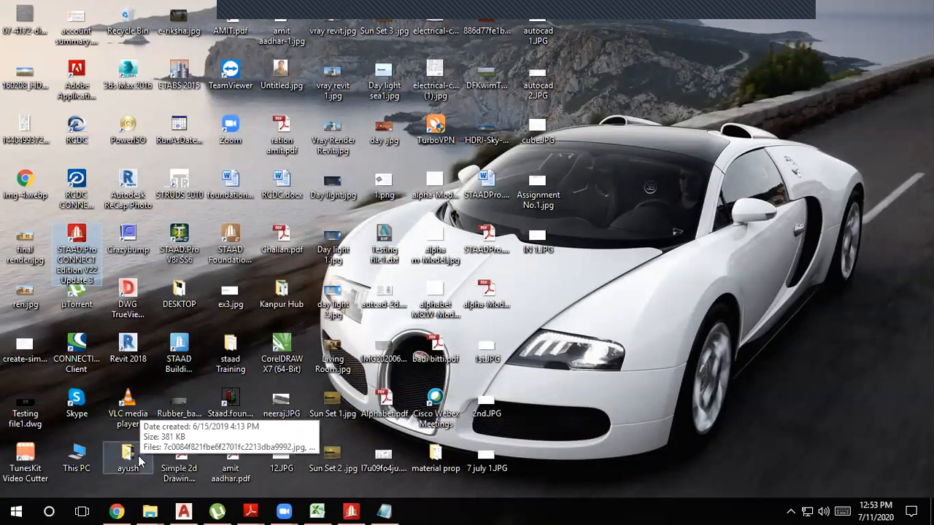
pyautogui.doubleClick(234, 346)
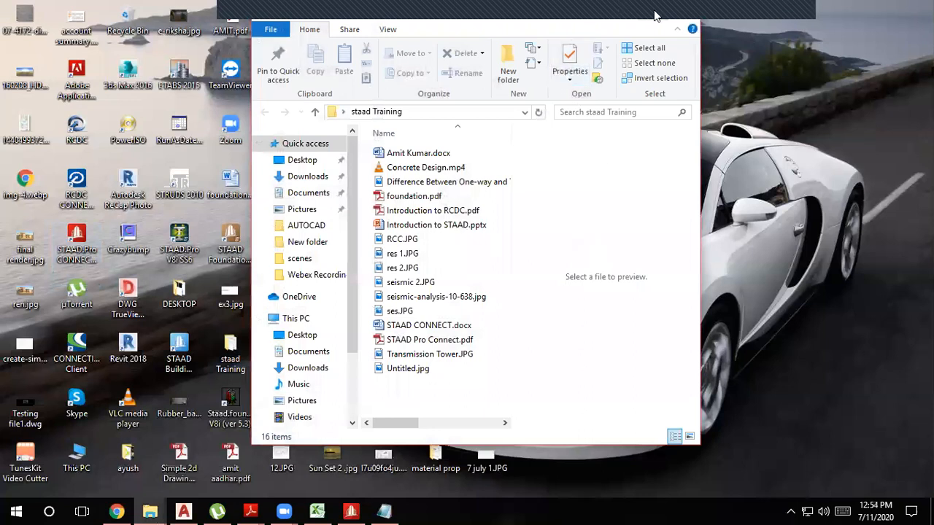
pyautogui.doubleClick(654, 16)
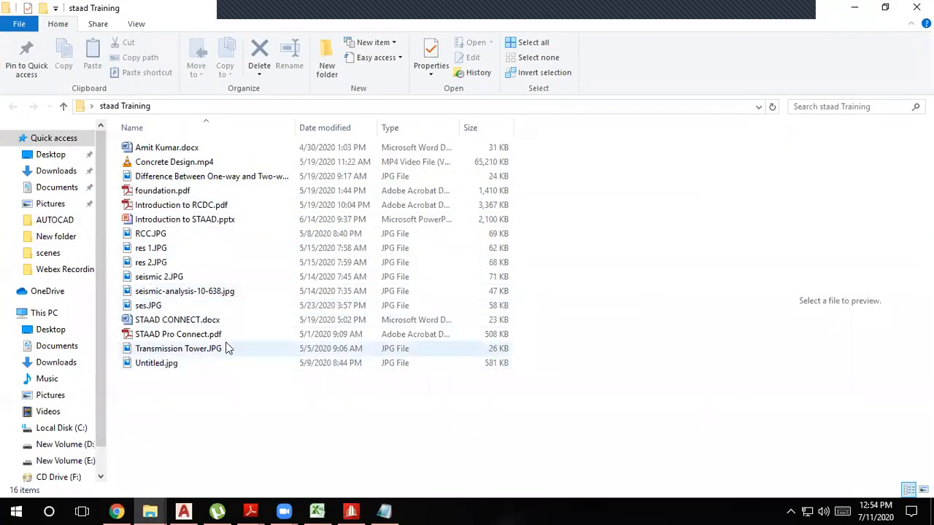
pyautogui.click(233, 220)
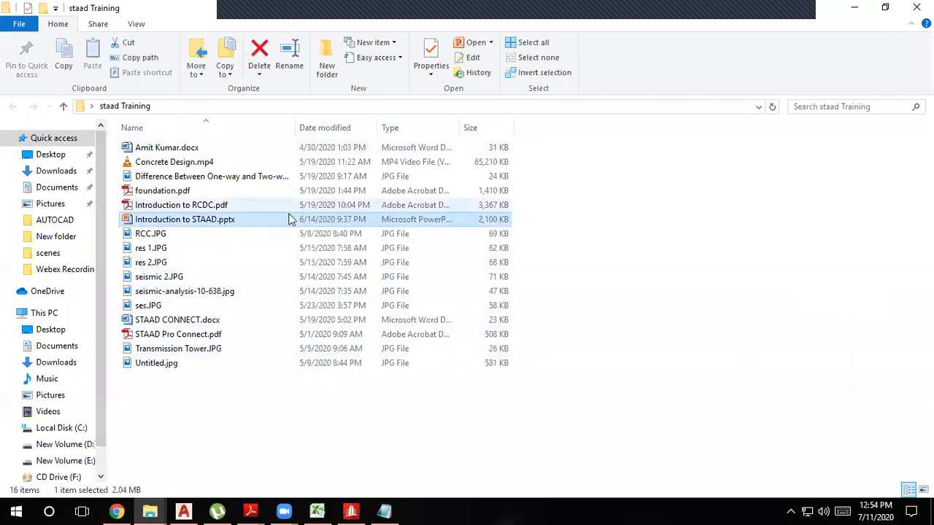
pyautogui.click(205, 363)
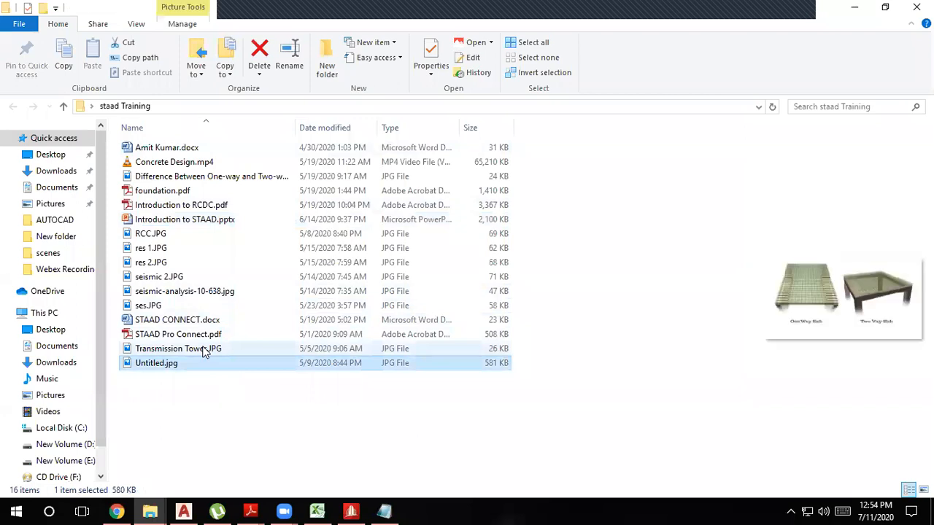
pyautogui.click(204, 350)
pyautogui.click(195, 321)
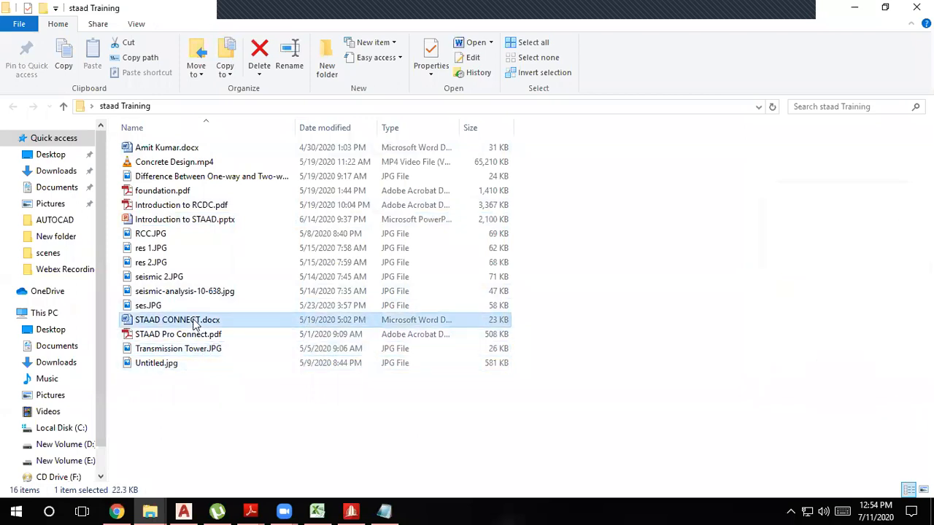
pyautogui.click(164, 306)
pyautogui.click(175, 292)
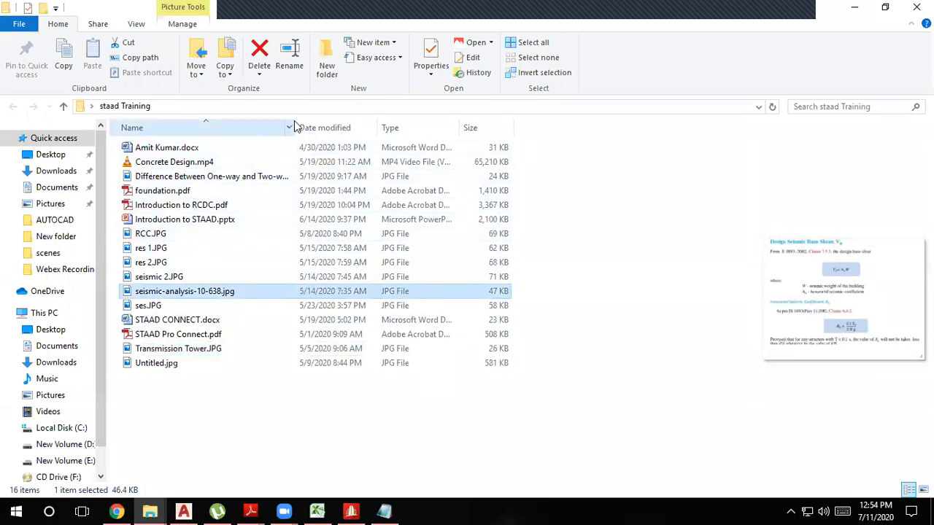
pyautogui.click(194, 277)
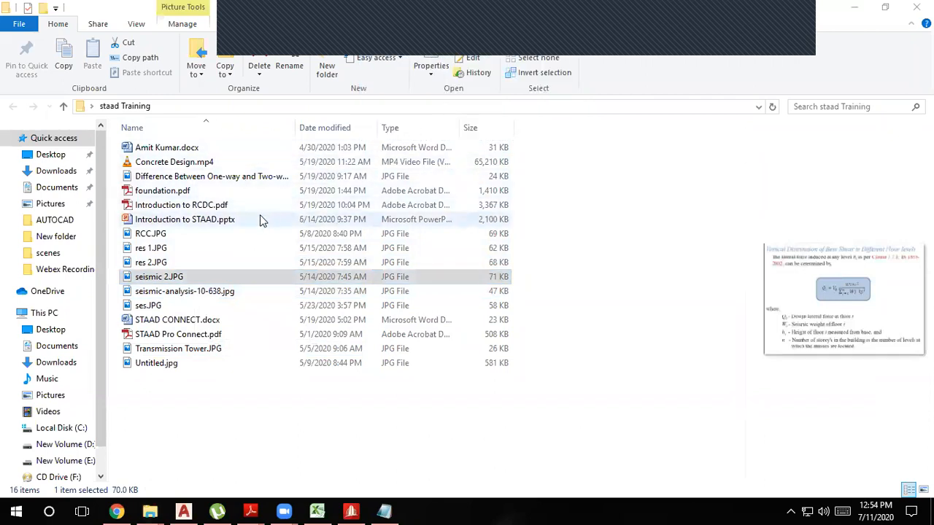
pyautogui.click(192, 304)
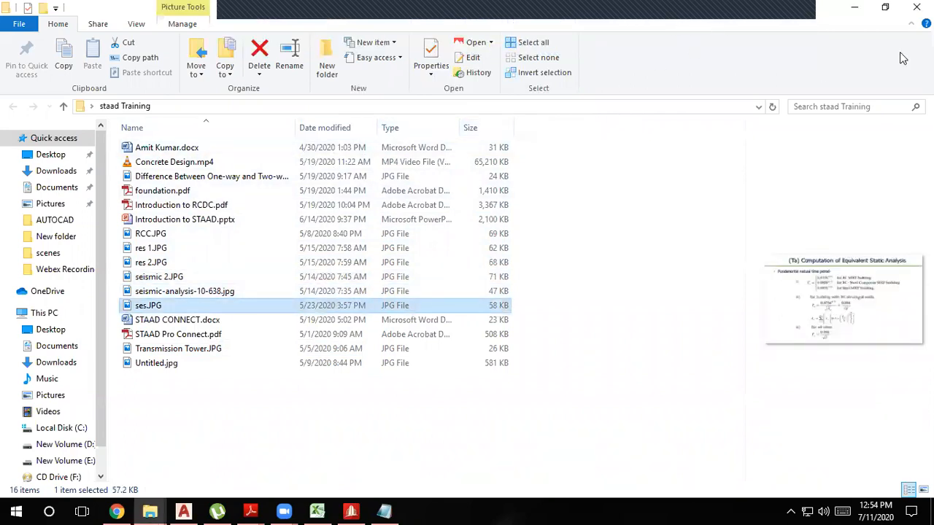
pyautogui.click(852, 7)
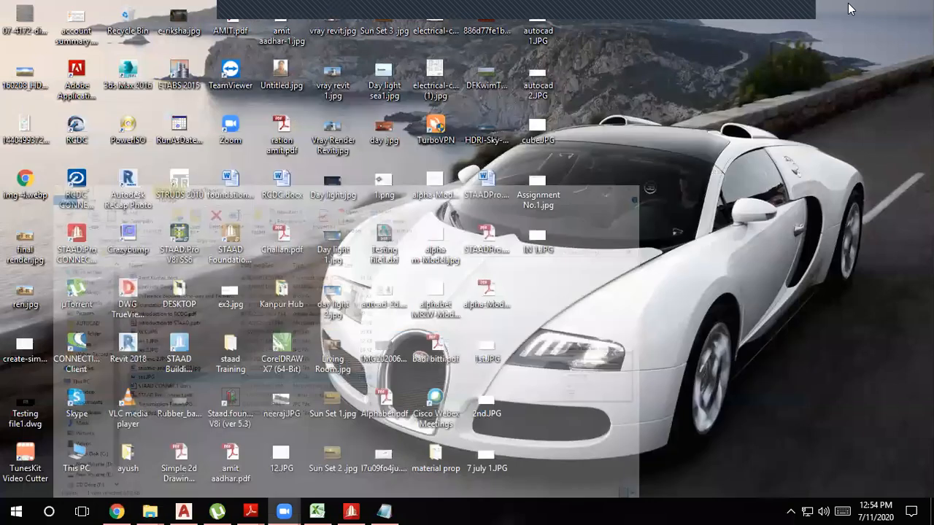
# - Switch back to STAAD.Pro and delete the two remaining nodes 1 and 2
pyautogui.click(351, 510)
pyautogui.click(351, 510)
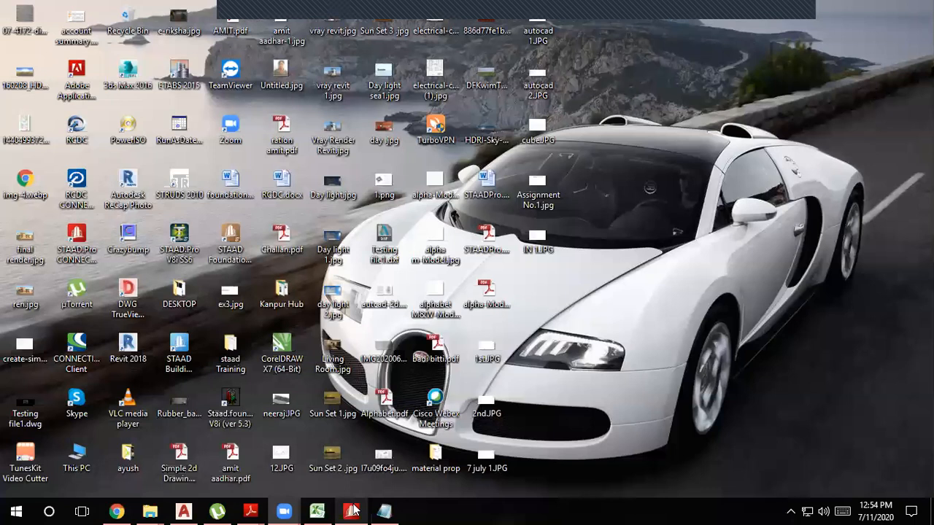
pyautogui.click(351, 511)
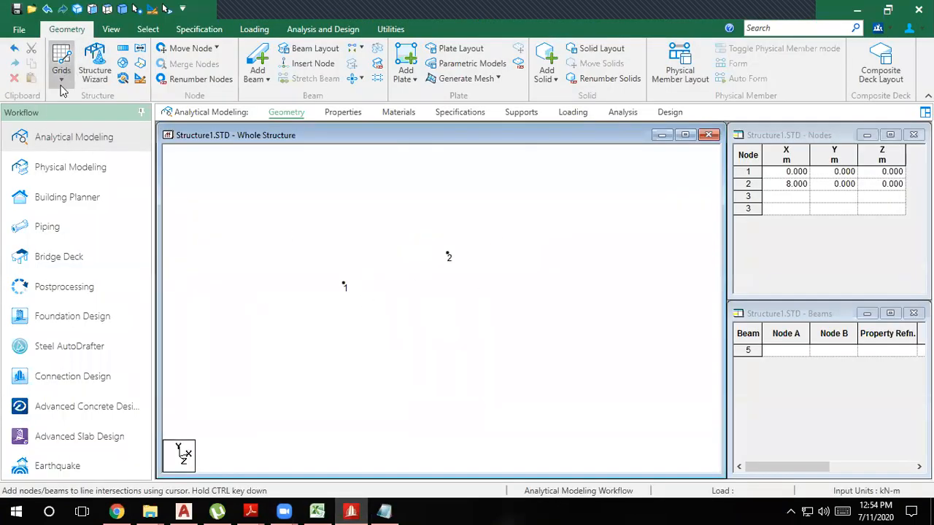
pyautogui.click(143, 11)
pyautogui.moveTo(574, 397); pyautogui.dragTo(261, 216)
pyautogui.press('Delete')
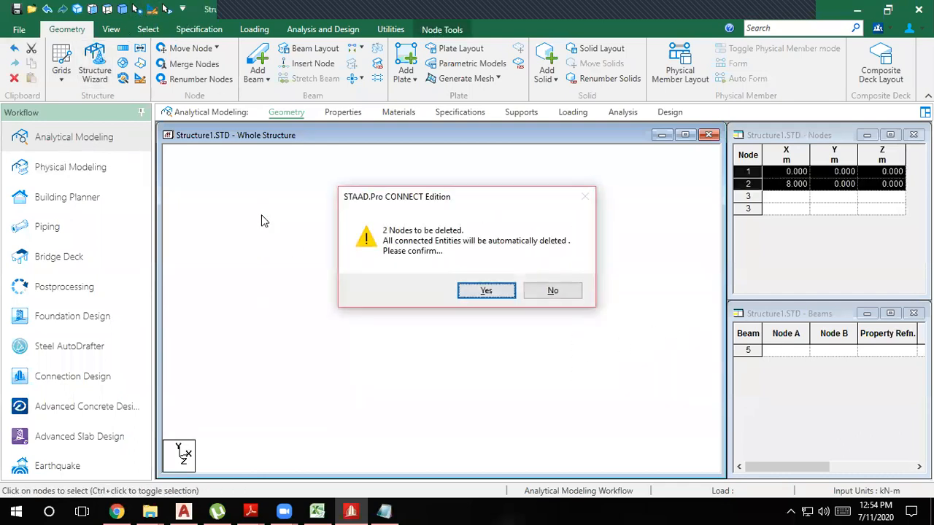
pyautogui.press('Return')
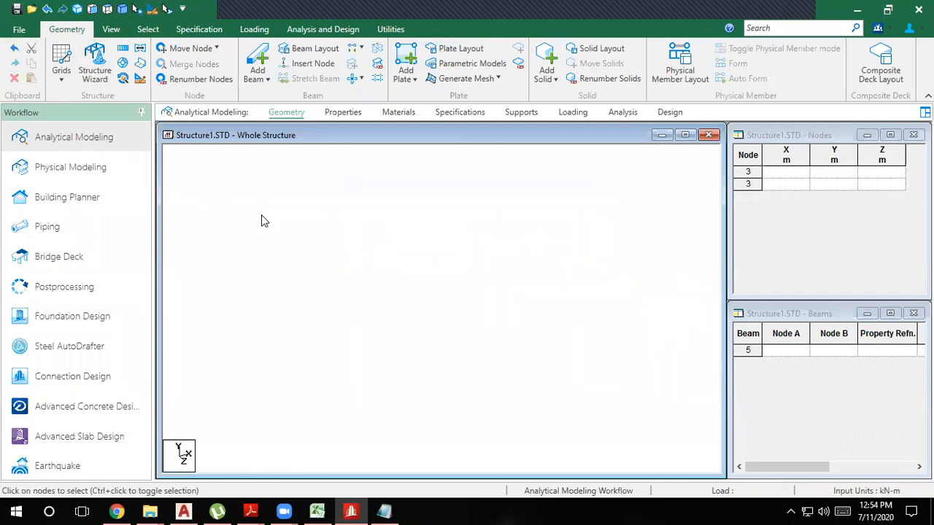
# - Draw a 5 m beam along the X axis from the origin with the Beam Grid, then close the grid
pyautogui.click(61, 67)
pyautogui.click(88, 103)
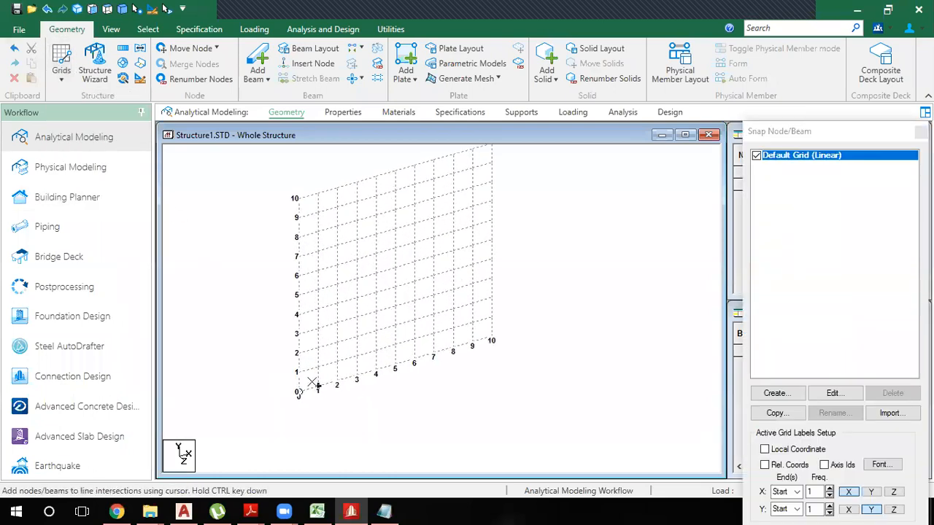
pyautogui.click(298, 391)
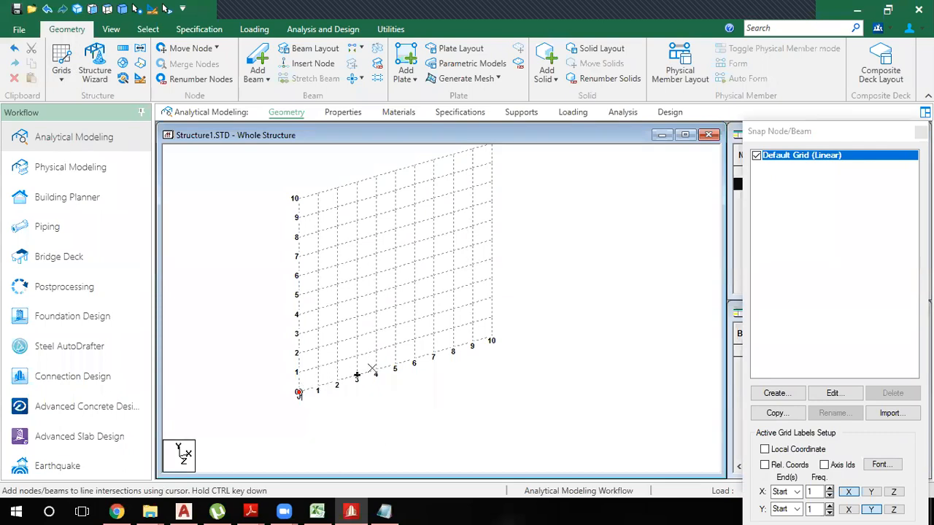
pyautogui.click(394, 366)
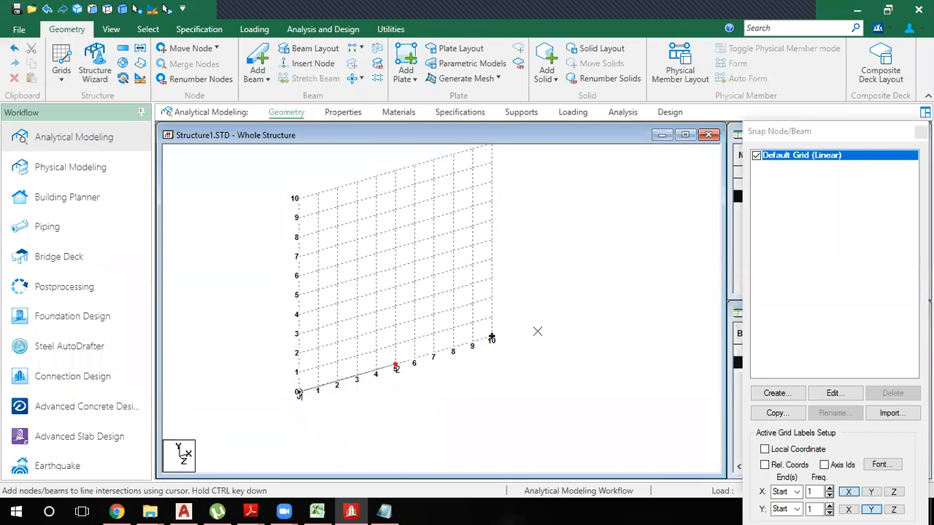
pyautogui.click(347, 378)
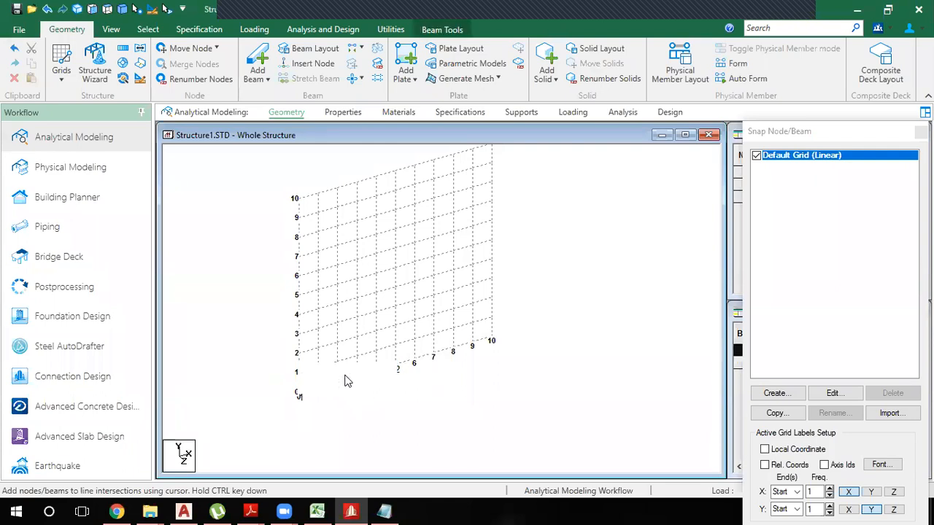
pyautogui.scroll(1, 267, 408)
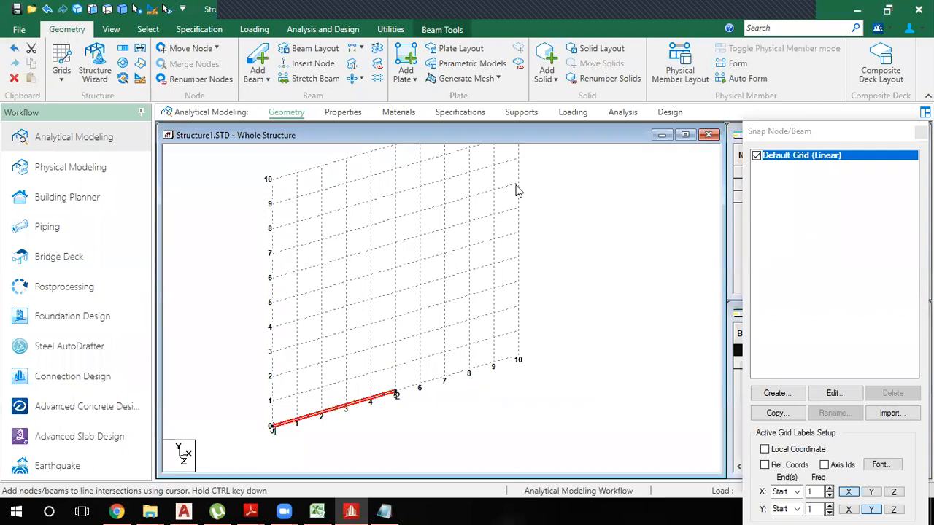
pyautogui.click(361, 432)
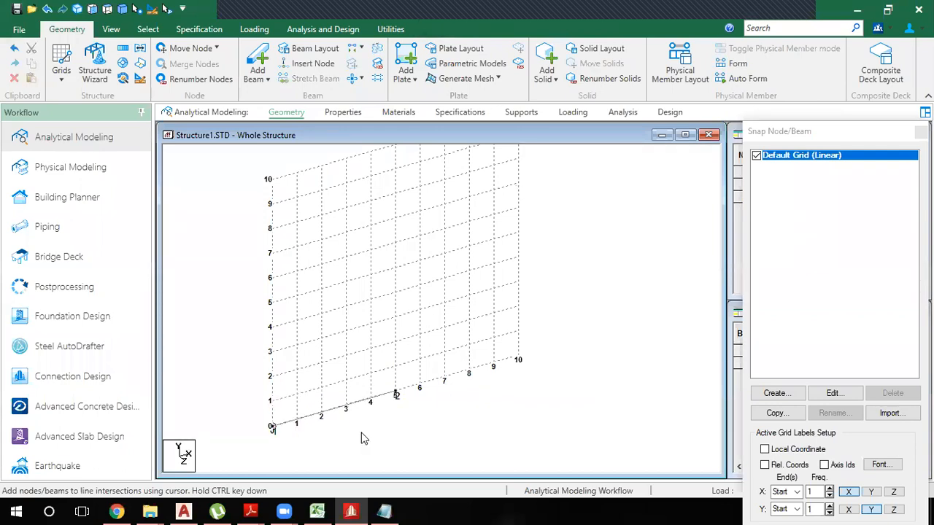
pyautogui.click(62, 77)
pyautogui.click(63, 101)
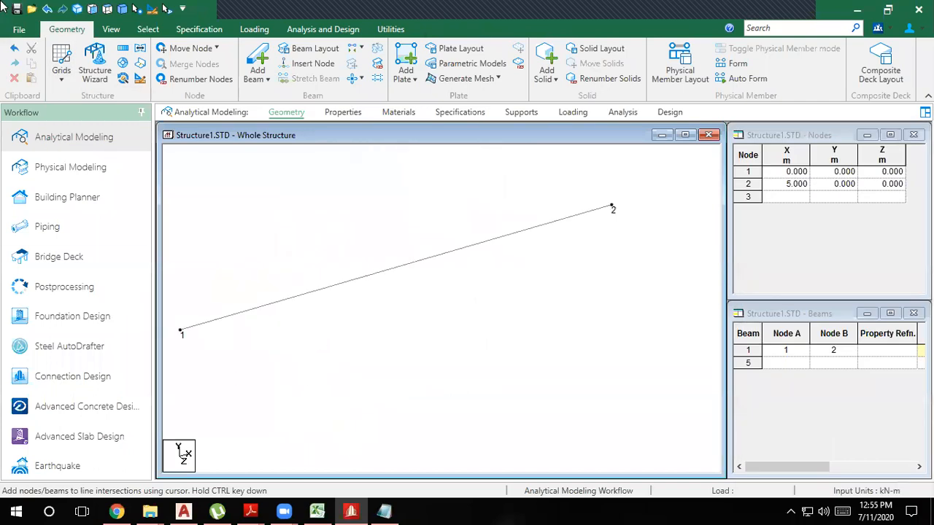
# - Draw an inclined beam on the Beam Grid from the origin to X 3 m, Y 3 m and close the grid
pyautogui.click(62, 64)
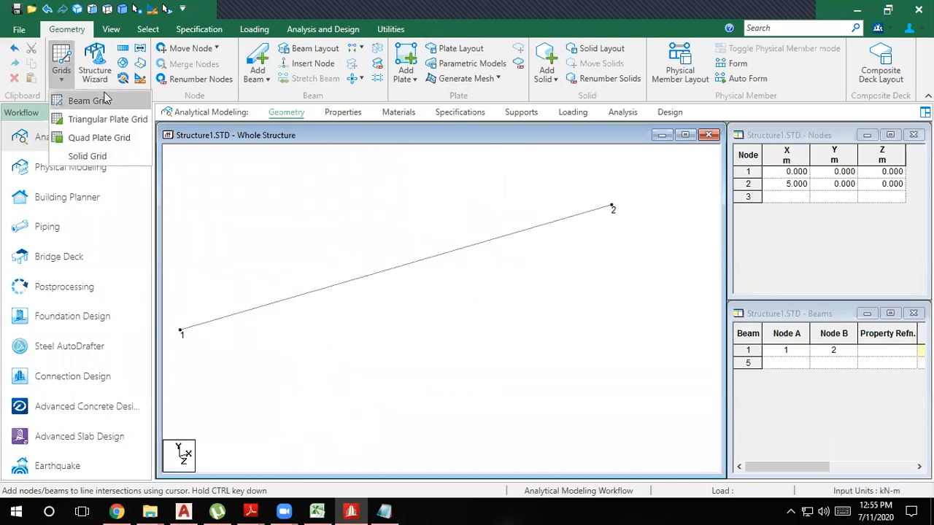
pyautogui.click(80, 101)
pyautogui.click(284, 412)
pyautogui.click(351, 326)
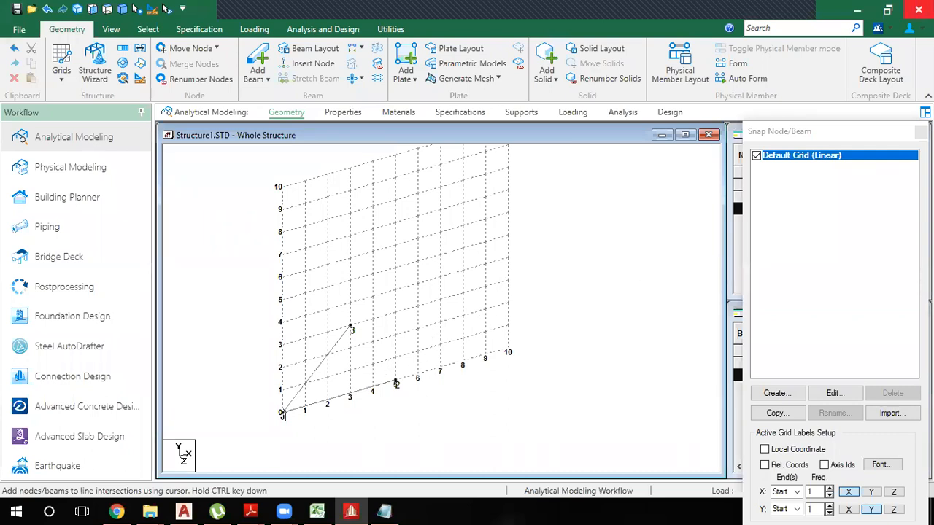
pyautogui.click(920, 132)
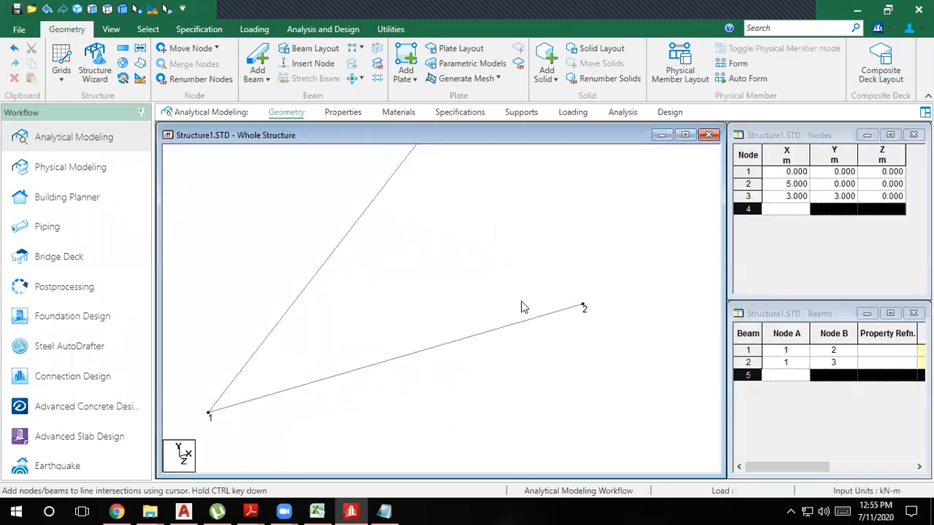
# - Open Stretch Member for the beam between nodes 1 and 2 and set it to stretch to a point
pyautogui.click(398, 310)
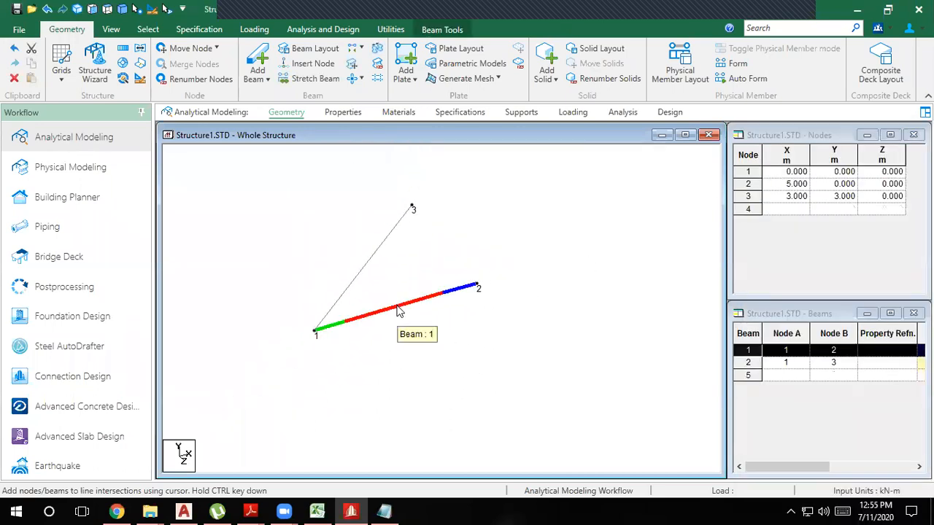
pyautogui.click(305, 79)
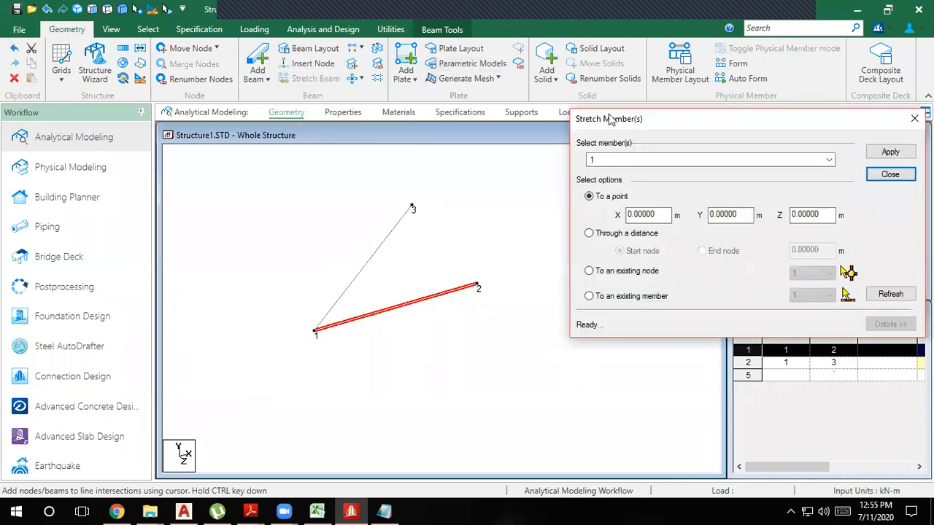
pyautogui.moveTo(542, 86); pyautogui.dragTo(543, 86)
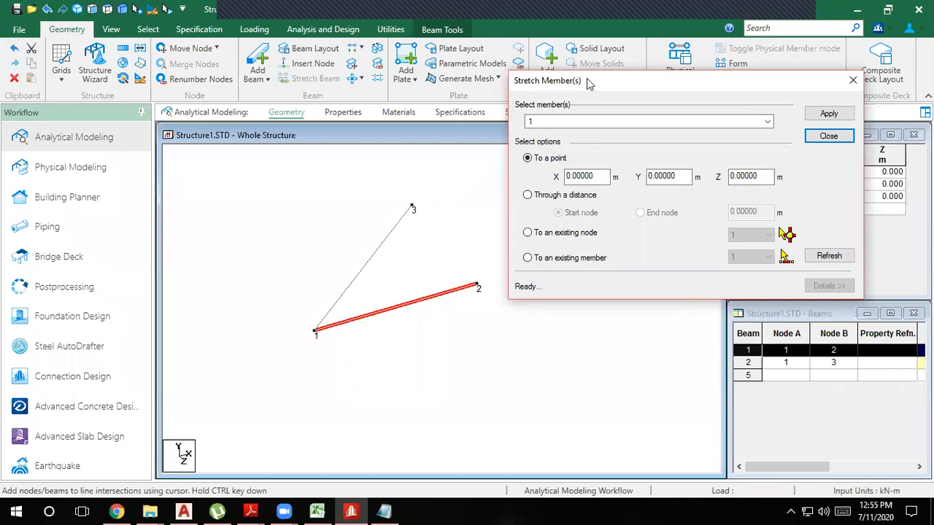
pyautogui.moveTo(589, 84); pyautogui.dragTo(544, 55)
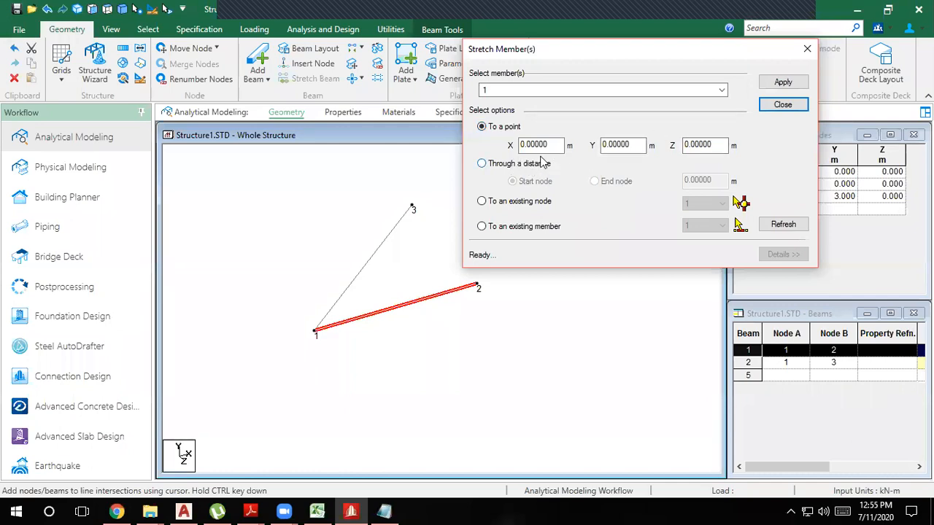
pyautogui.click(502, 167)
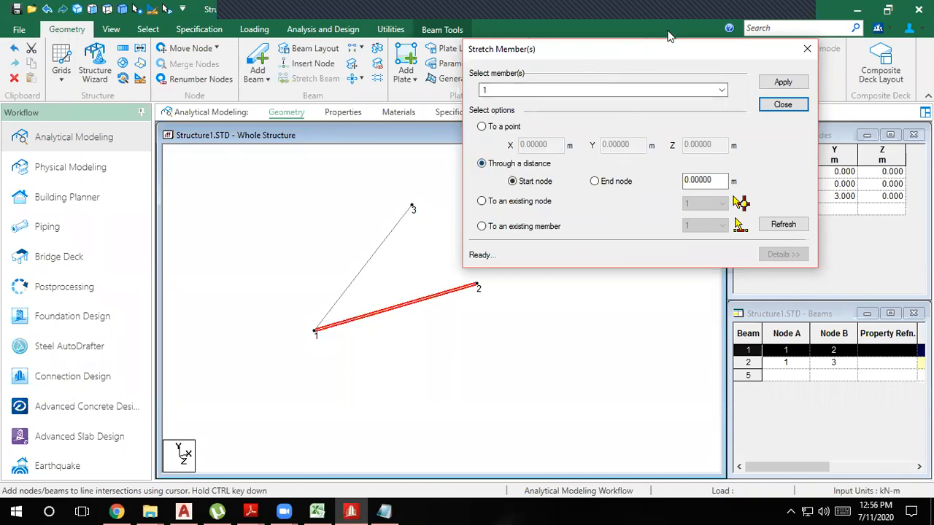
pyautogui.moveTo(649, 48); pyautogui.dragTo(713, 13)
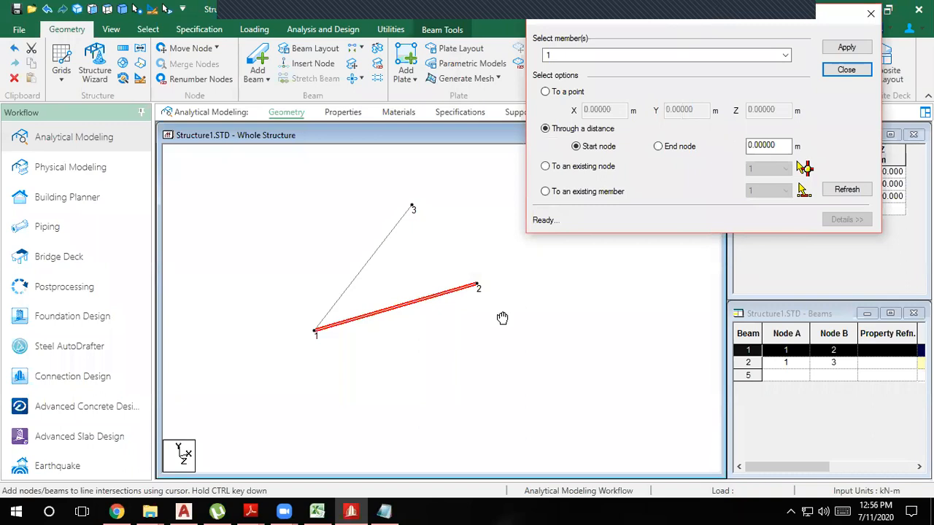
pyautogui.moveTo(487, 278); pyautogui.dragTo(383, 336, button='middle')
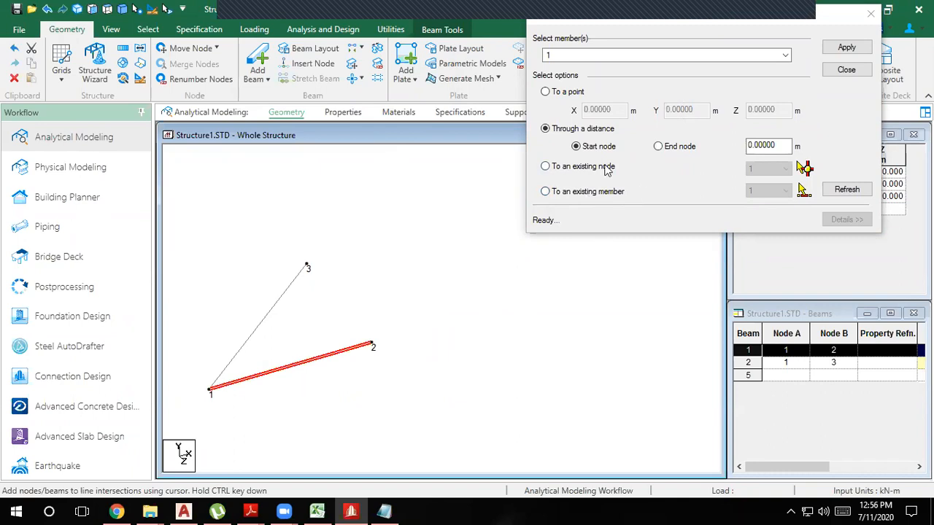
pyautogui.click(554, 96)
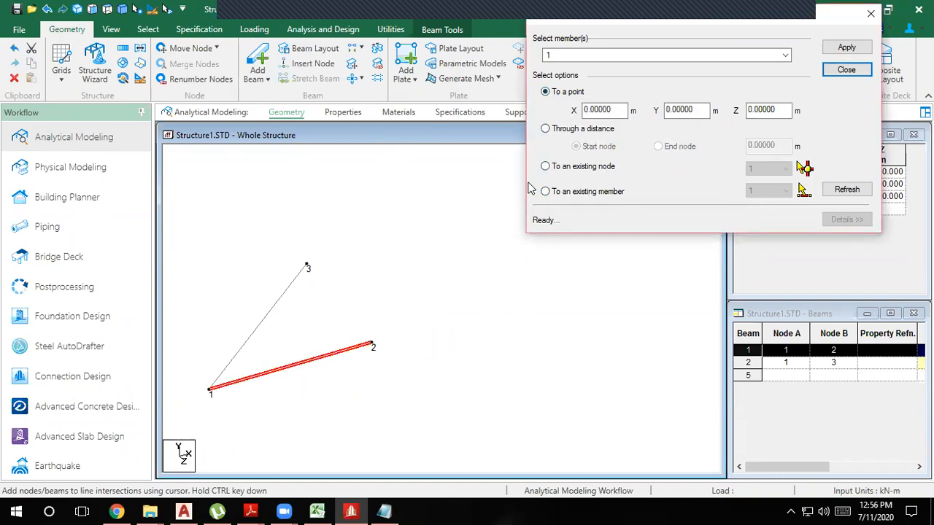
# - Display the Beam Grid and stretch the beam between nodes 1 and 2 to the point X 8, Y 0, Z 0 m
pyautogui.click(62, 69)
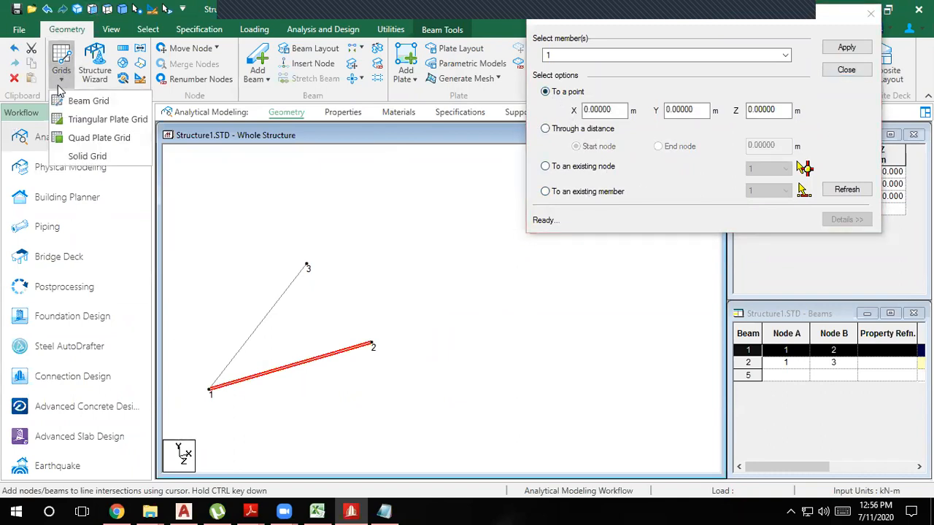
pyautogui.click(73, 98)
pyautogui.scroll(4, 302, 421)
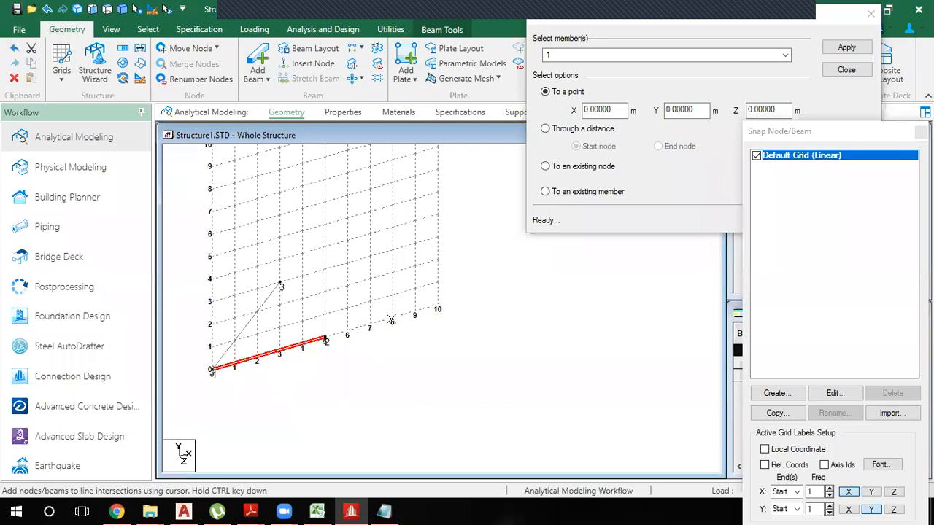
pyautogui.moveTo(621, 111); pyautogui.dragTo(443, 126)
pyautogui.write('8')
pyautogui.click(702, 110)
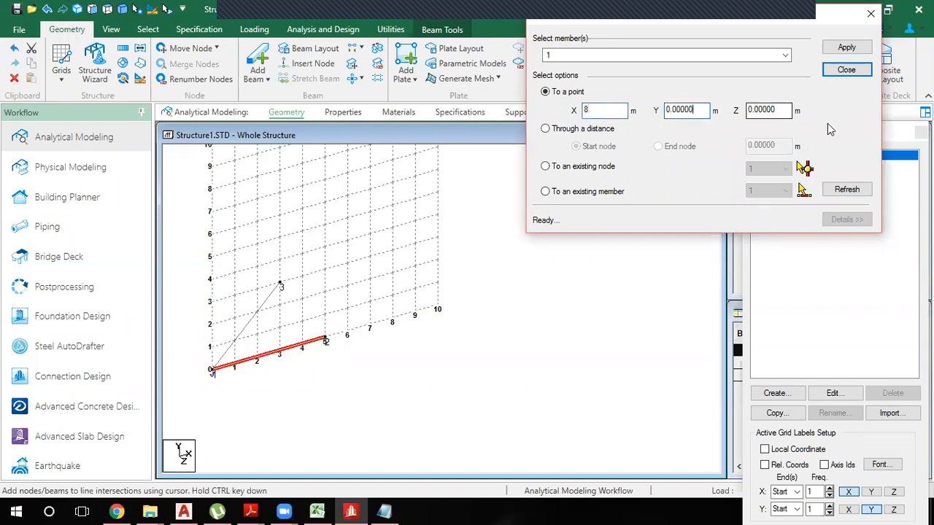
pyautogui.click(843, 47)
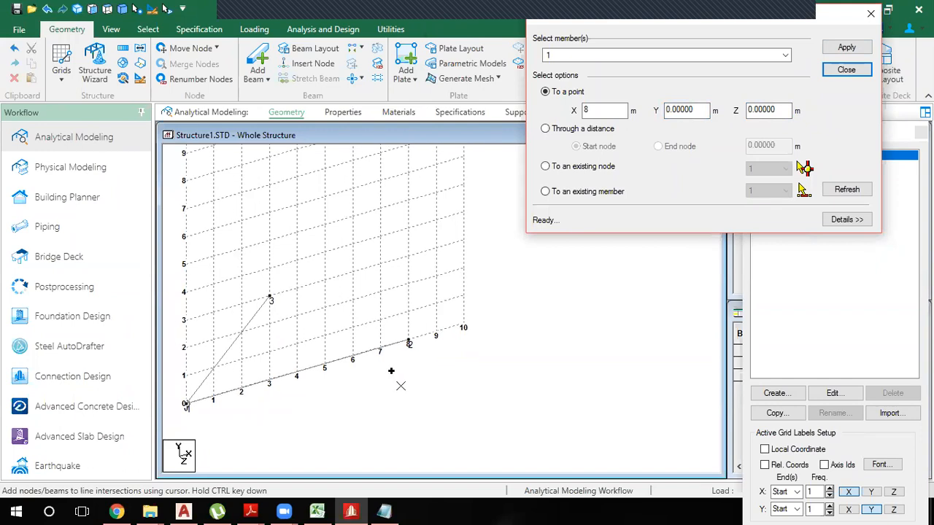
# - Try to stretch the beam between nodes 1 and 2 to the point X 8, Y 2, Z 0 m, and close Stretch Member
pyautogui.doubleClick(679, 113)
pyautogui.write('2')
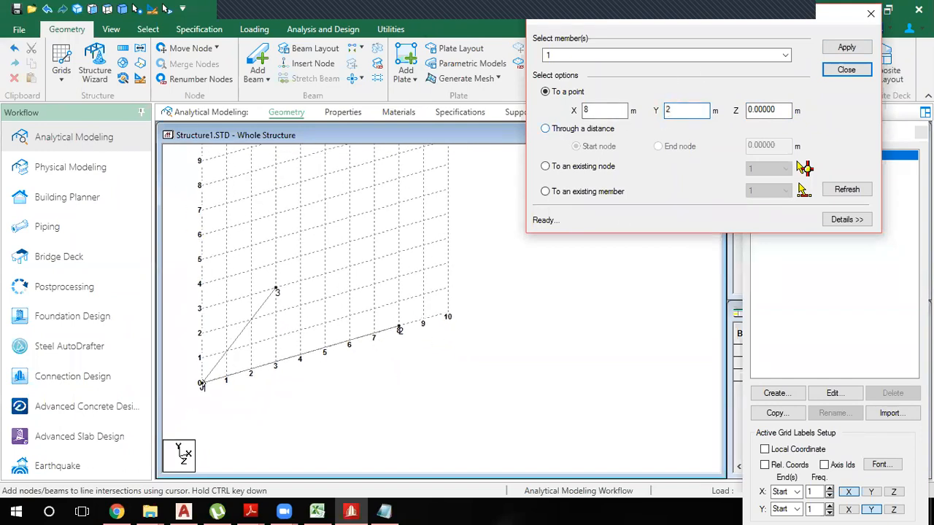
pyautogui.click(847, 46)
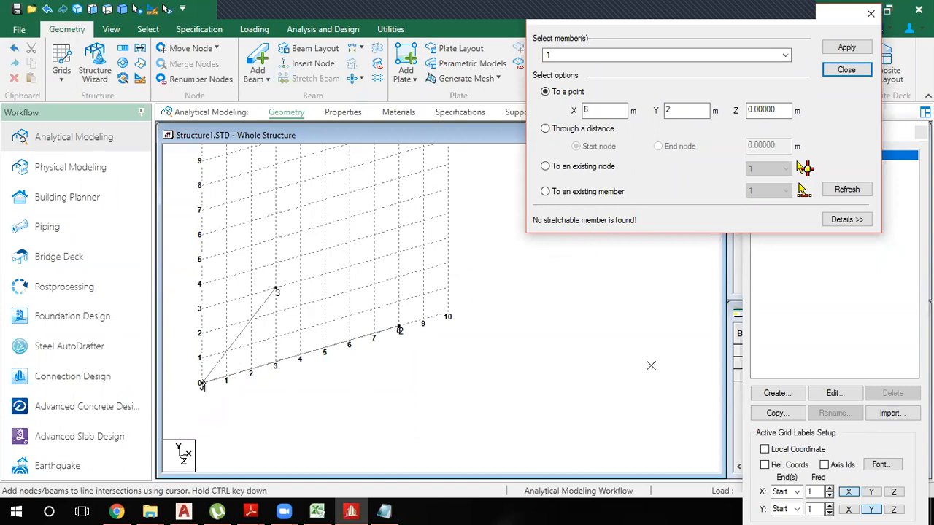
pyautogui.click(870, 13)
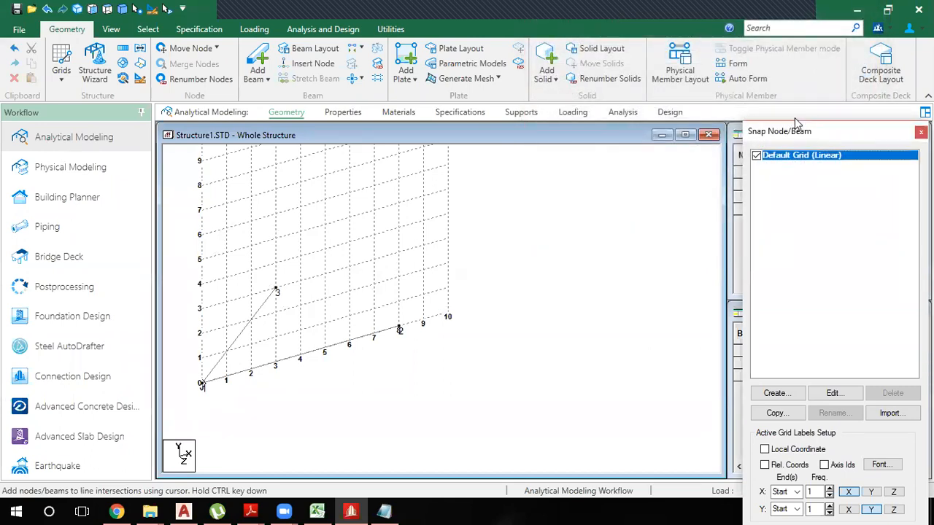
# - Draw a 4 m horizontal beam on the grid from X 0, Y 5 m to X 4, Y 5 m and end drawing
pyautogui.moveTo(797, 124); pyautogui.dragTo(800, 60)
pyautogui.click(802, 483)
pyautogui.click(802, 487)
pyautogui.click(201, 260)
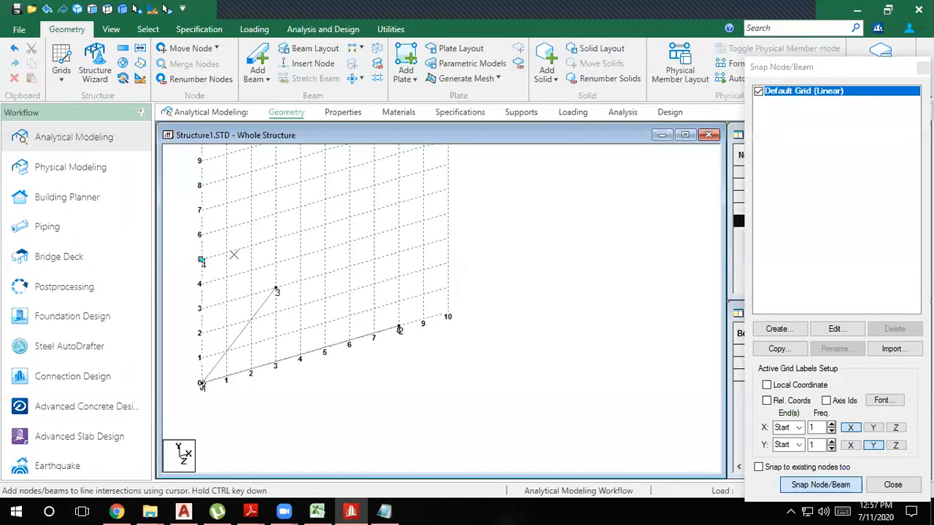
pyautogui.click(300, 233)
pyautogui.press('Escape')
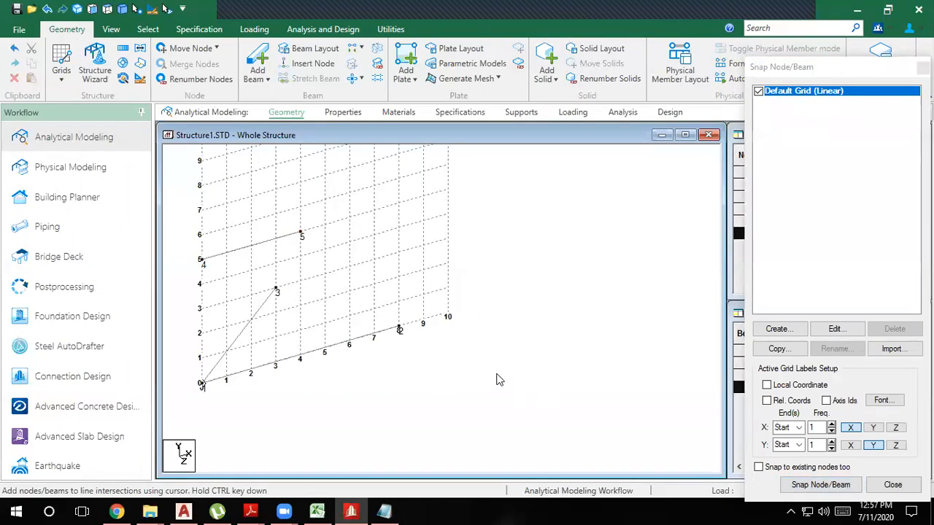
# - Select the beam between nodes 4 and 5 and open Stretch Member for it with the stretch-to-a-point option
pyautogui.click(217, 255)
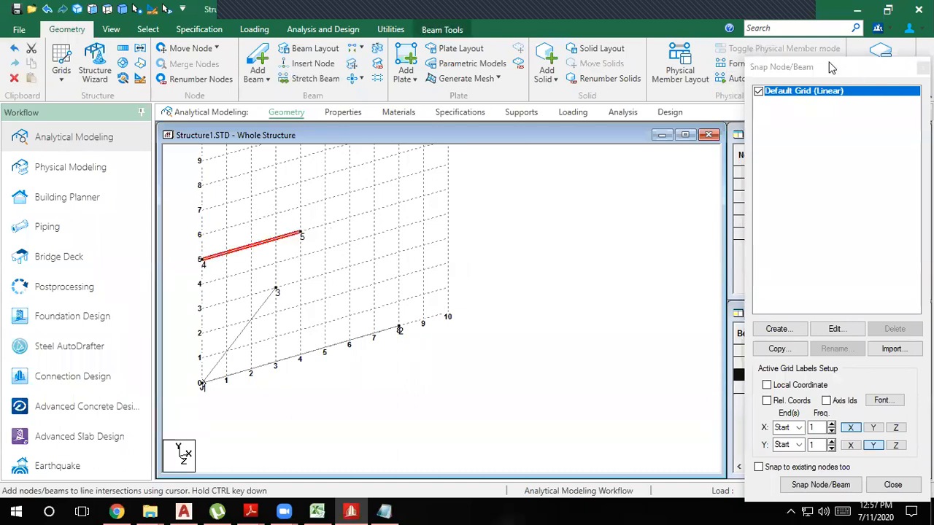
pyautogui.moveTo(346, 318); pyautogui.dragTo(354, 420, button='middle')
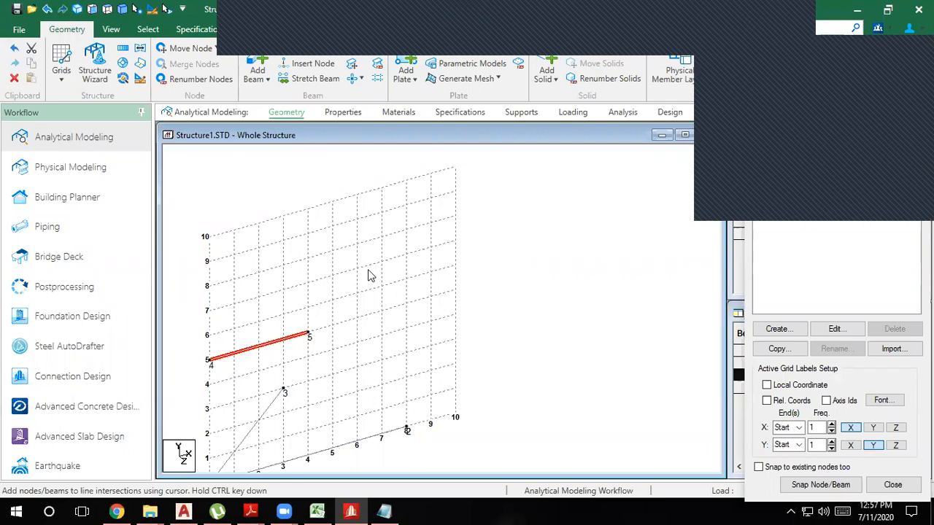
pyautogui.click(315, 79)
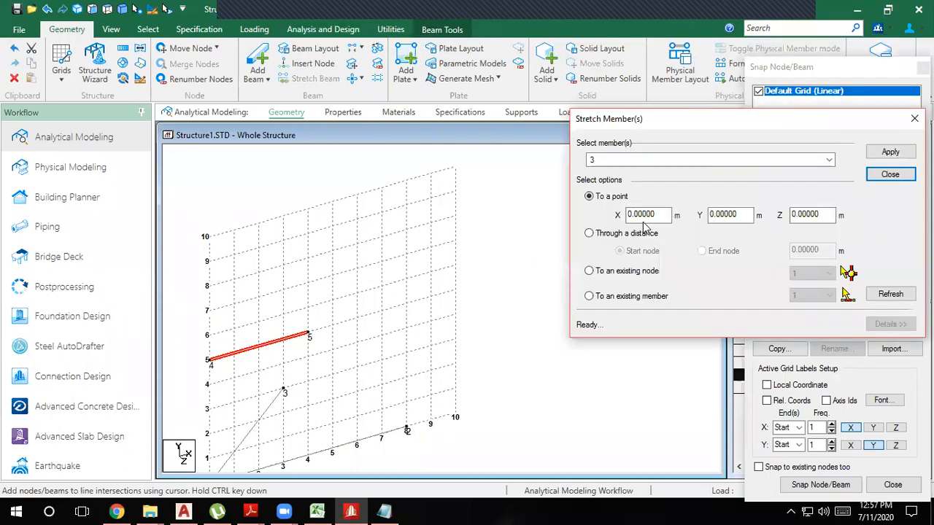
pyautogui.moveTo(668, 216); pyautogui.dragTo(508, 220)
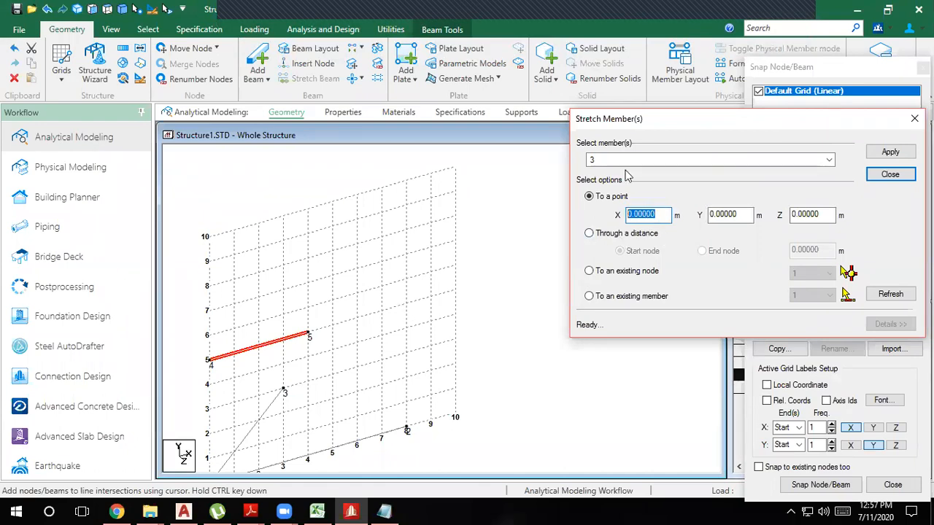
pyautogui.click(746, 44)
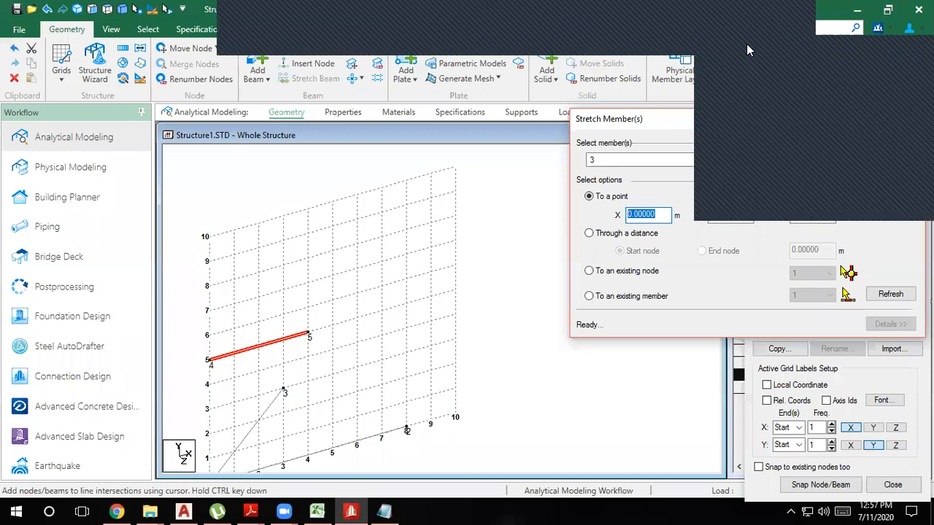
pyautogui.click(746, 44)
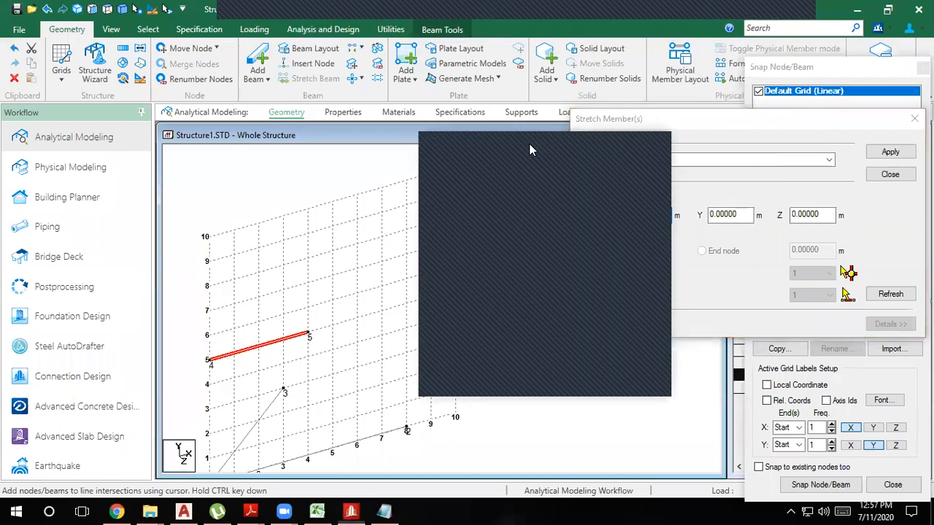
pyautogui.moveTo(530, 150); pyautogui.dragTo(250, 59)
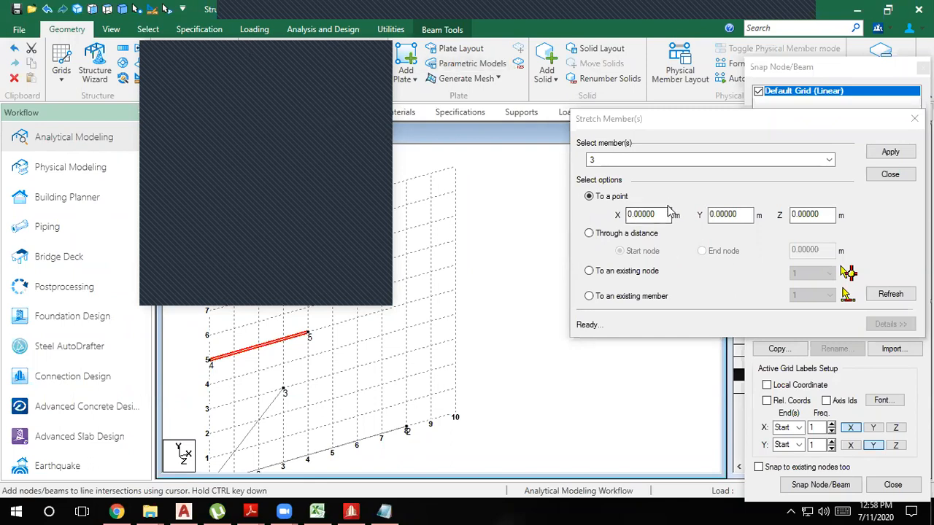
# - Stretch the beam between nodes 4 and 5 to the point X 8, Y 5, Z 0 m
pyautogui.doubleClick(632, 215)
pyautogui.write('8')
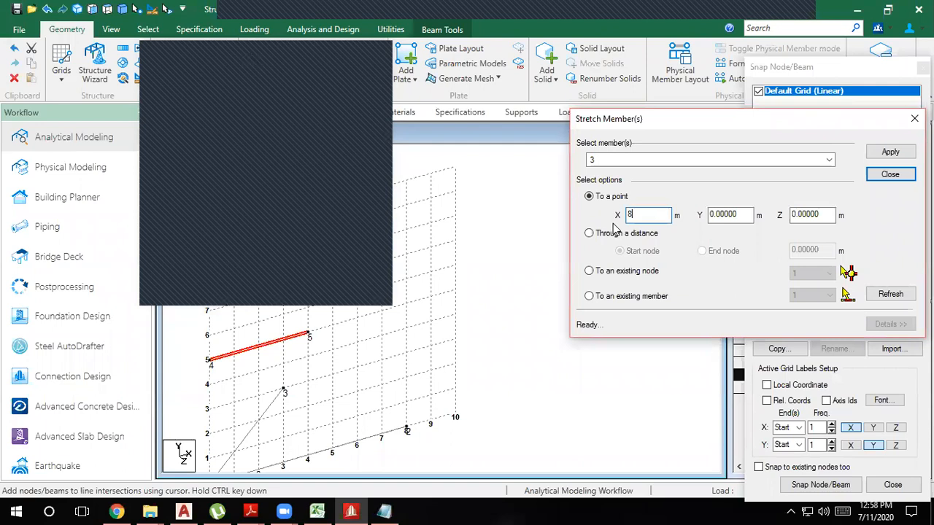
pyautogui.doubleClick(748, 213)
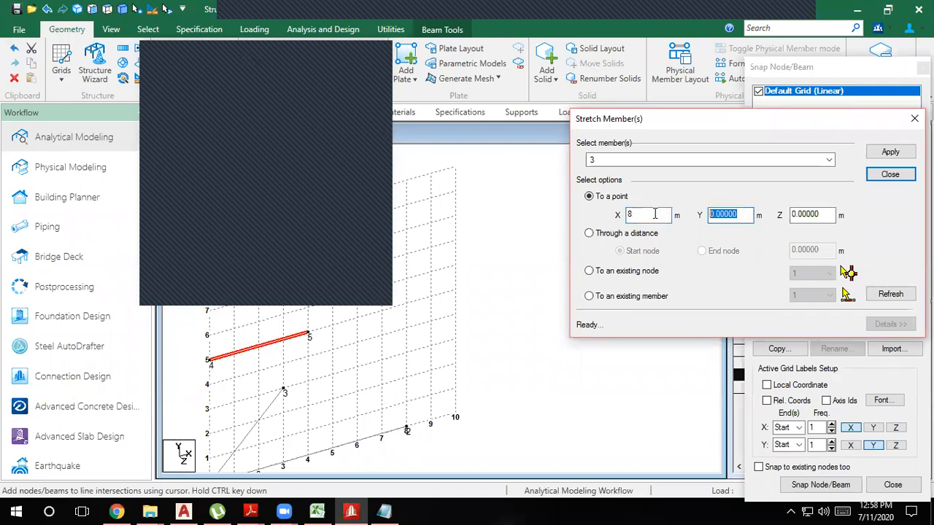
pyautogui.write('5')
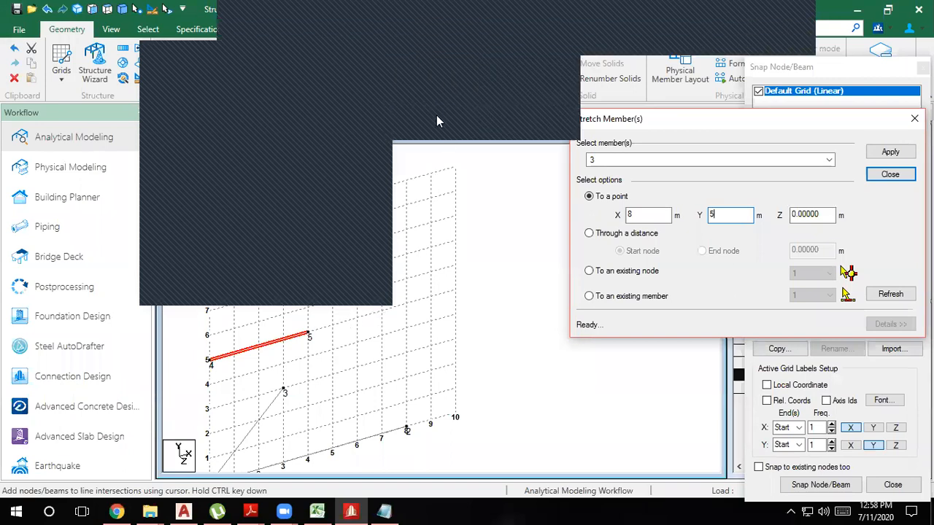
pyautogui.click(436, 115)
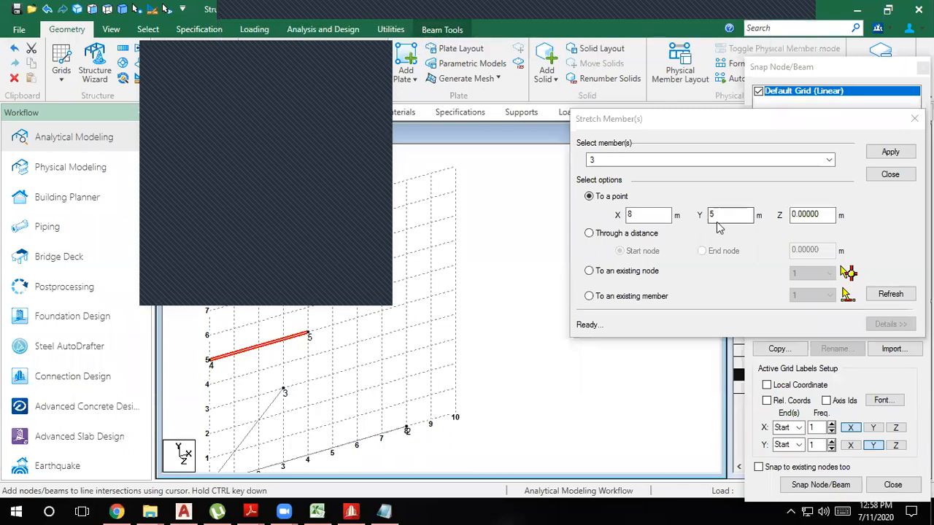
pyautogui.click(890, 152)
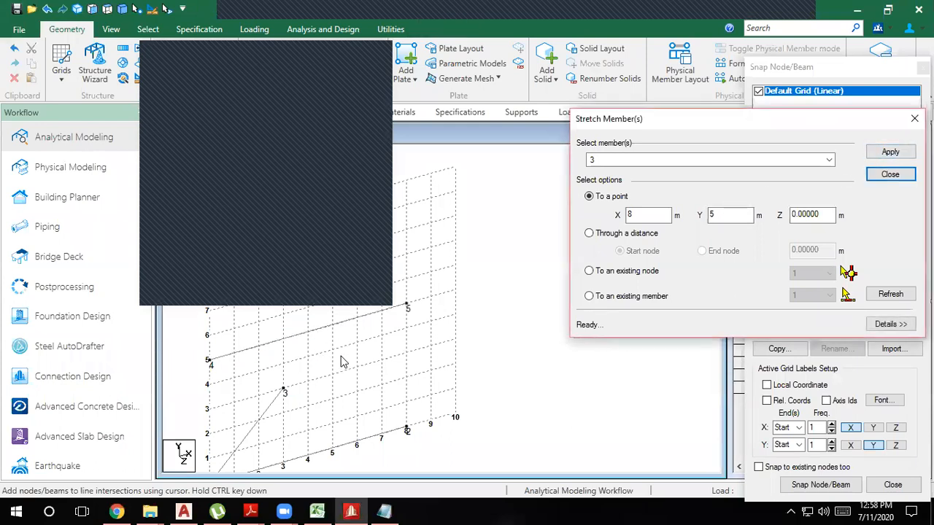
# - Set the stretch method to through a distance and reselect the beam between nodes 4 and 5
pyautogui.scroll(-1, 340, 358)
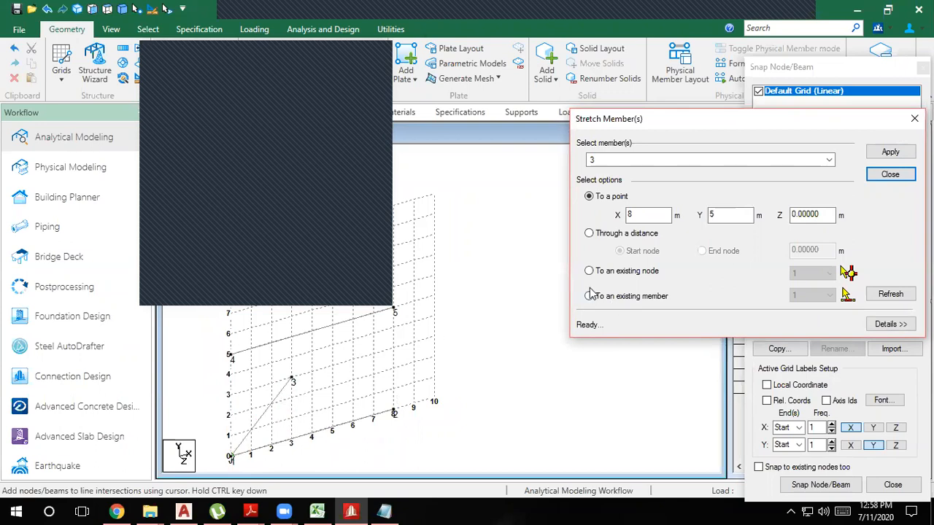
pyautogui.click(590, 235)
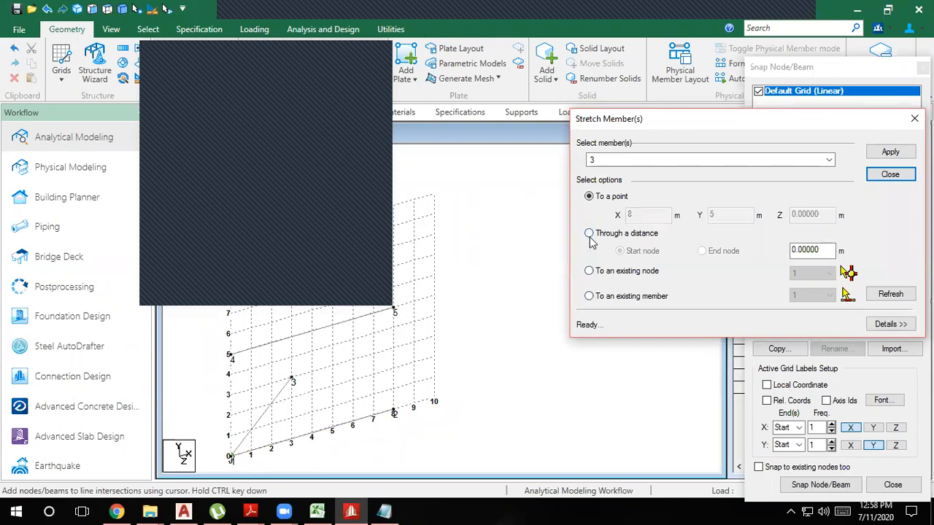
pyautogui.click(306, 337)
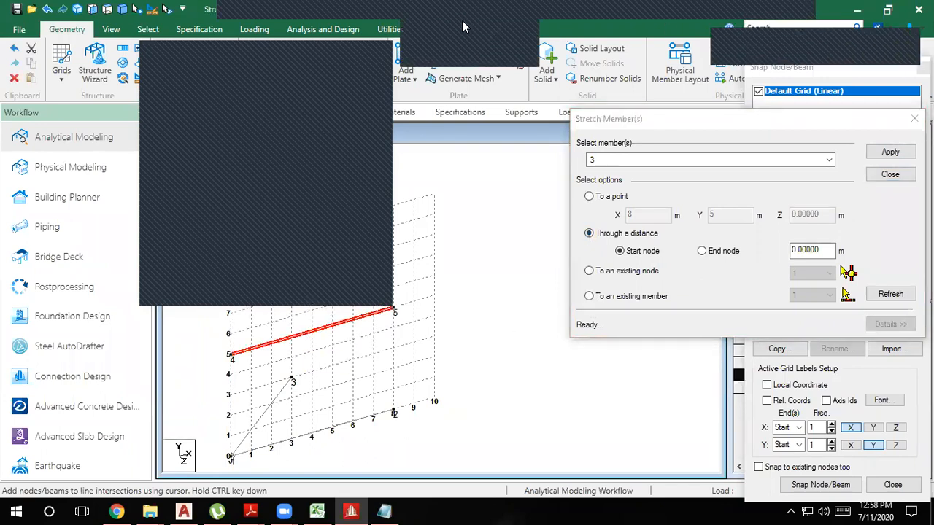
pyautogui.click(313, 58)
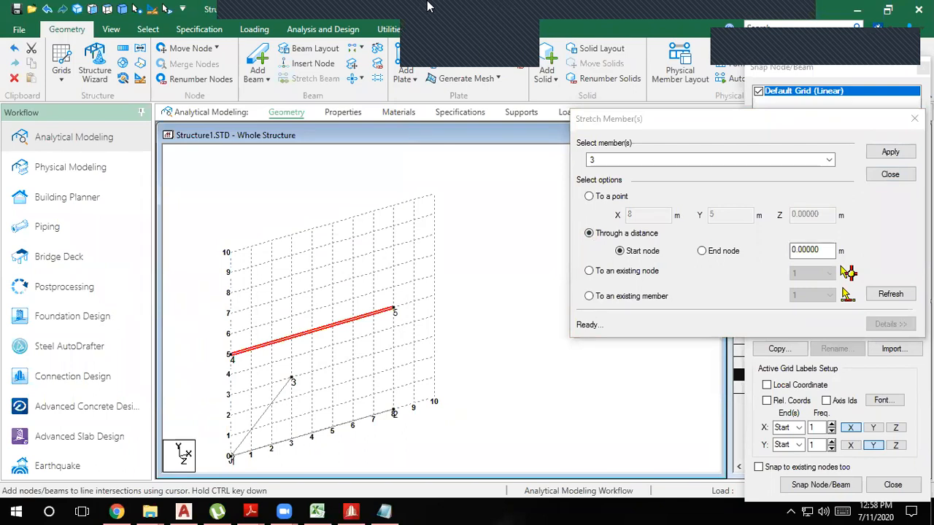
pyautogui.click(428, 6)
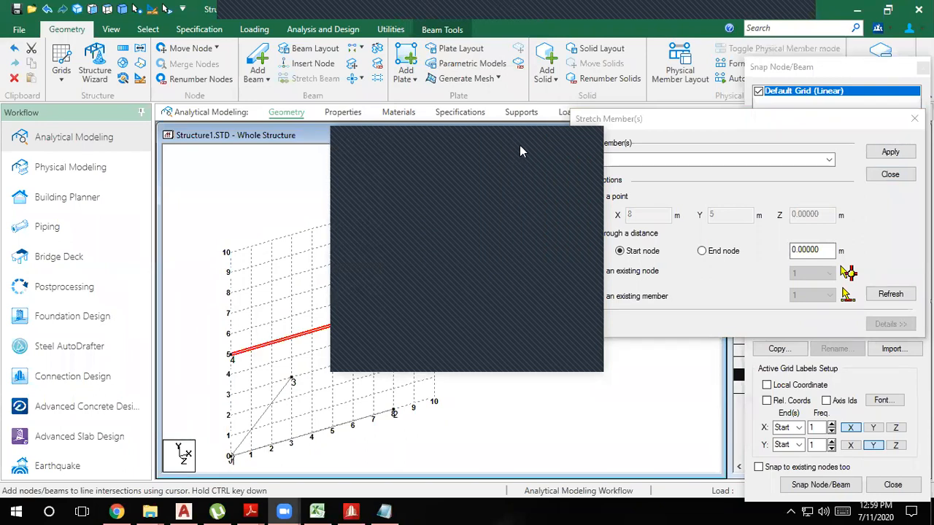
pyautogui.click(607, 122)
# - Check the geometry properties of the beam between nodes 4 and 5, and stretch it by 2 m at its start node
pyautogui.moveTo(607, 122); pyautogui.dragTo(502, 95)
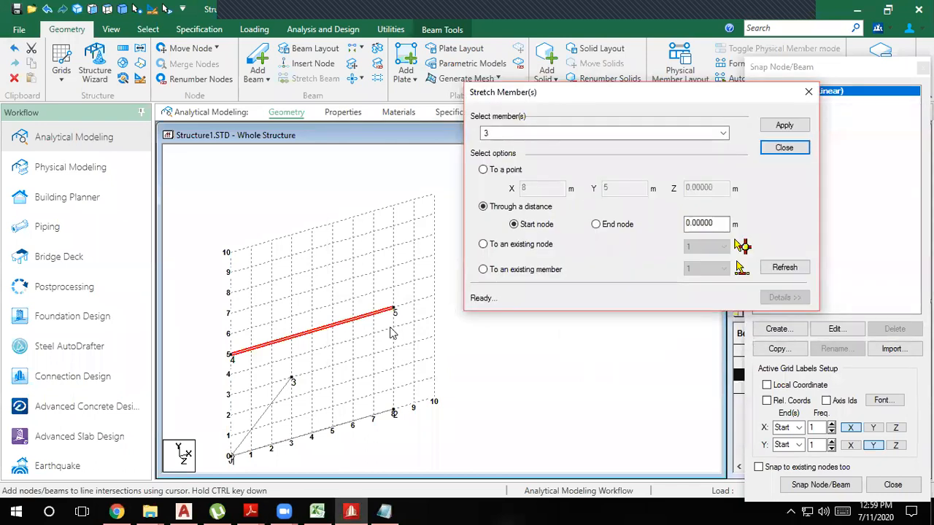
pyautogui.doubleClick(308, 337)
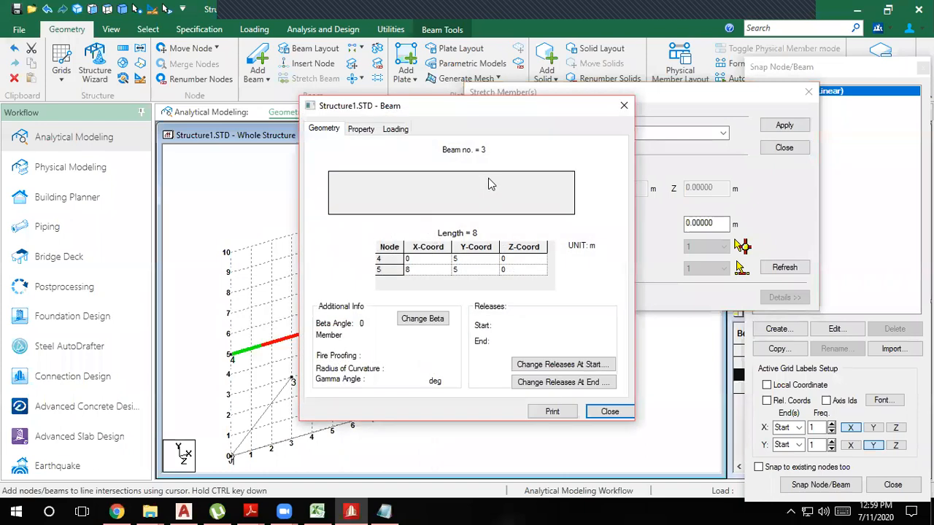
pyautogui.click(624, 106)
pyautogui.moveTo(723, 224); pyautogui.dragTo(637, 229)
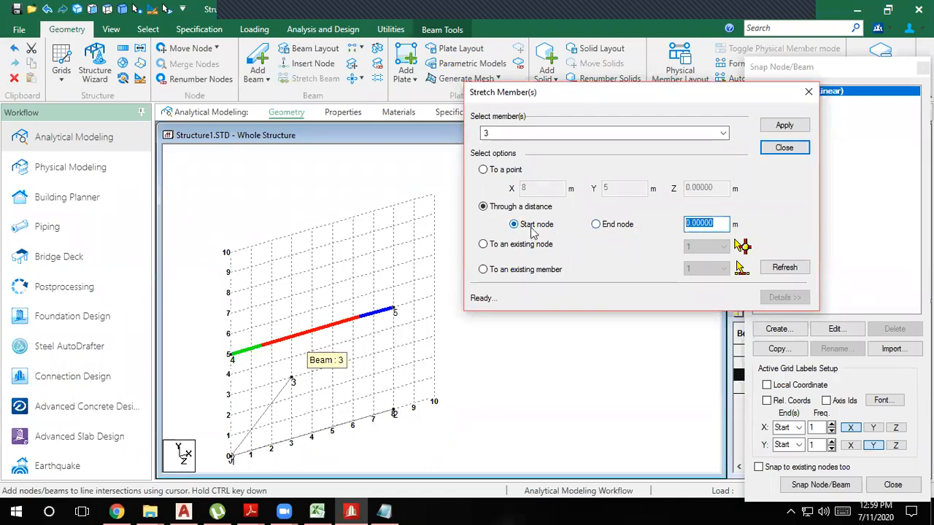
pyautogui.write('2')
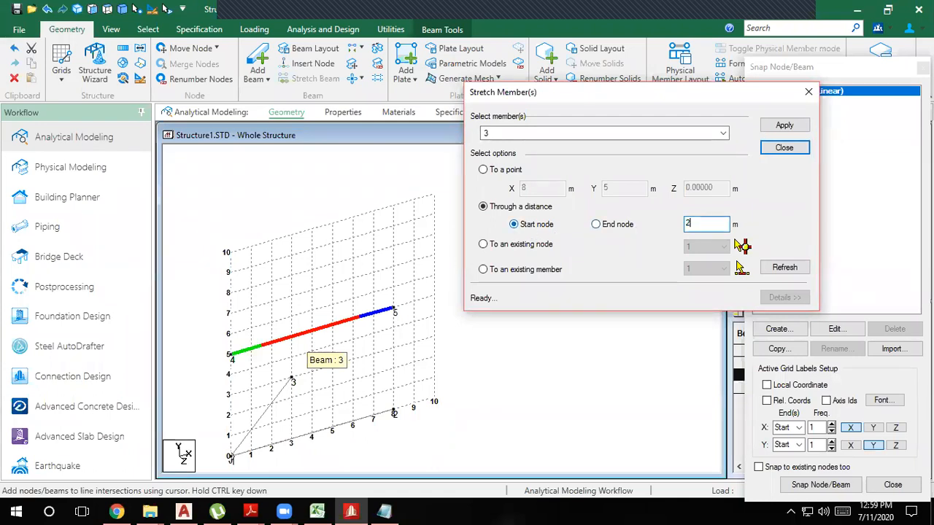
pyautogui.click(784, 125)
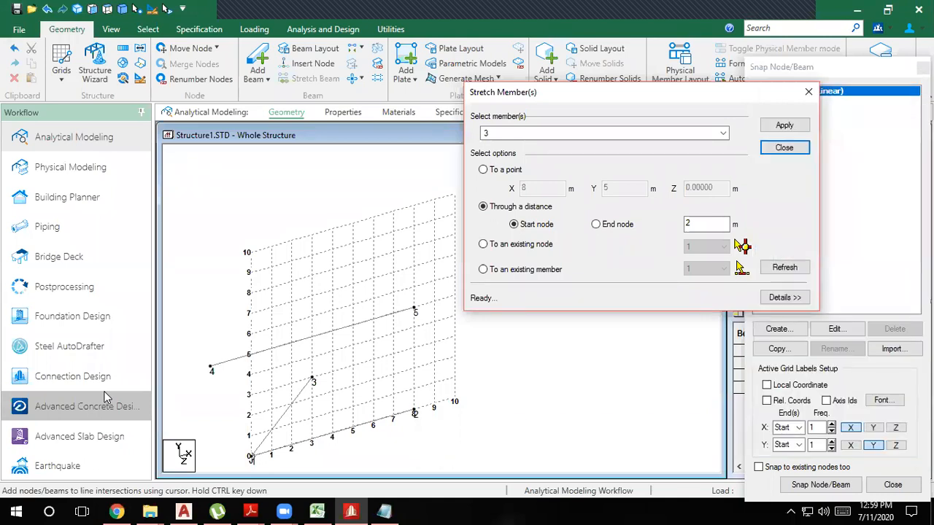
# - Reselect the beam between nodes 4 and 5 and stretch it by 2 m at its end node
pyautogui.click(267, 350)
pyautogui.moveTo(561, 97); pyautogui.dragTo(585, 36)
pyautogui.click(619, 165)
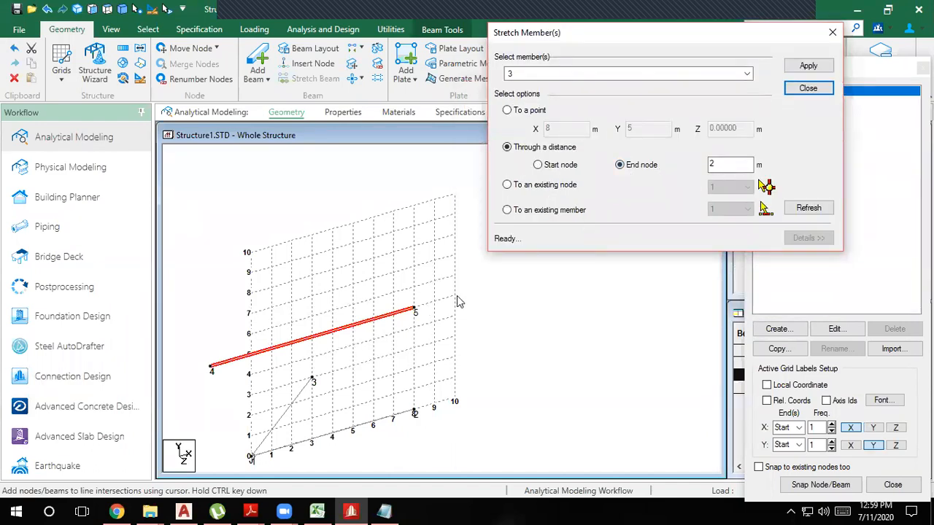
pyautogui.click(807, 65)
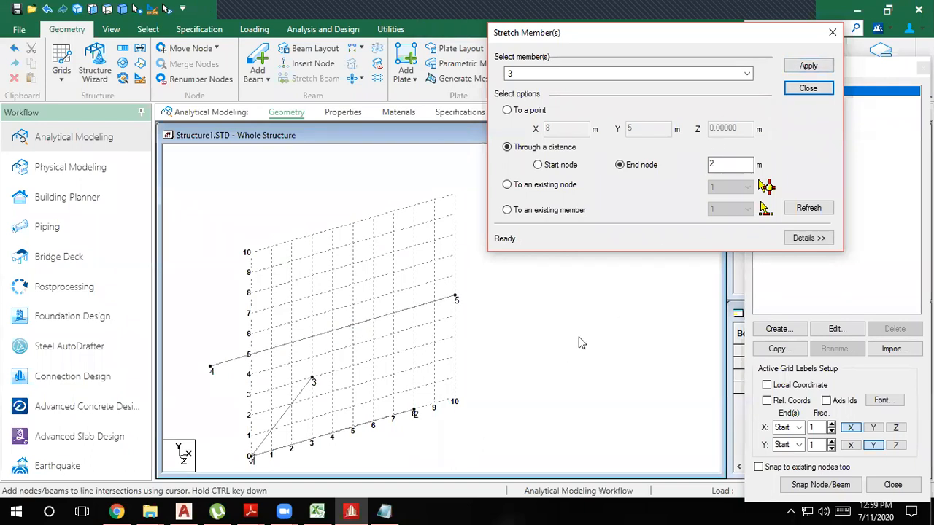
# - Set the stretch distance to apply at the start node, and undo the last two stretches of the beam between nodes 4 and 5
pyautogui.click(541, 165)
pyautogui.click(509, 395)
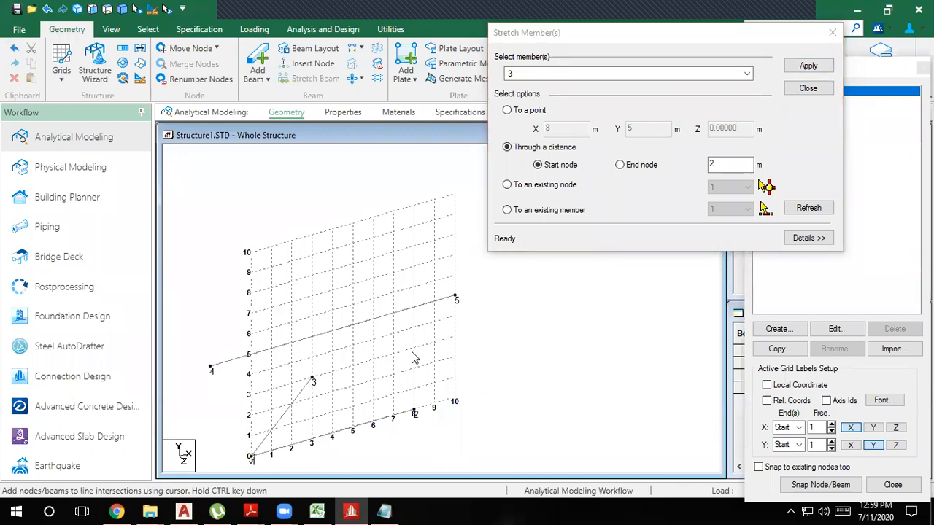
pyautogui.click(367, 322)
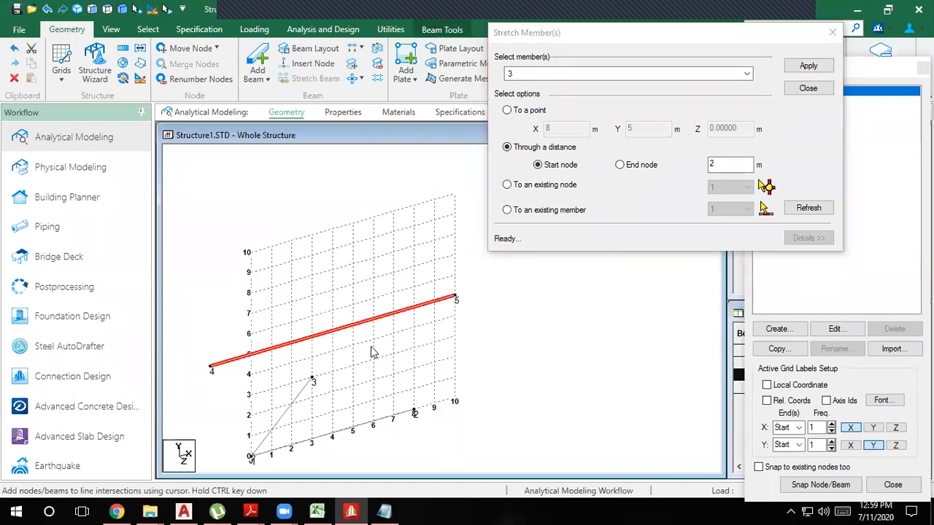
pyautogui.hotkey('ctrl', 'z')
pyautogui.hotkey('ctrl', 'z')
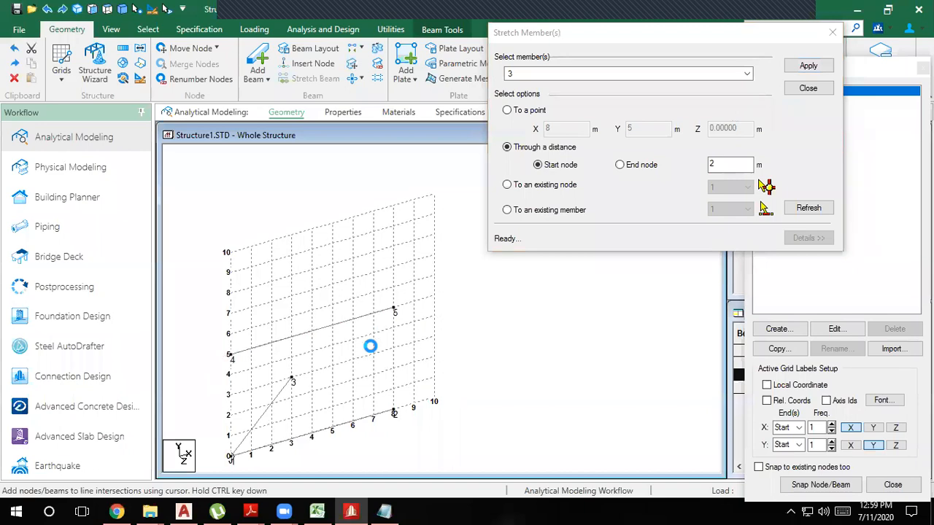
# - Display the beams' local axes and stretch the beam between nodes 4 and 5 by 2 m at its start node
pyautogui.click(295, 337)
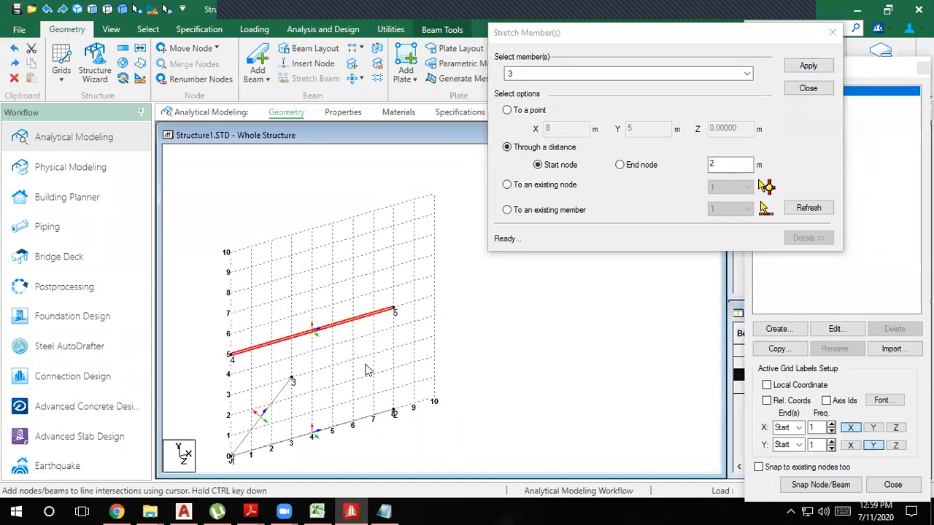
pyautogui.click(364, 366)
pyautogui.scroll(1, 320, 329)
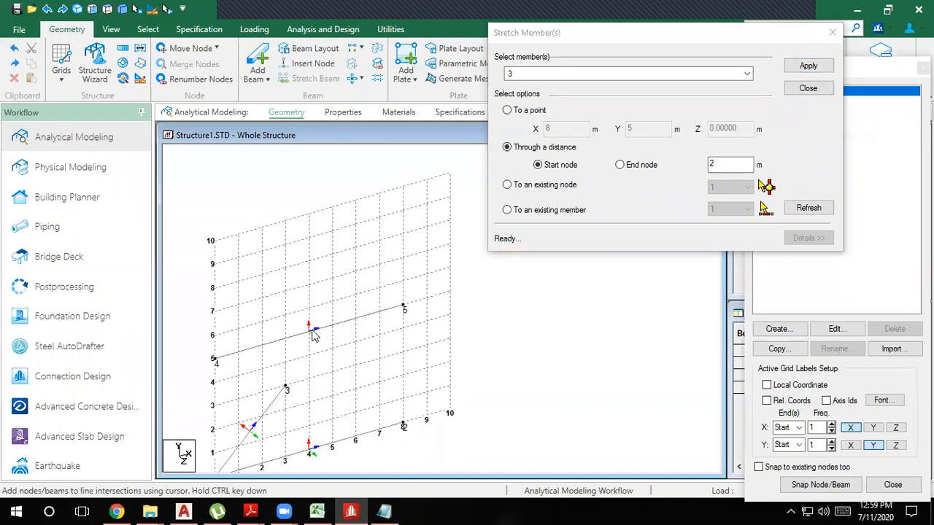
pyautogui.click(364, 326)
pyautogui.doubleClick(711, 164)
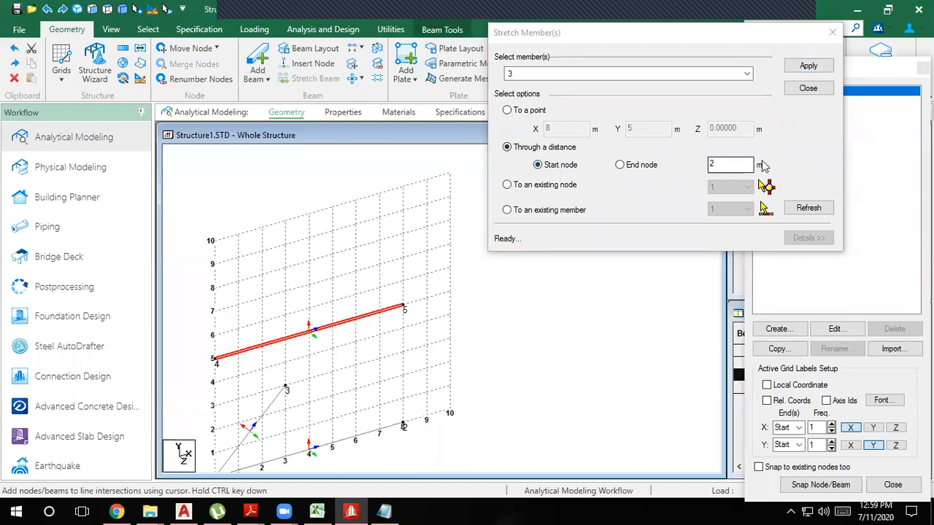
pyautogui.click(809, 66)
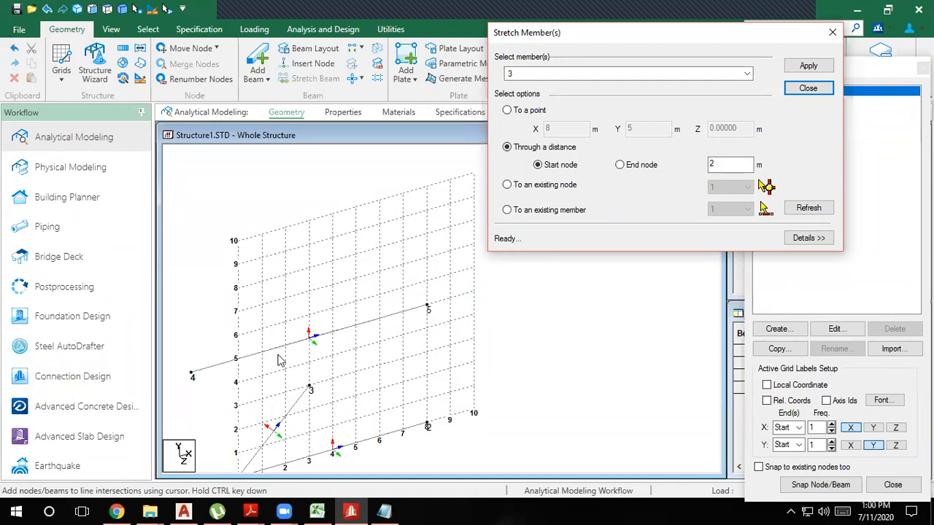
# - Set the stretch method to an existing node and select the diagonal beam ending at node 3
pyautogui.click(354, 369)
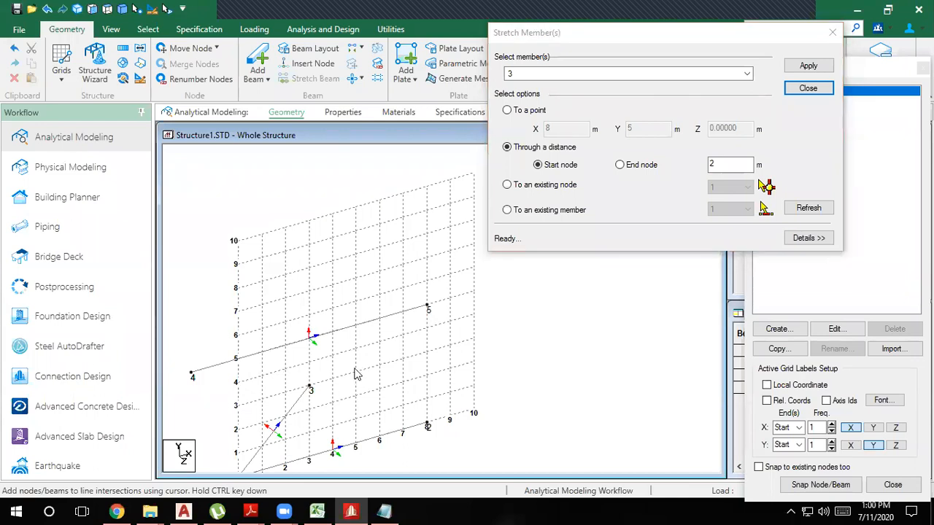
pyautogui.click(349, 330)
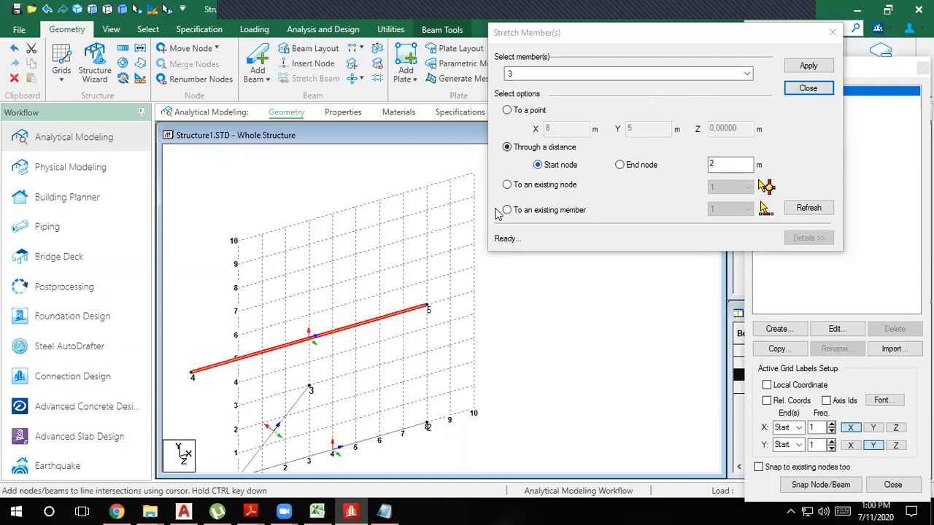
pyautogui.click(380, 335)
pyautogui.click(353, 329)
pyautogui.click(507, 186)
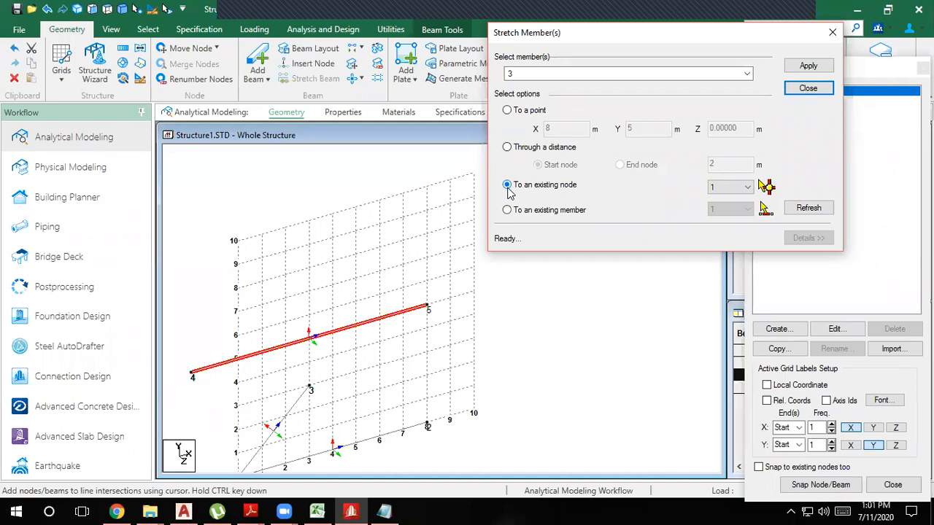
pyautogui.click(284, 432)
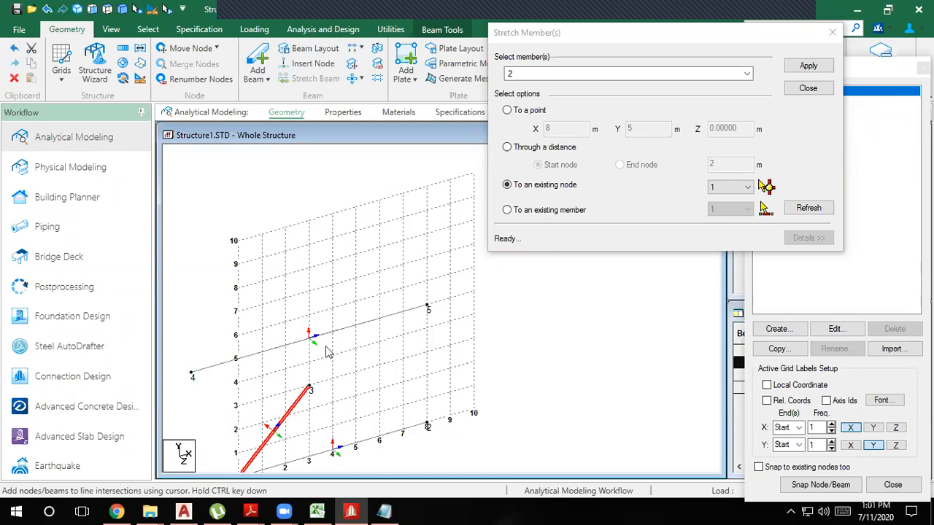
pyautogui.click(388, 364)
pyautogui.click(296, 409)
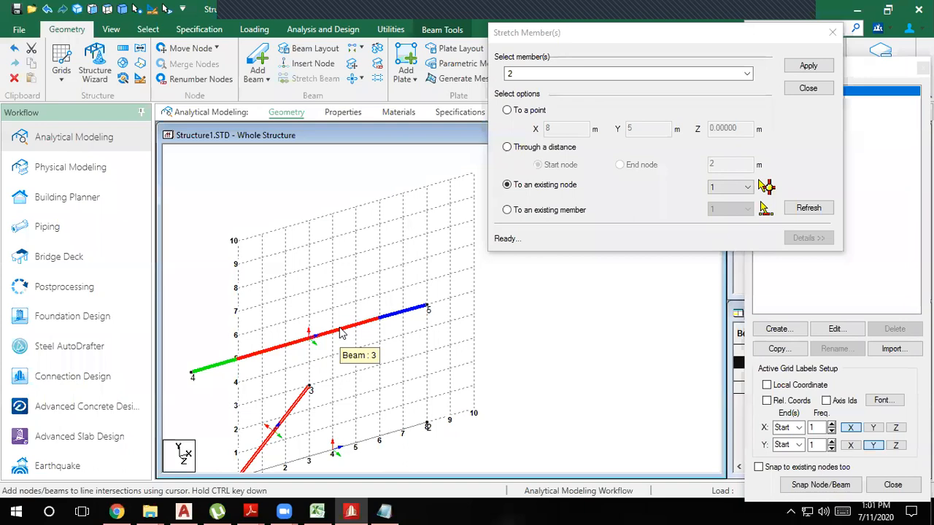
# - Stretch the diagonal beam ending at node 3 to existing member 3, and undo the stretch
pyautogui.click(511, 211)
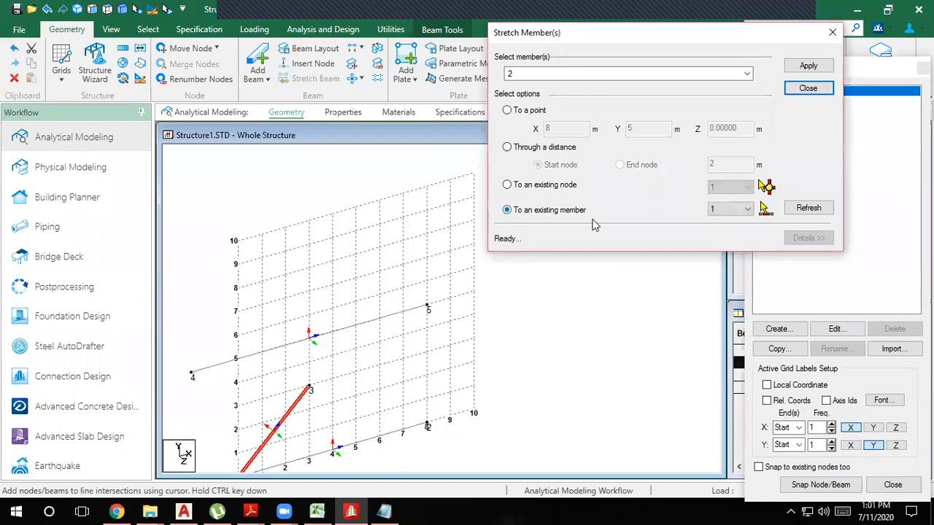
pyautogui.click(722, 212)
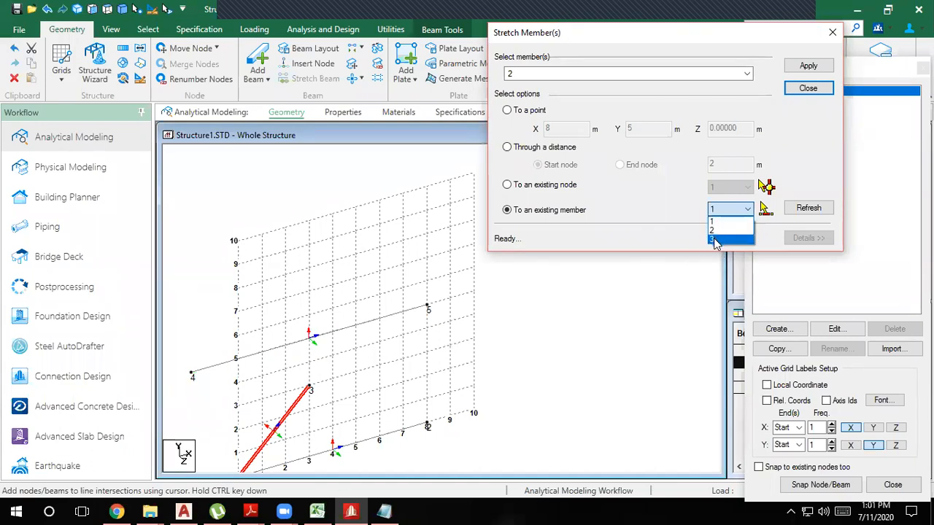
pyautogui.click(398, 322)
pyautogui.click(388, 317)
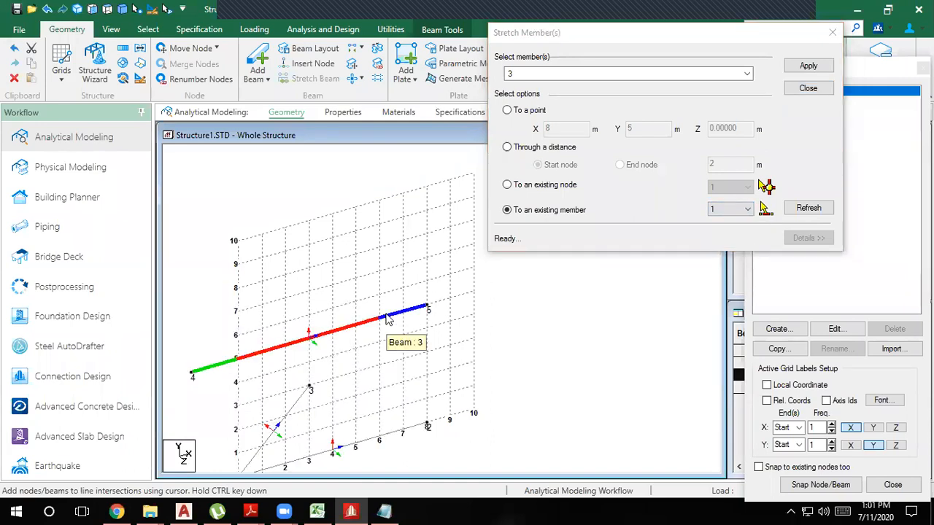
pyautogui.click(293, 407)
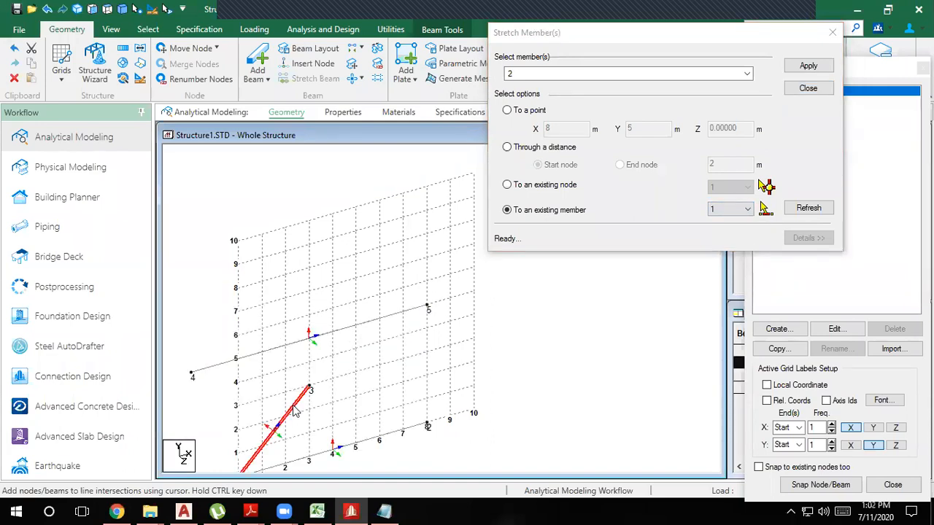
pyautogui.click(733, 209)
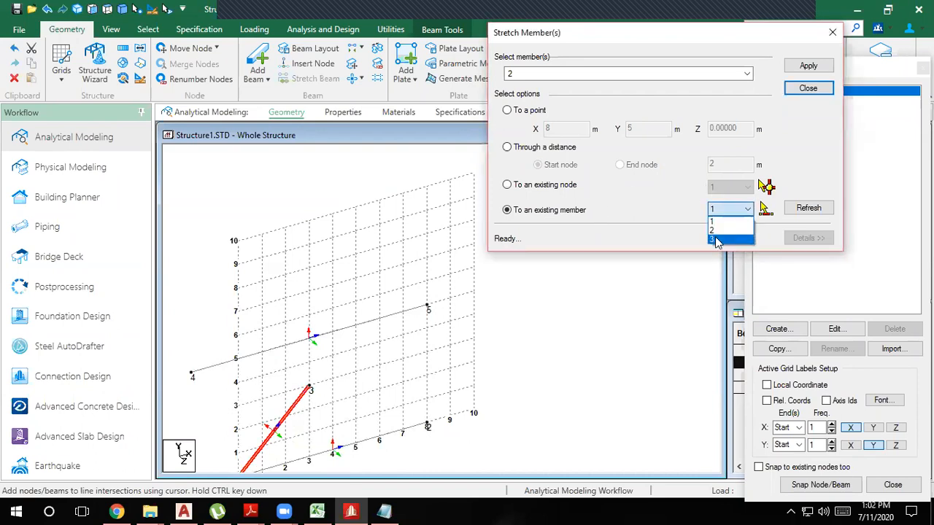
pyautogui.click(717, 239)
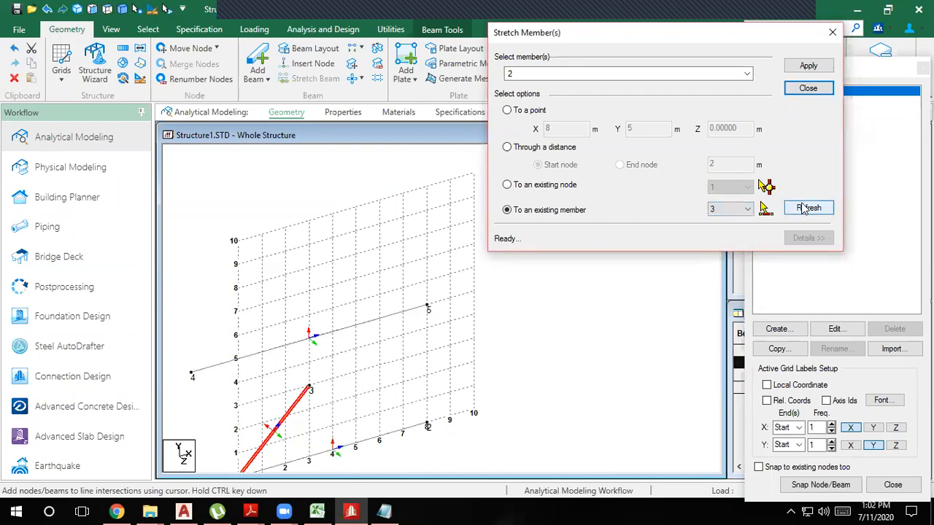
pyautogui.click(806, 66)
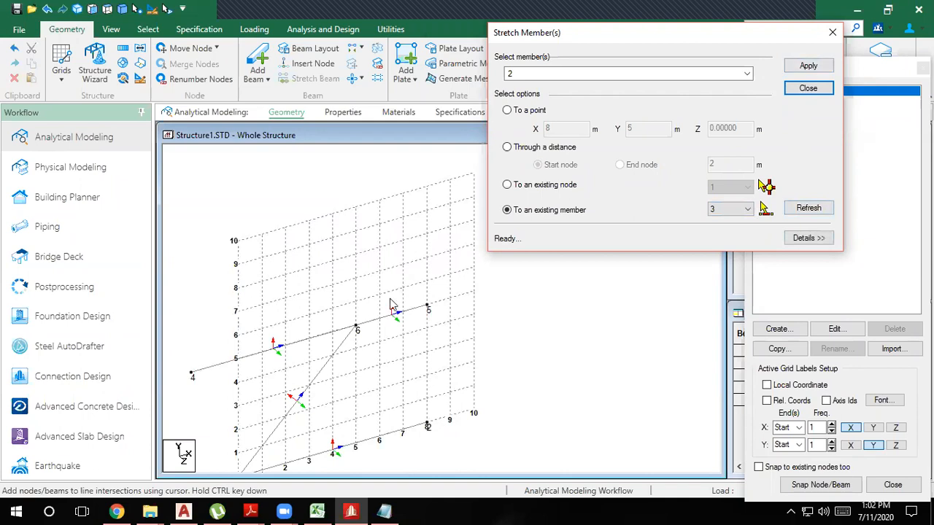
pyautogui.click(350, 395)
pyautogui.hotkey('ctrl', 'z')
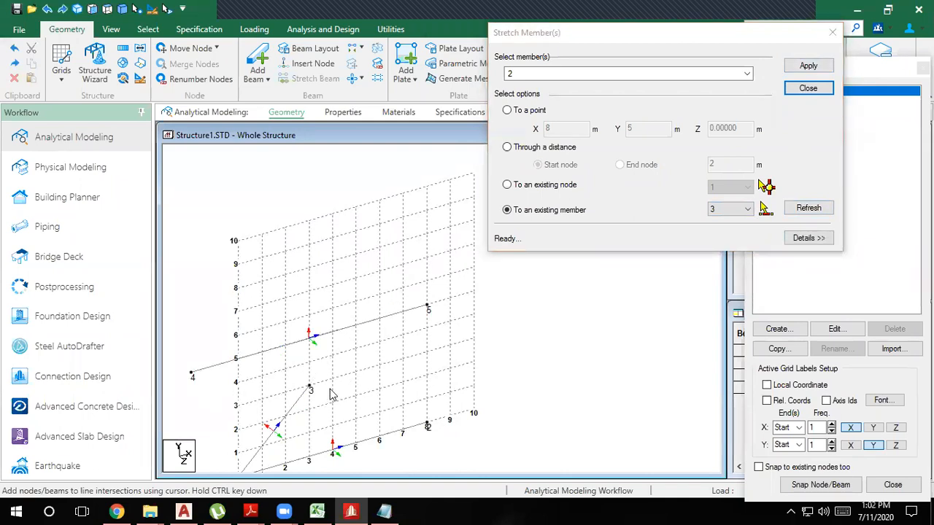
# - Stretch the diagonal beam ending at node 3 to member 3 by picking that member in the model, and undo it
pyautogui.click(287, 413)
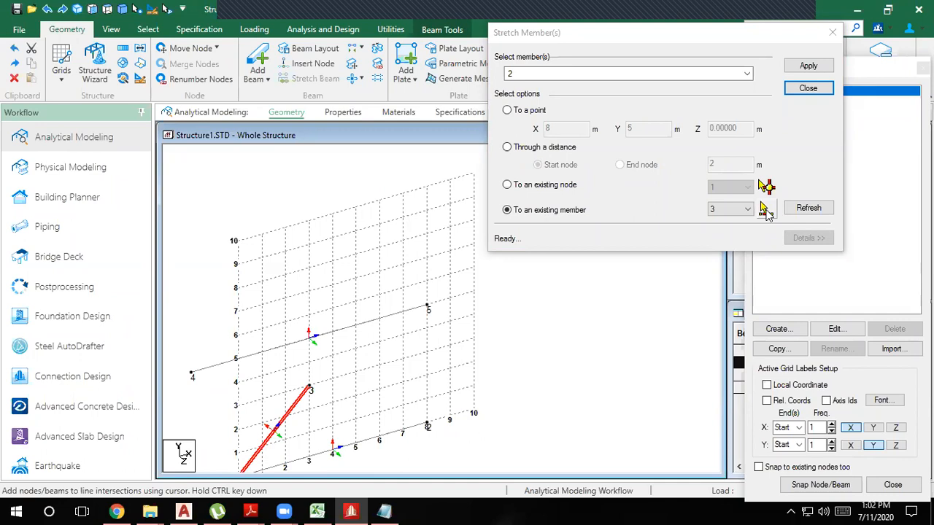
pyautogui.click(765, 209)
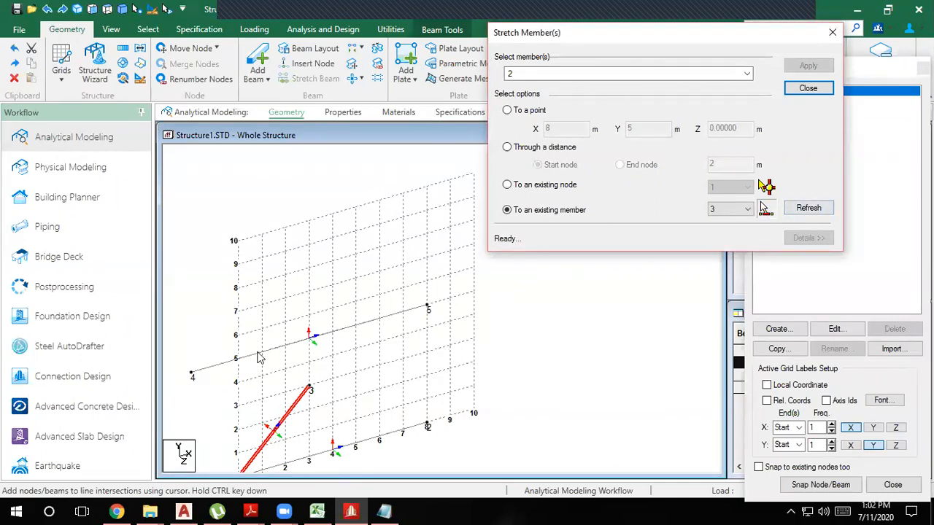
pyautogui.click(327, 339)
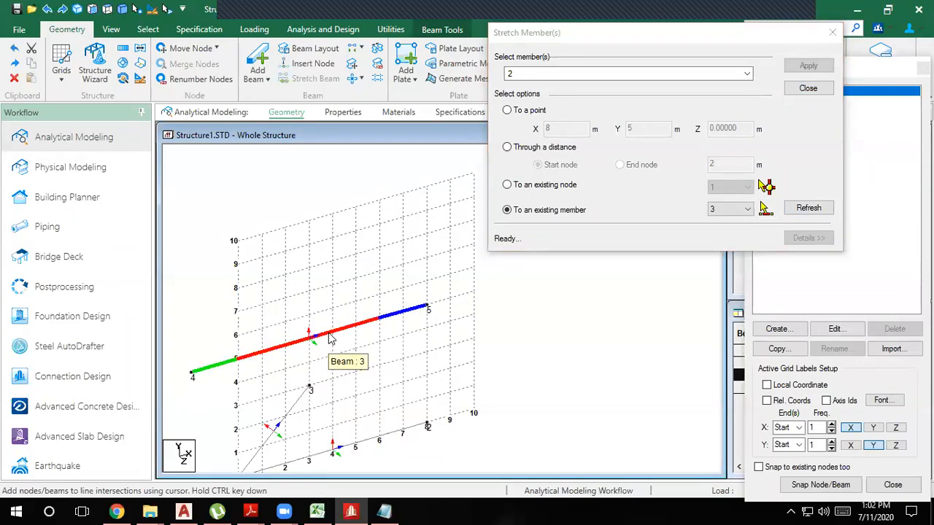
pyautogui.click(809, 67)
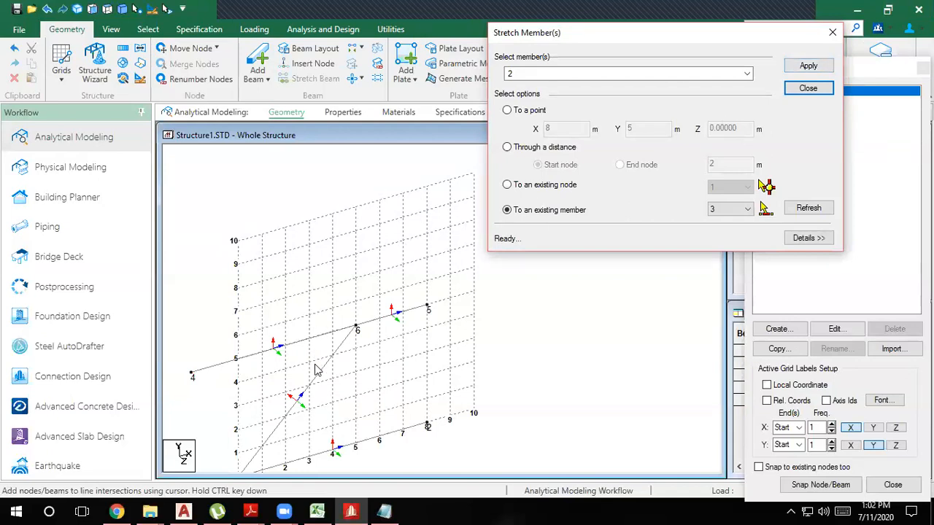
pyautogui.click(349, 385)
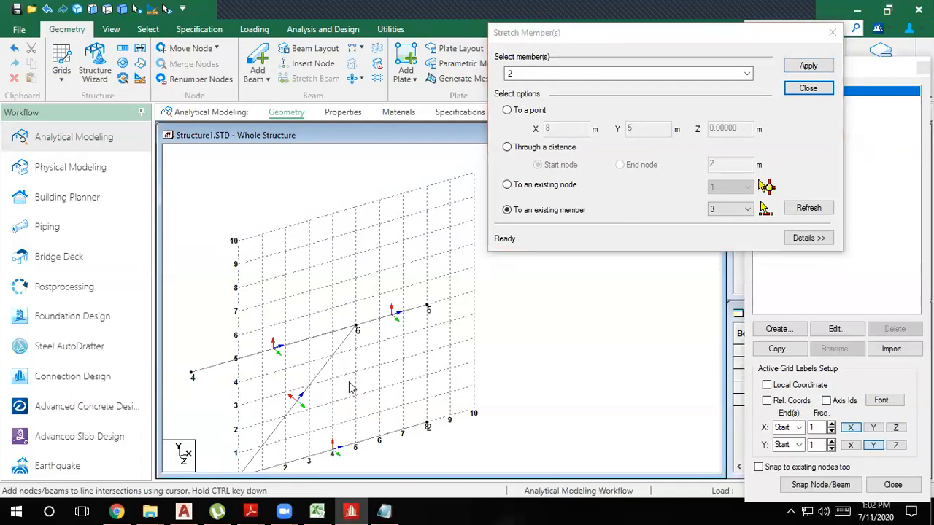
# - Check the geometry properties of the diagonal beam ending at node 3, and stretch it to member 3 picked in the model
pyautogui.doubleClick(292, 414)
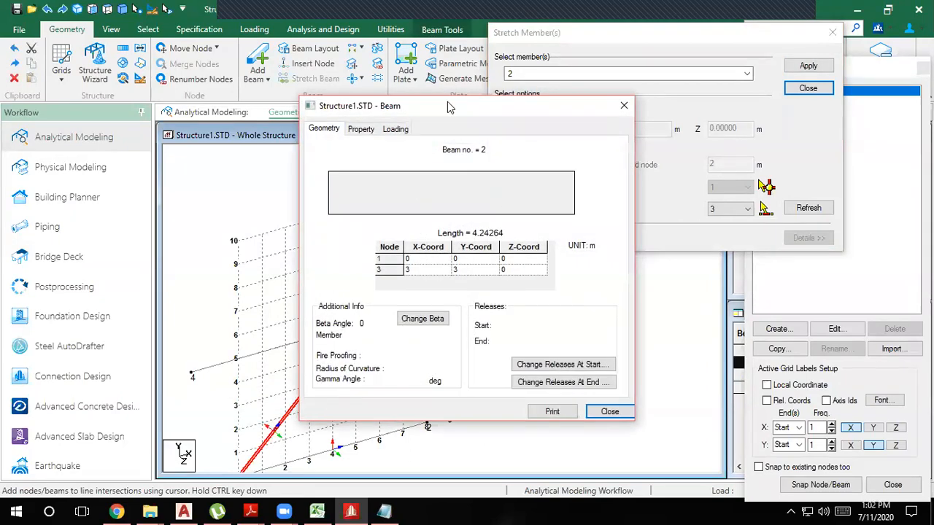
pyautogui.click(619, 107)
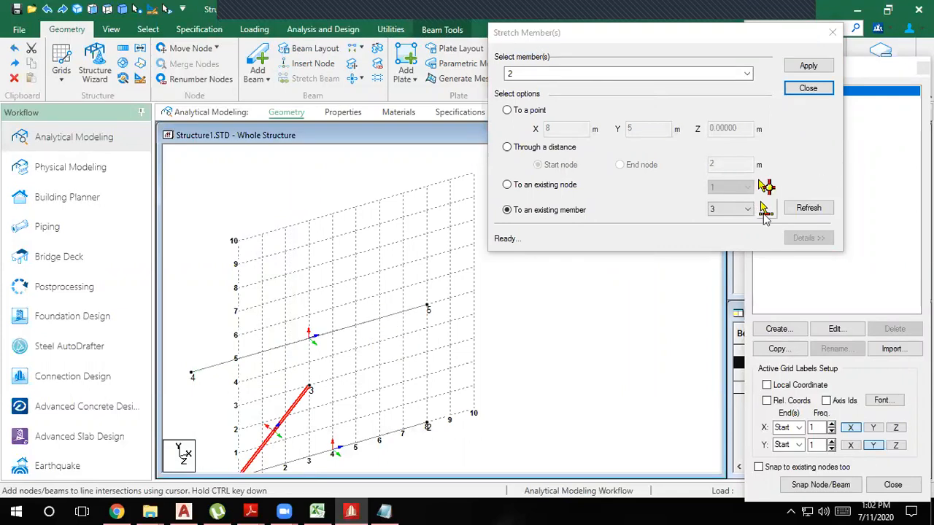
pyautogui.click(765, 210)
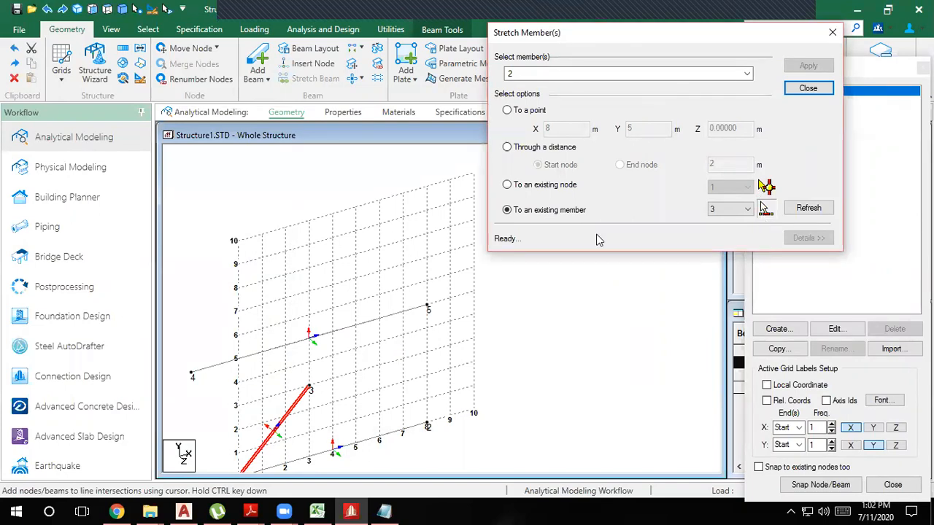
pyautogui.click(389, 325)
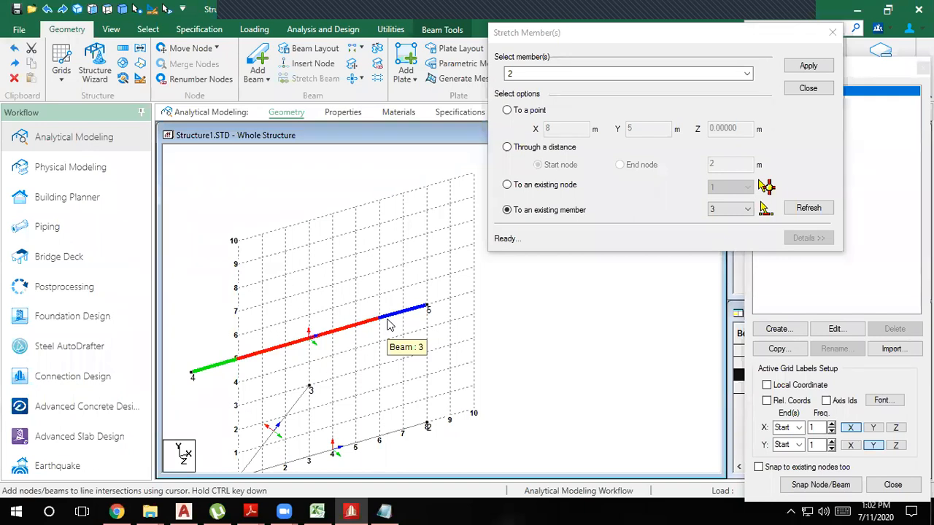
pyautogui.click(791, 66)
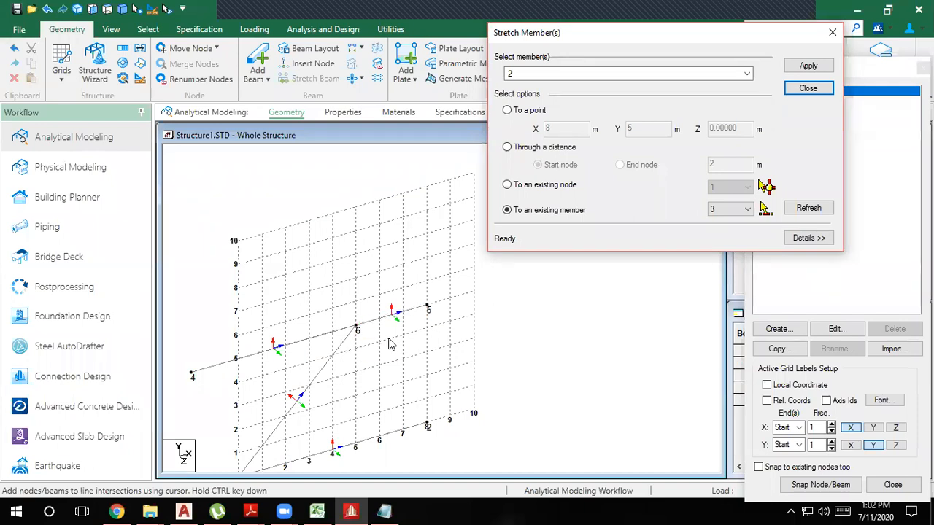
pyautogui.click(748, 210)
pyautogui.click(748, 210)
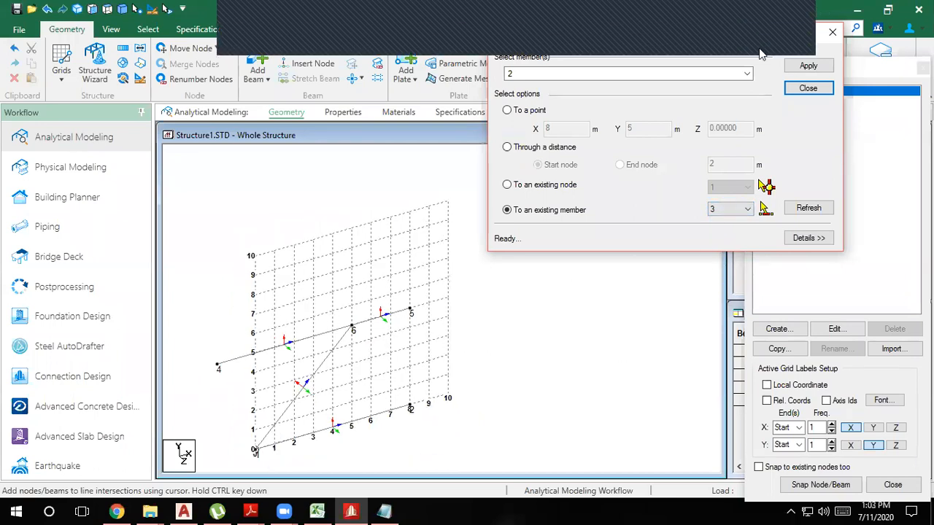
pyautogui.click(759, 49)
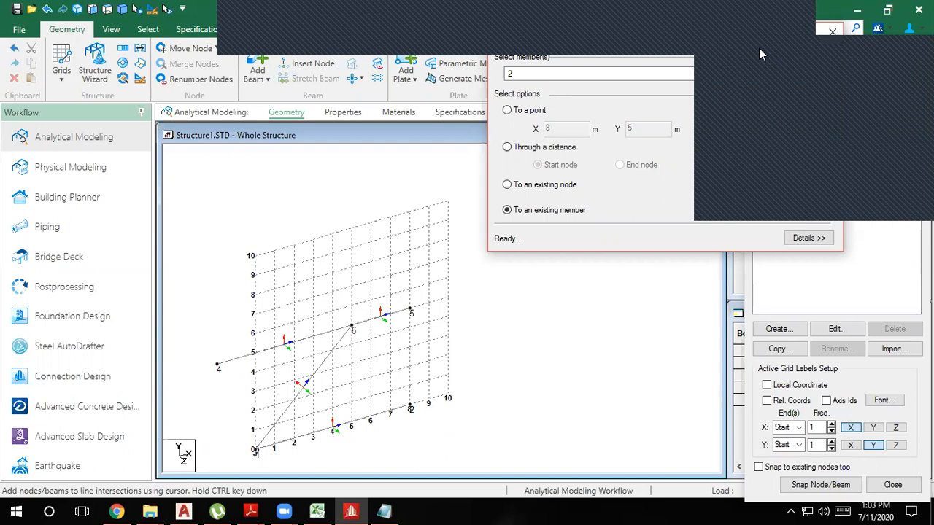
pyautogui.click(759, 48)
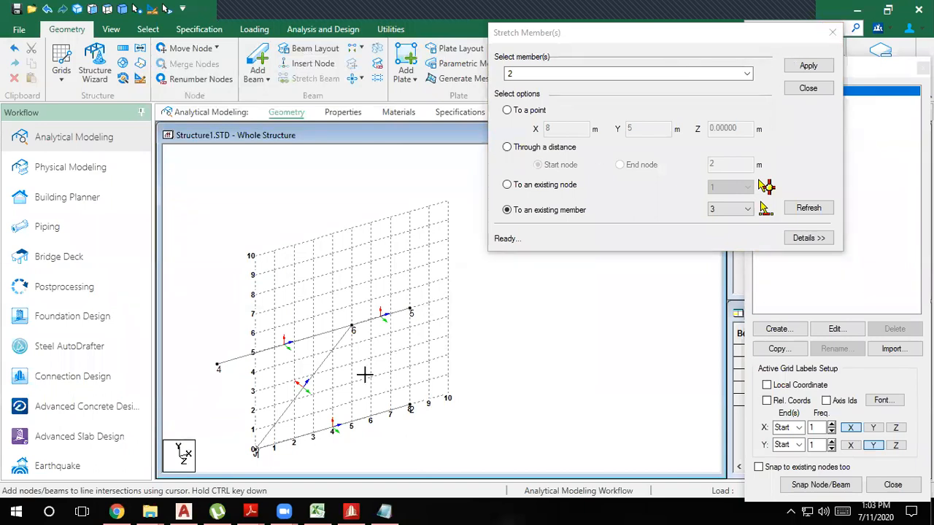
pyautogui.click(520, 188)
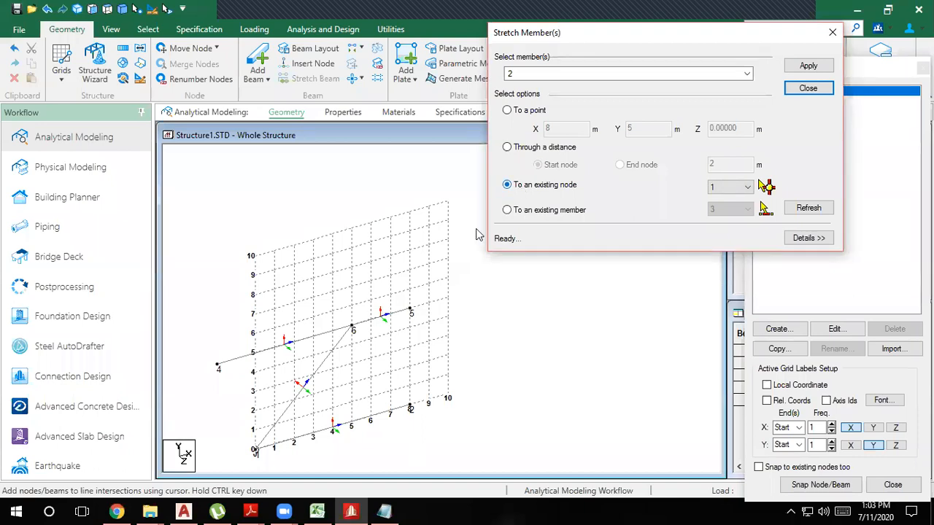
pyautogui.click(378, 324)
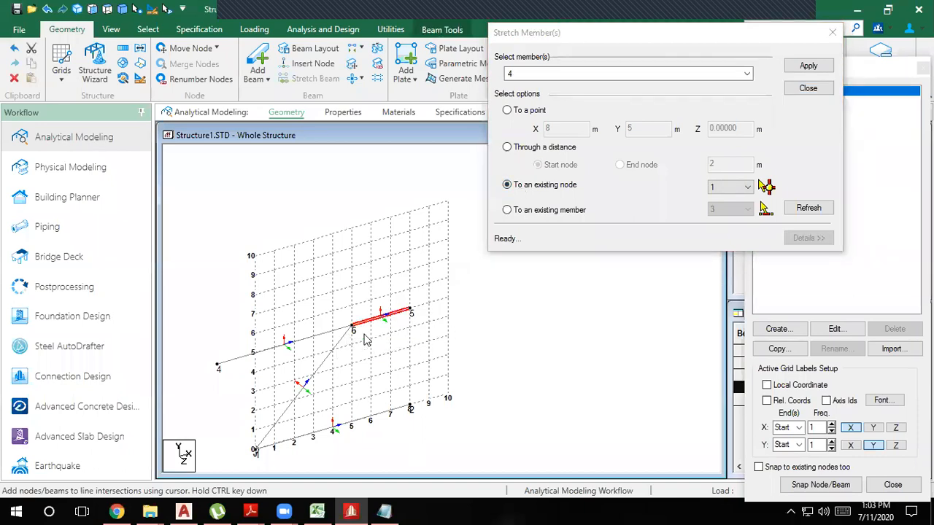
pyautogui.click(326, 360)
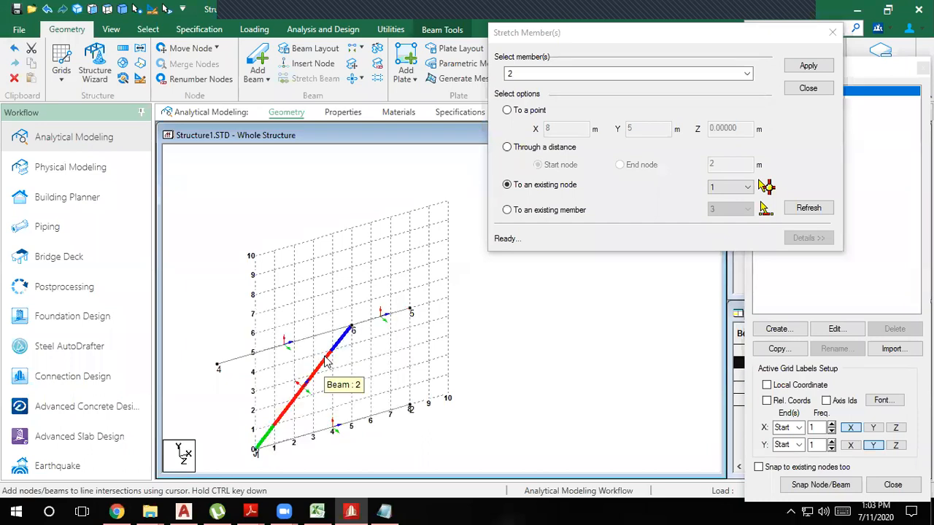
pyautogui.click(833, 32)
pyautogui.click(437, 314)
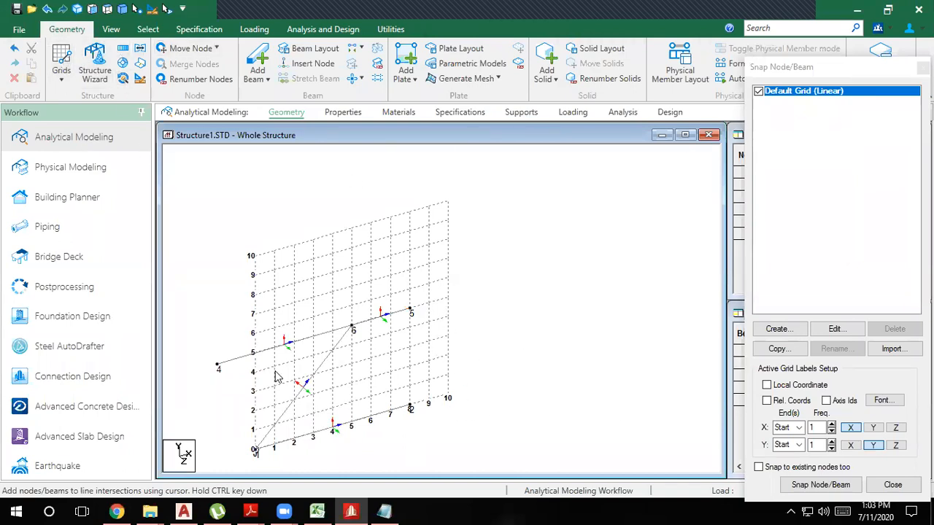
# - Draw a vertical beam on the grid from X 10, Y 0 to X 10, Y 8, and close the snap grid
pyautogui.moveTo(775, 75); pyautogui.dragTo(768, 19)
pyautogui.click(813, 428)
pyautogui.click(445, 396)
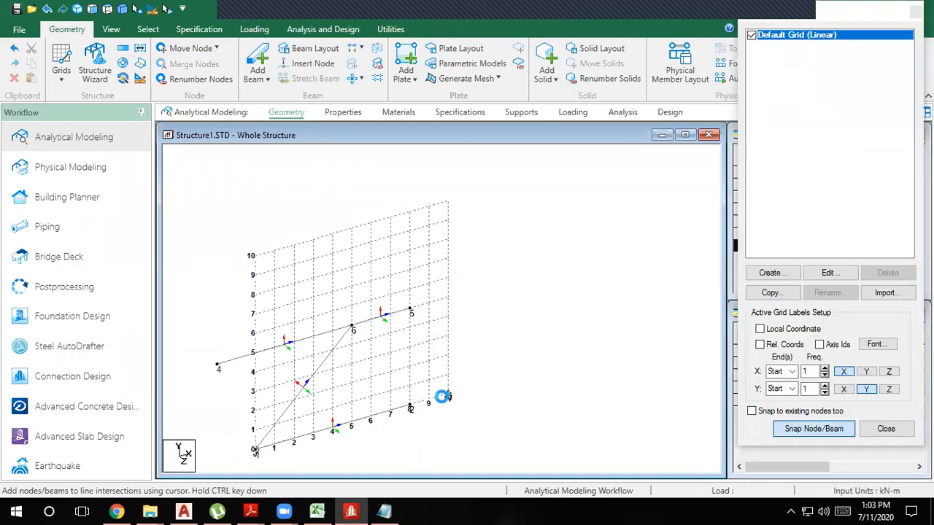
pyautogui.click(445, 236)
pyautogui.press('Escape')
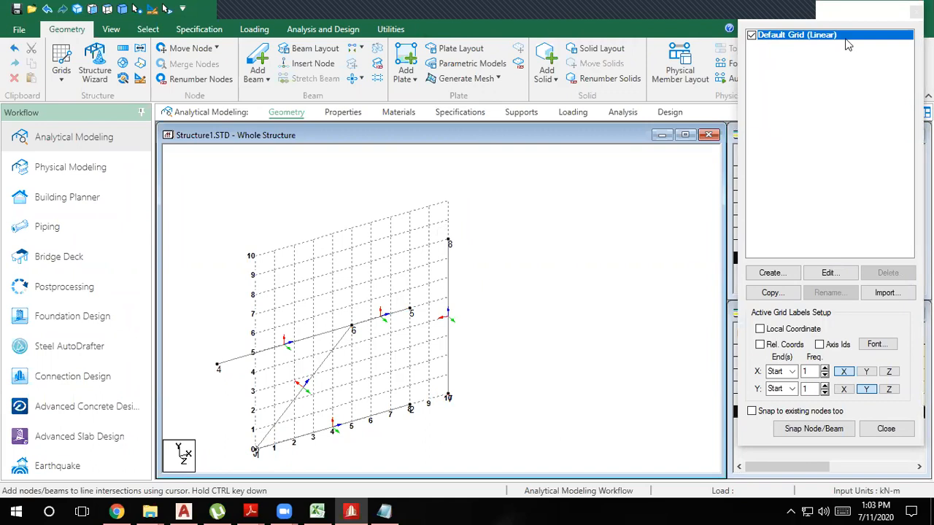
pyautogui.click(916, 12)
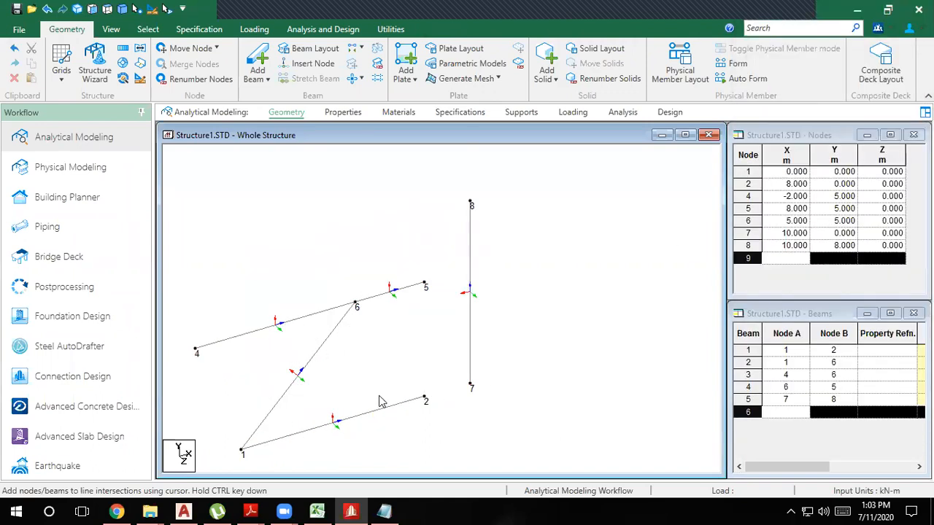
# - Select the lower beam between nodes 1 and 2 and set its stretch target to existing node 7
pyautogui.click(402, 398)
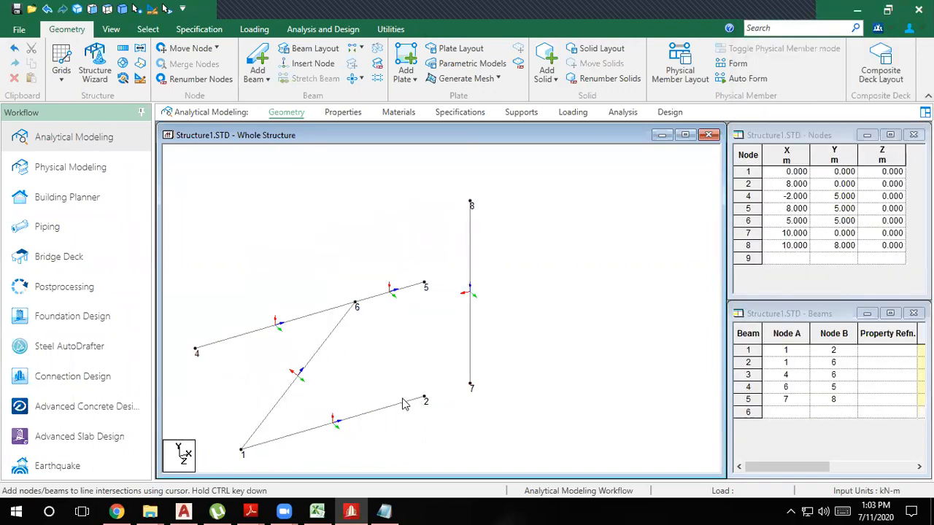
pyautogui.click(403, 410)
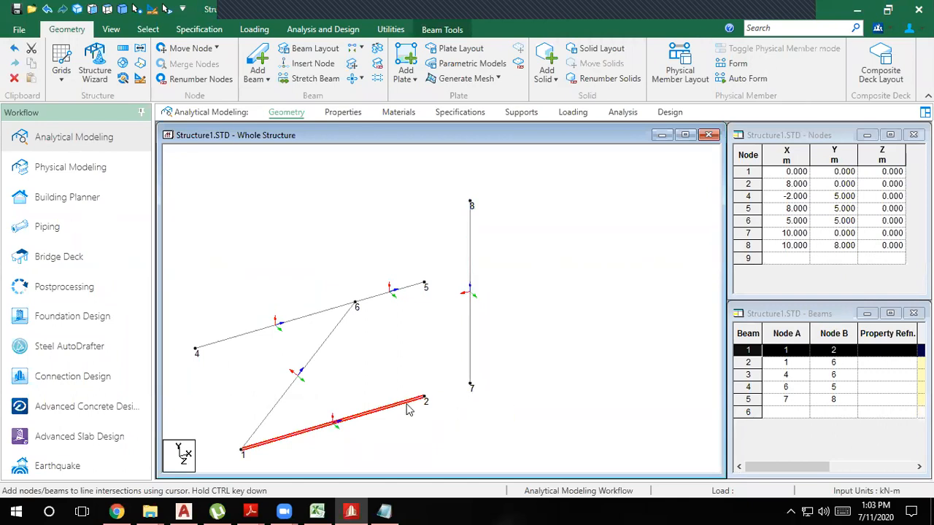
pyautogui.click(316, 78)
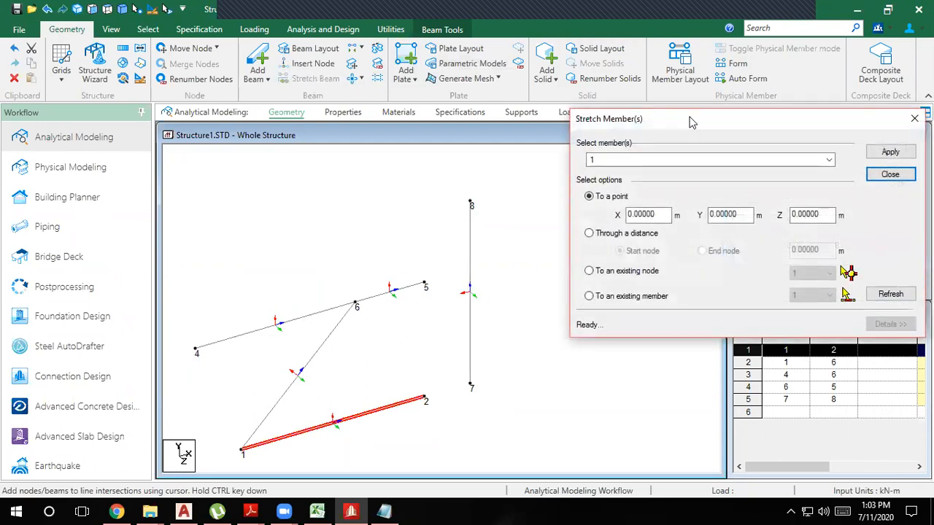
pyautogui.click(631, 272)
pyautogui.click(815, 273)
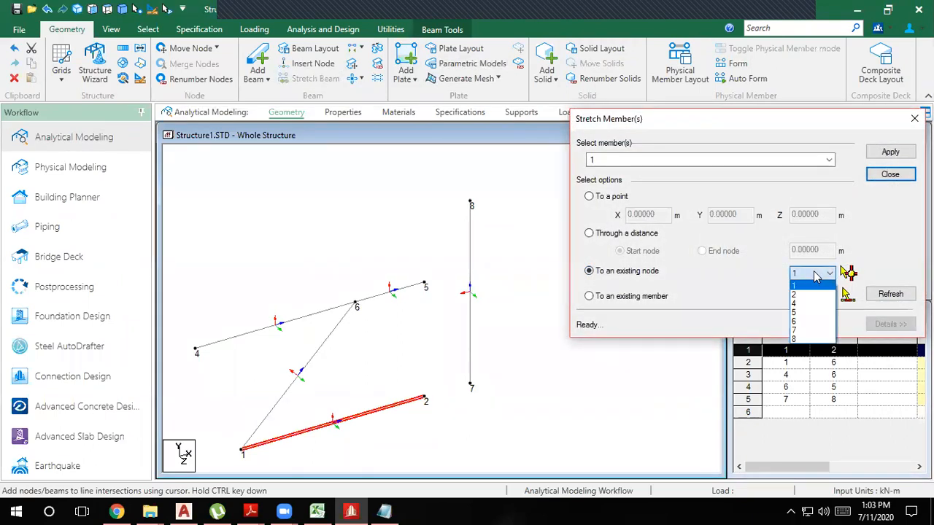
pyautogui.click(802, 331)
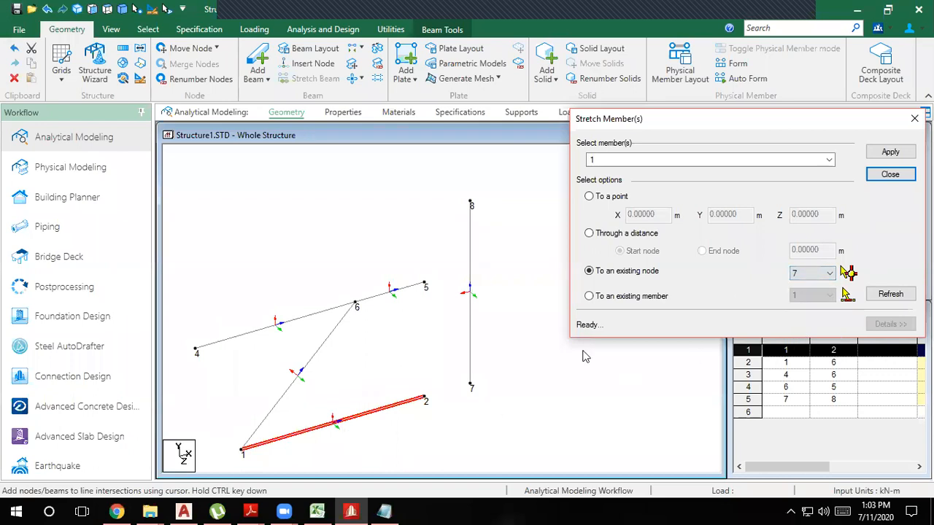
# - Reset the target node to 1, stretch the lower beam to node 7 picked in the model, and undo the stretch
pyautogui.click(813, 273)
pyautogui.click(795, 286)
pyautogui.click(846, 272)
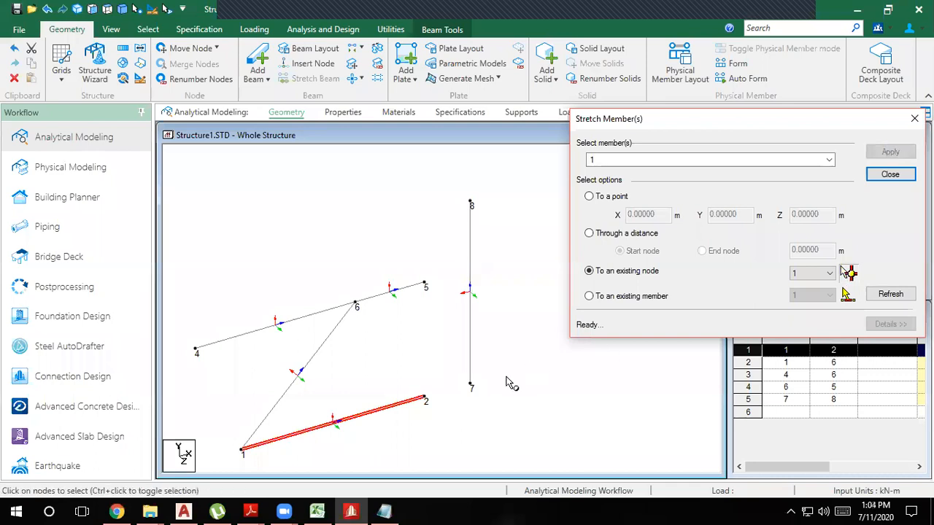
pyautogui.click(469, 385)
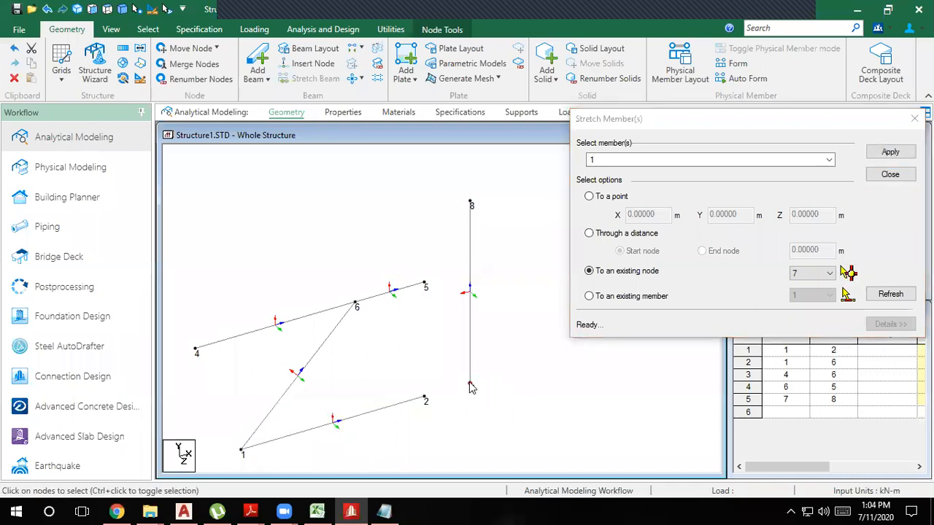
pyautogui.click(890, 151)
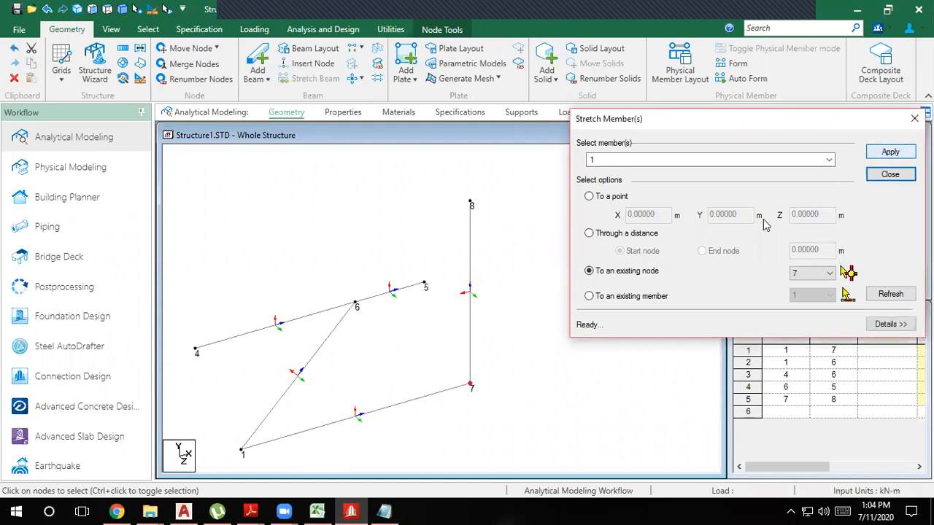
pyautogui.click(437, 414)
pyautogui.hotkey('ctrl', 'z')
# - Stretch the lower beam between nodes 1 and 2 to existing node 7
pyautogui.click(402, 404)
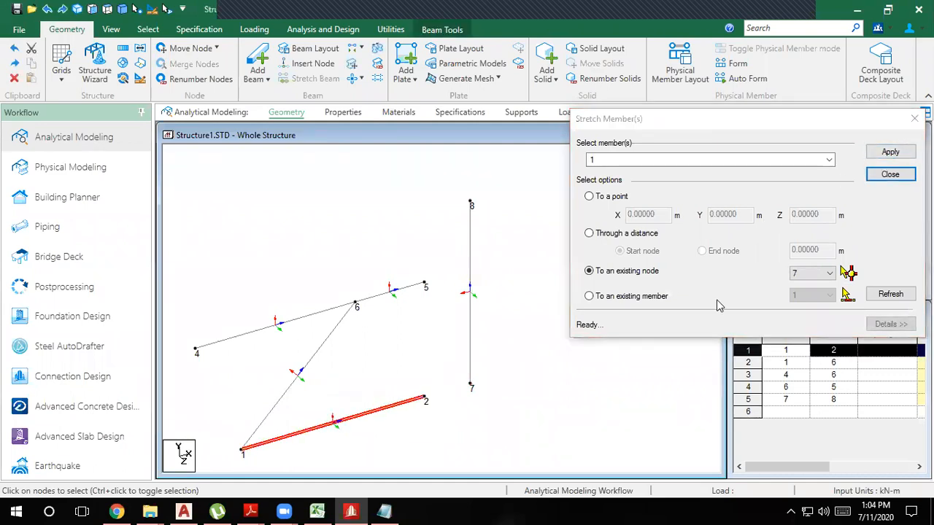
pyautogui.click(810, 273)
pyautogui.click(797, 322)
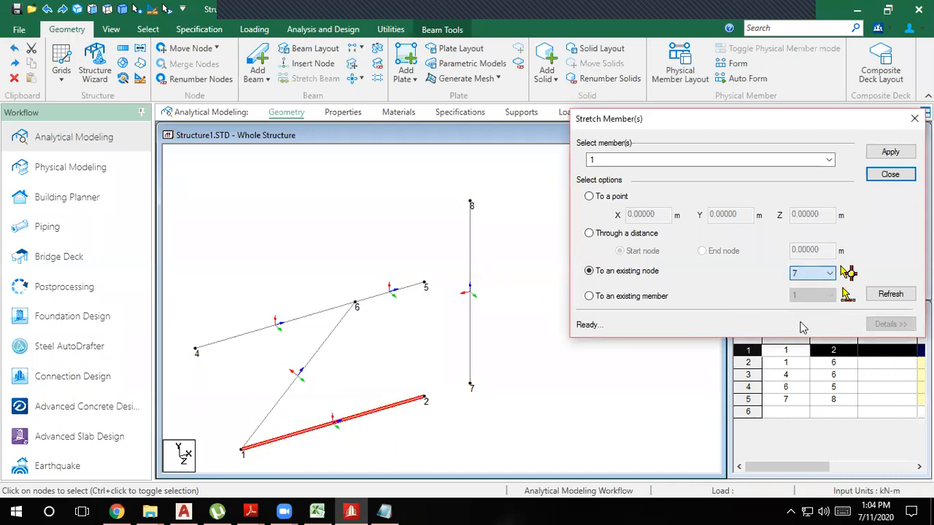
pyautogui.click(897, 152)
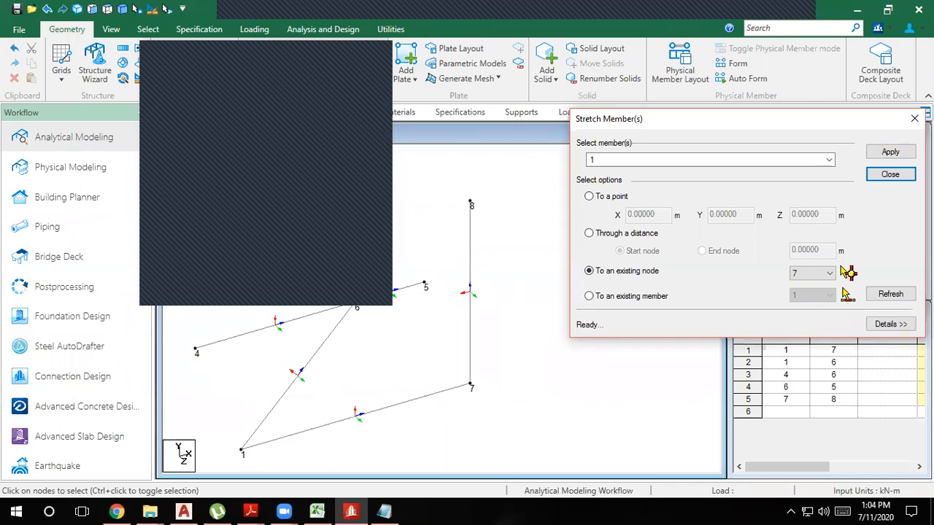
pyautogui.click(763, 35)
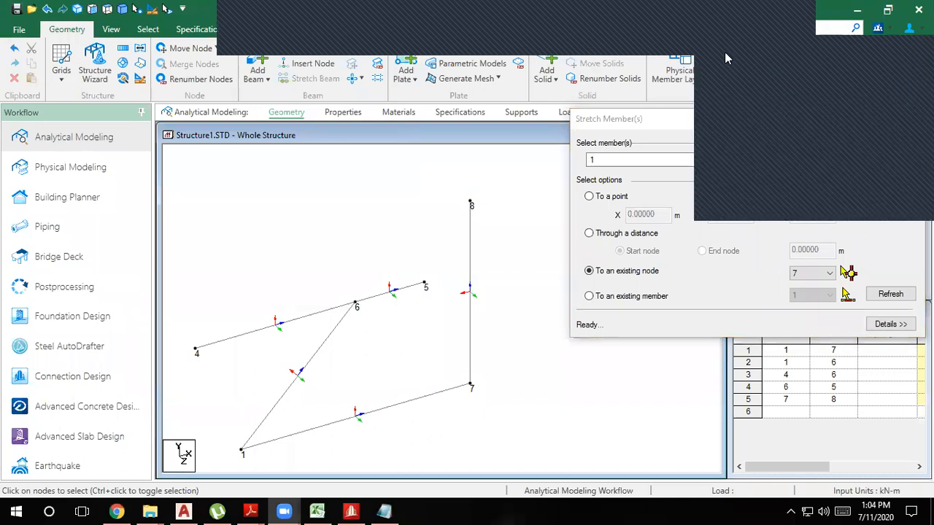
pyautogui.click(725, 52)
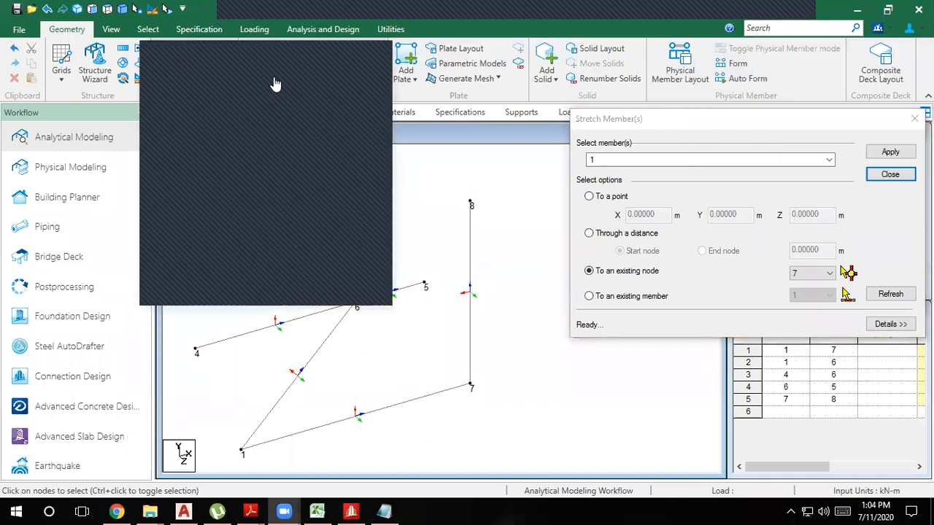
pyautogui.click(308, 45)
# - Open the recent model Structure1.STD from D:\New folder (3), saving the current model's changes and skipping the project assignment
pyautogui.click(19, 29)
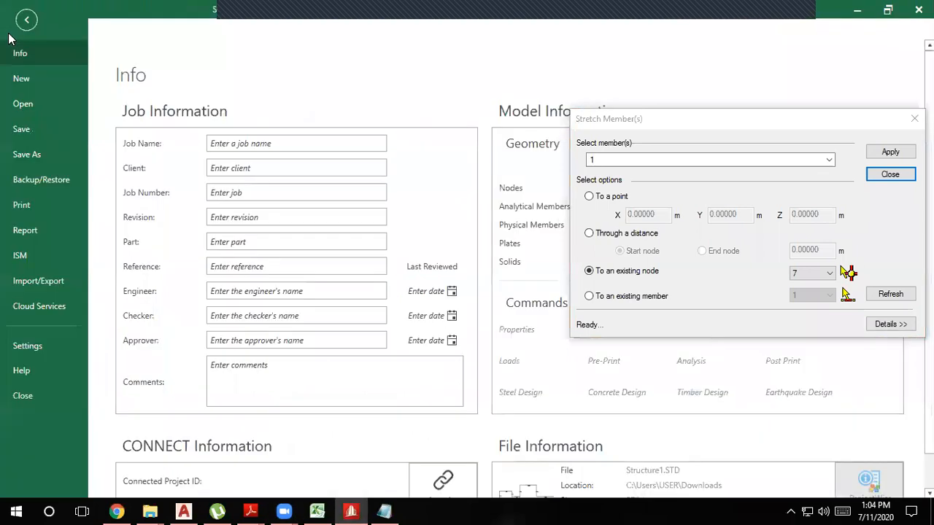
pyautogui.click(31, 101)
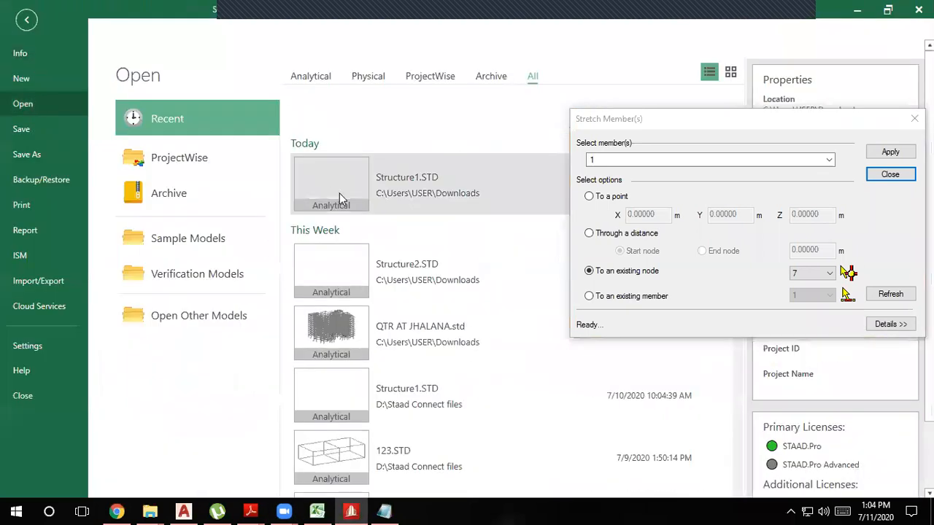
pyautogui.scroll(-3, 391, 361)
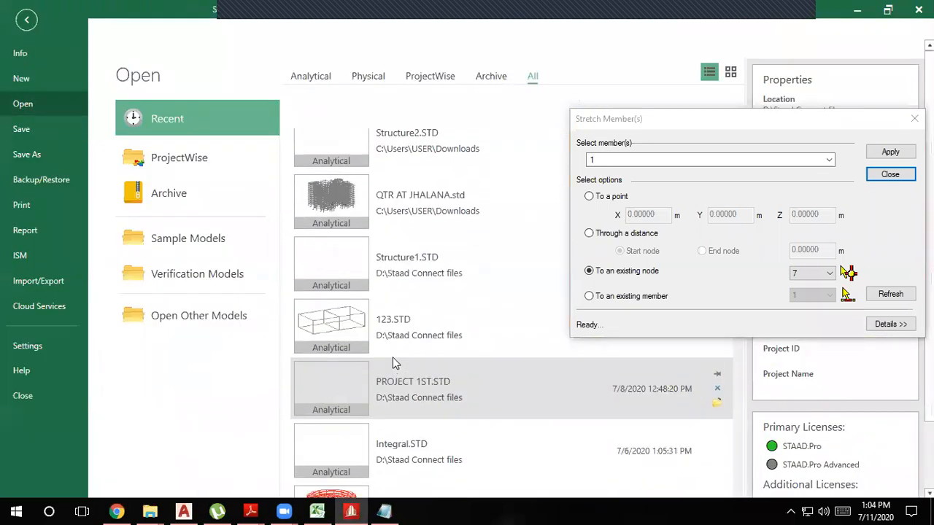
pyautogui.scroll(-2, 392, 357)
pyautogui.scroll(-7, 394, 354)
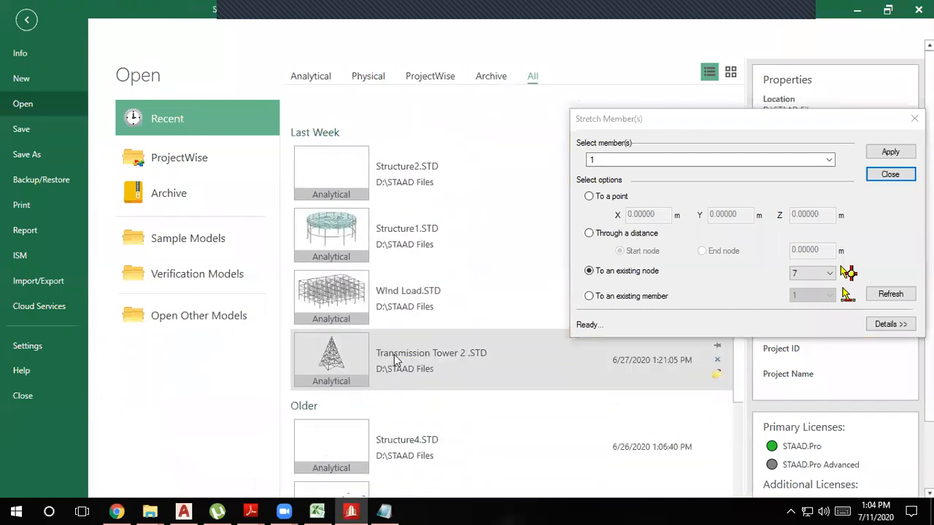
pyautogui.scroll(-2, 394, 355)
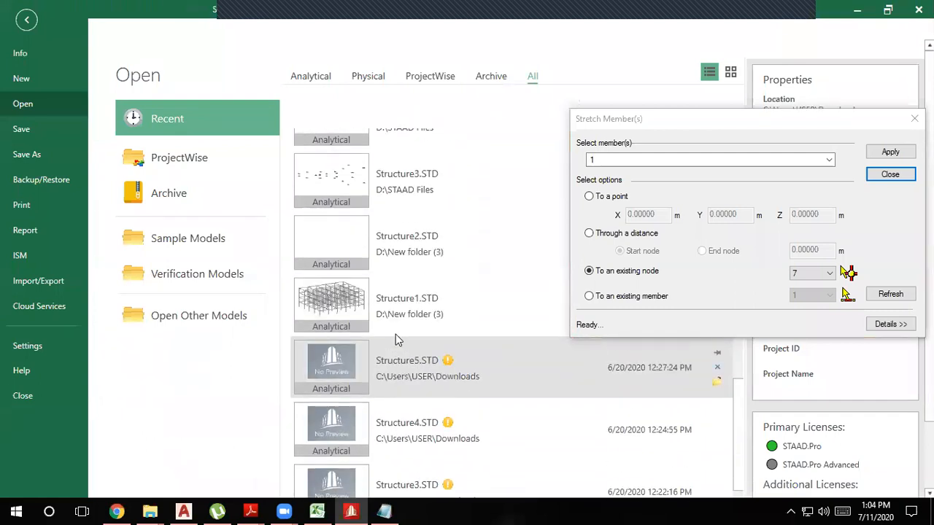
pyautogui.scroll(-1, 396, 335)
pyautogui.click(395, 334)
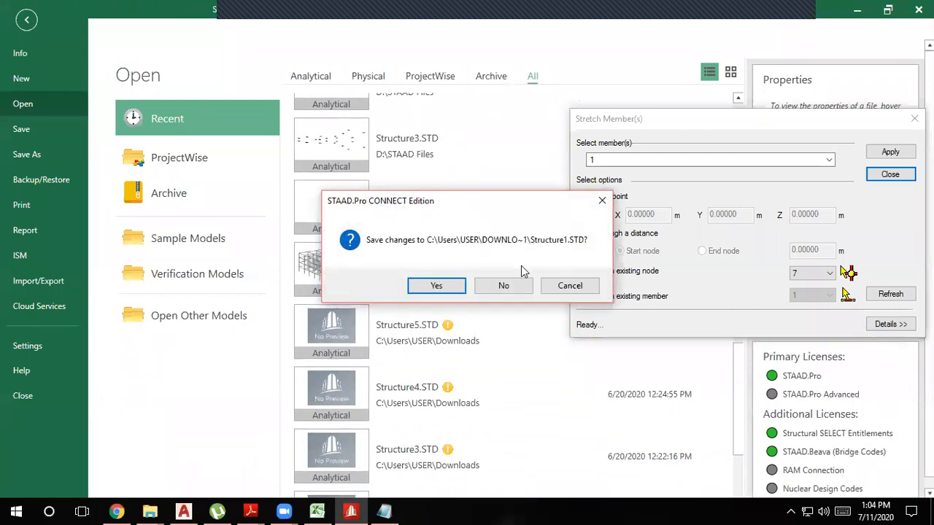
pyautogui.click(431, 285)
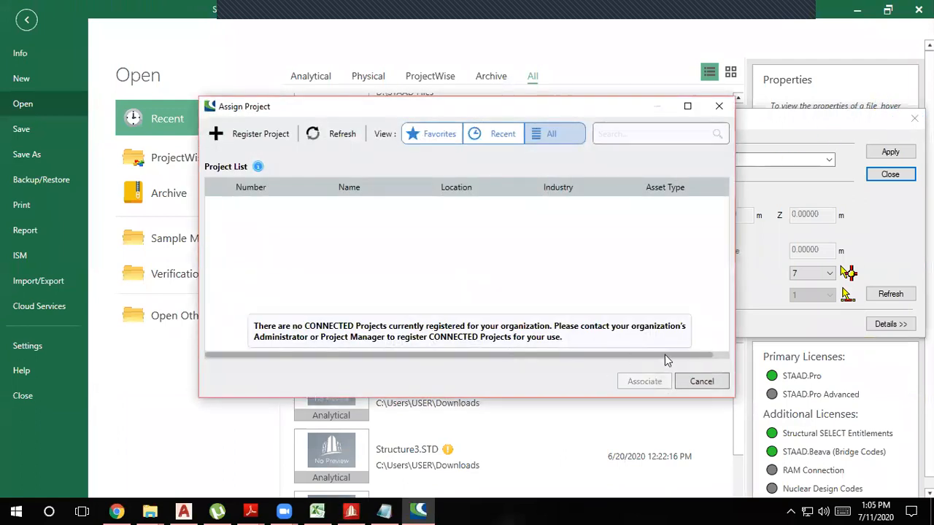
pyautogui.click(697, 379)
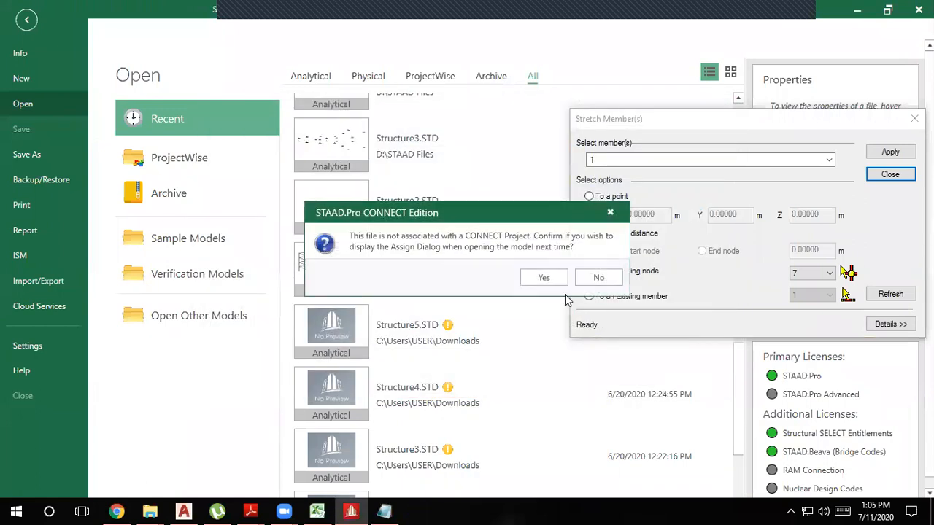
pyautogui.click(542, 285)
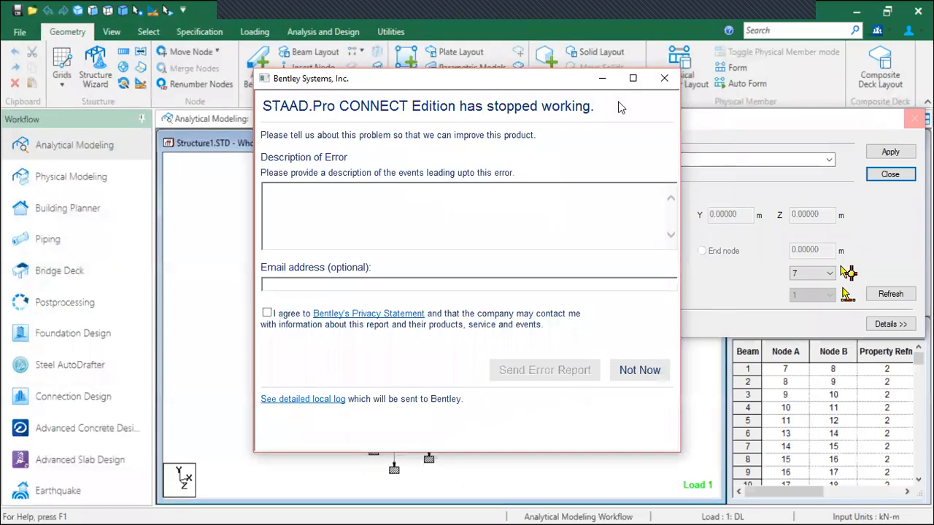
# - Dismiss the error report and restart STAAD.Pro CONNECT Edition with the configured licenses, acknowledging the SPC Server message
pyautogui.click(664, 78)
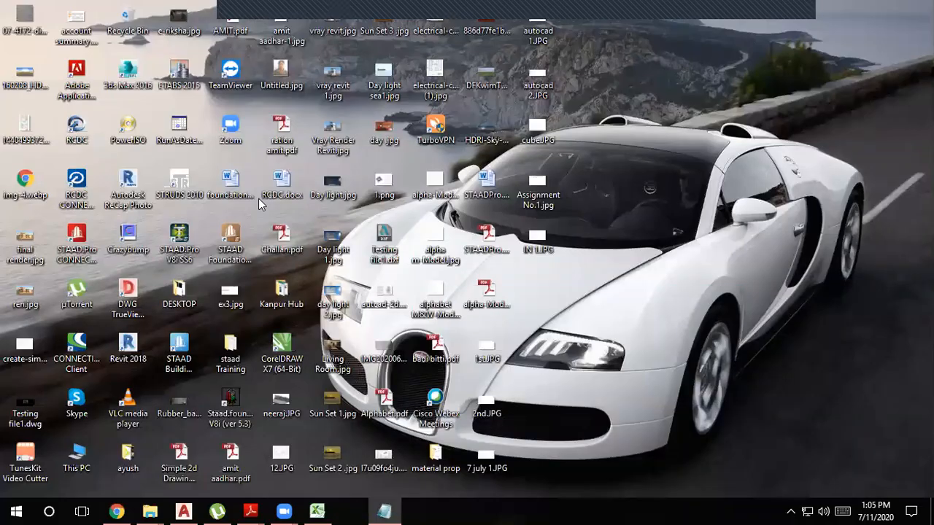
pyautogui.doubleClick(66, 239)
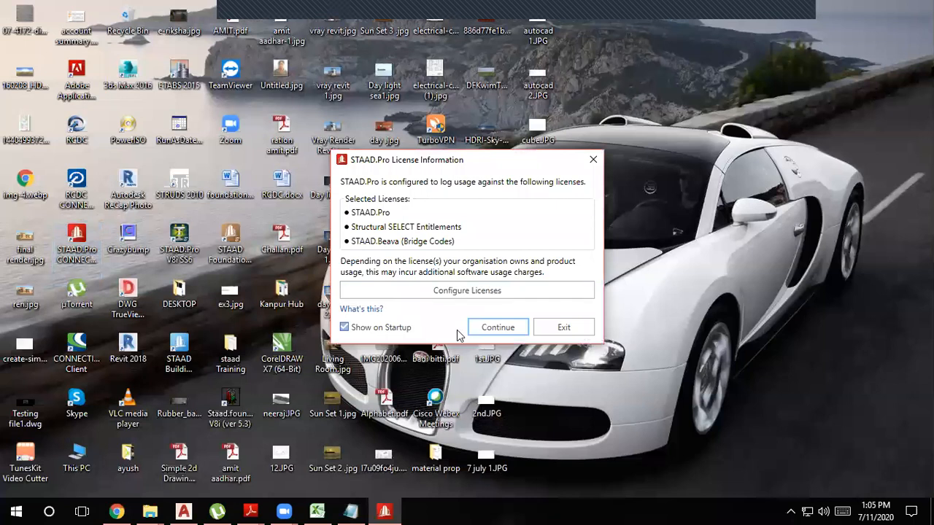
pyautogui.click(498, 327)
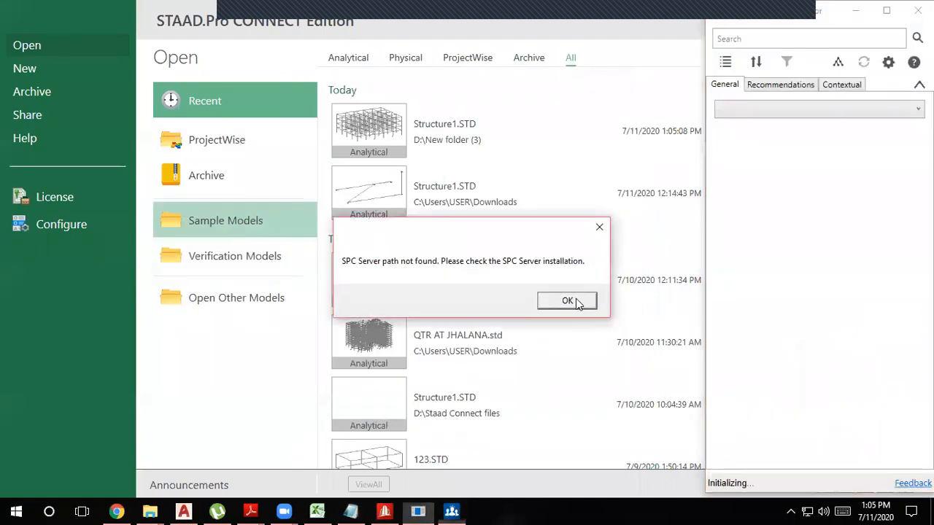
pyautogui.click(580, 300)
pyautogui.click(558, 310)
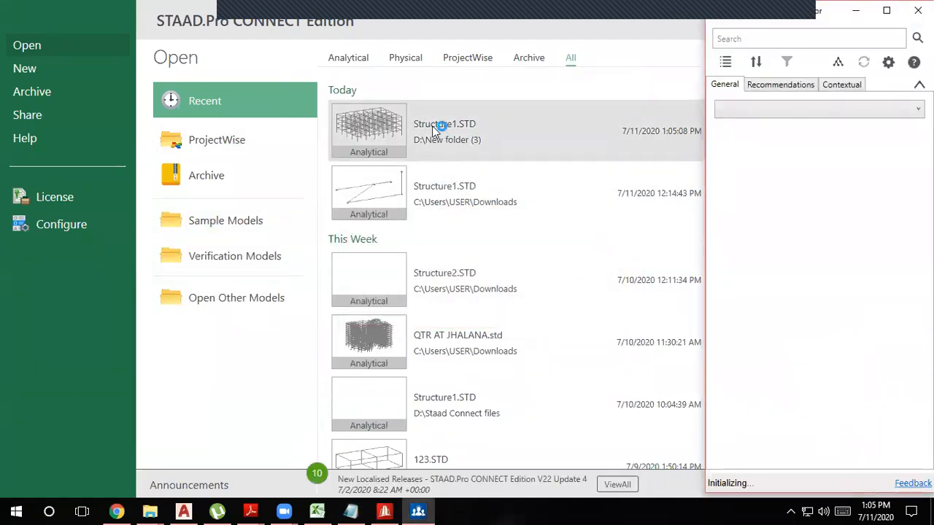
# - Open the recent Structure1.STD from D:\New folder (3) with safe recovery, skipping project assignment and recovering the auxiliary and Advanced Slab interface data
pyautogui.click(432, 125)
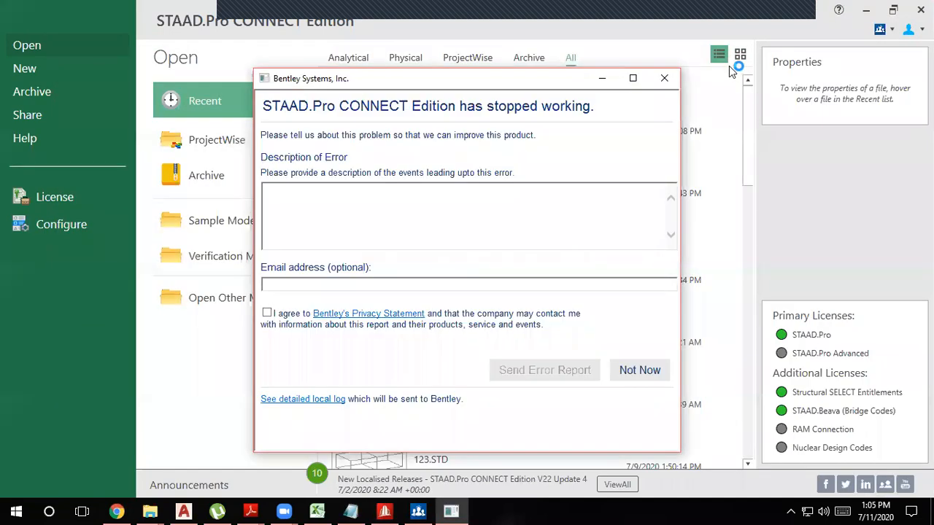
pyautogui.click(664, 78)
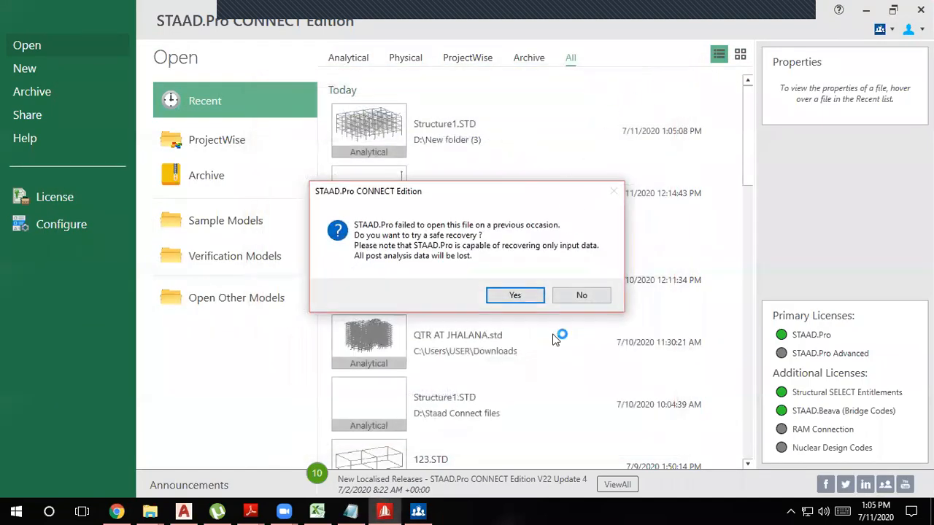
pyautogui.click(513, 294)
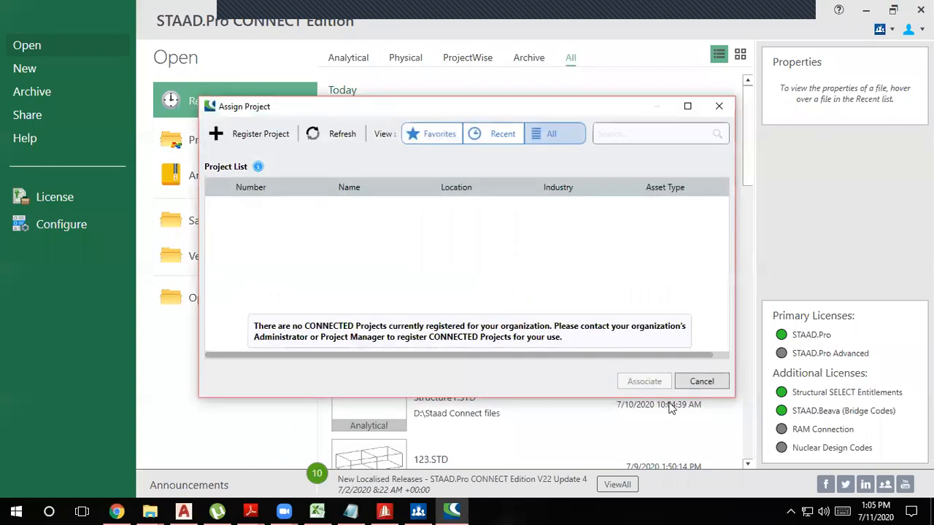
pyautogui.click(704, 380)
pyautogui.click(544, 277)
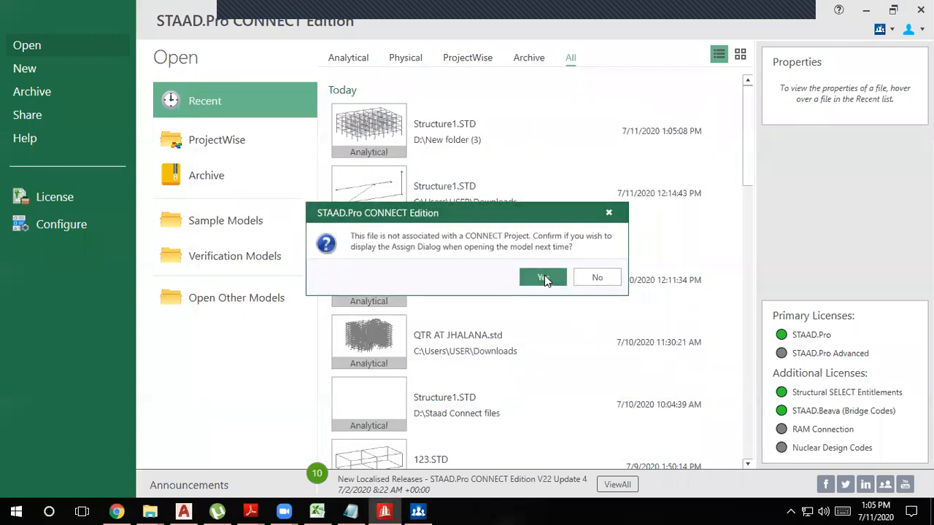
pyautogui.click(495, 290)
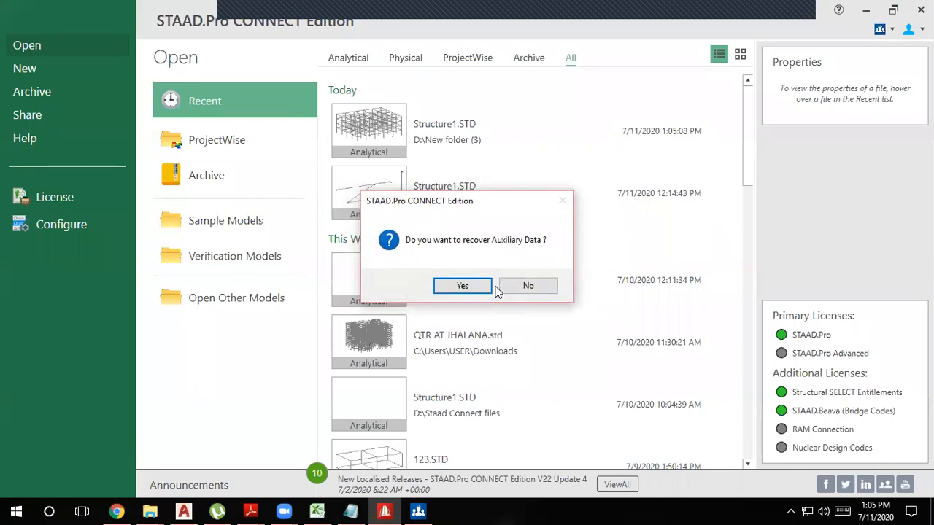
pyautogui.click(449, 291)
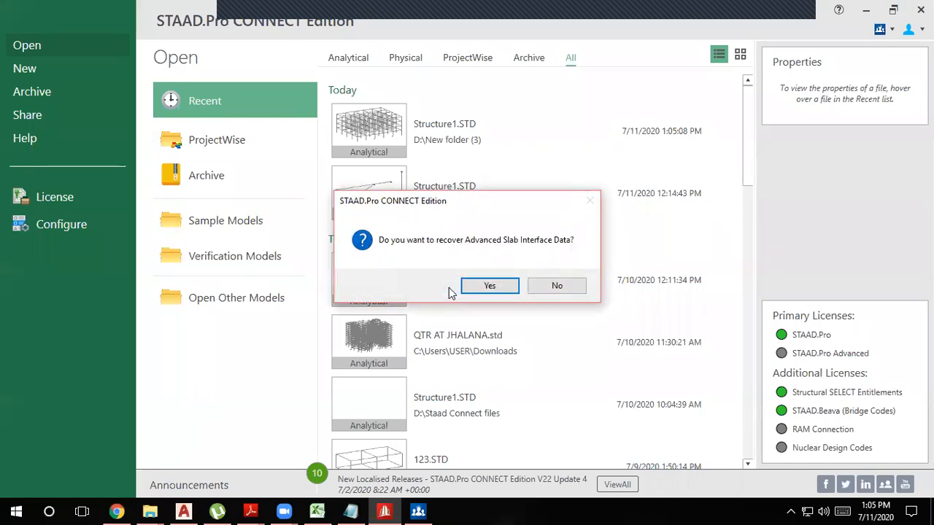
pyautogui.click(487, 287)
# - Add a diagonal beam across the frame's left corner roof bay, between its two opposite corner nodes
pyautogui.scroll(5, 284, 323)
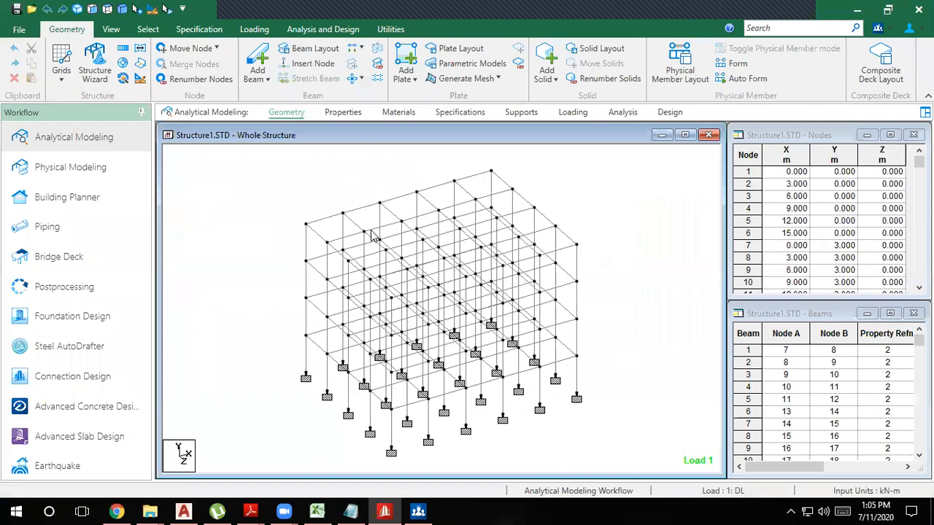
pyautogui.moveTo(301, 252); pyautogui.dragTo(368, 218, button='middle')
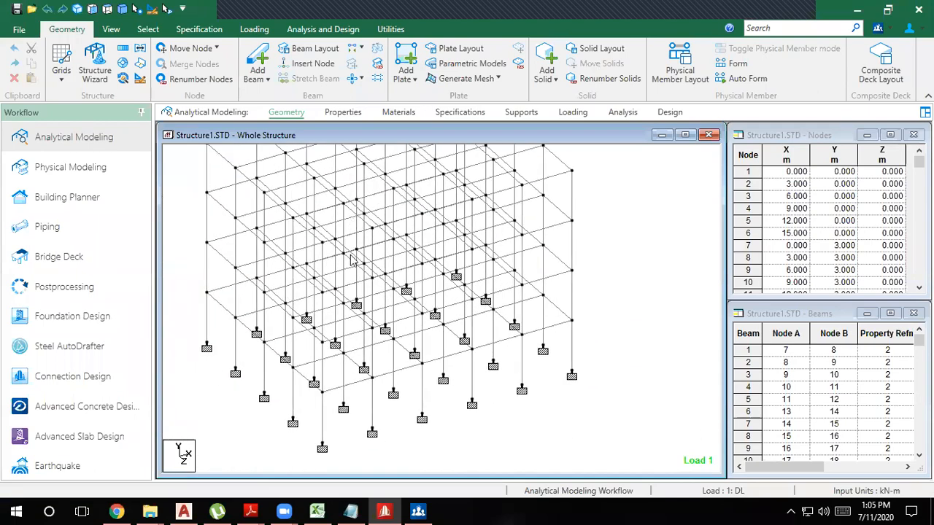
pyautogui.moveTo(345, 358); pyautogui.dragTo(391, 494, button='middle')
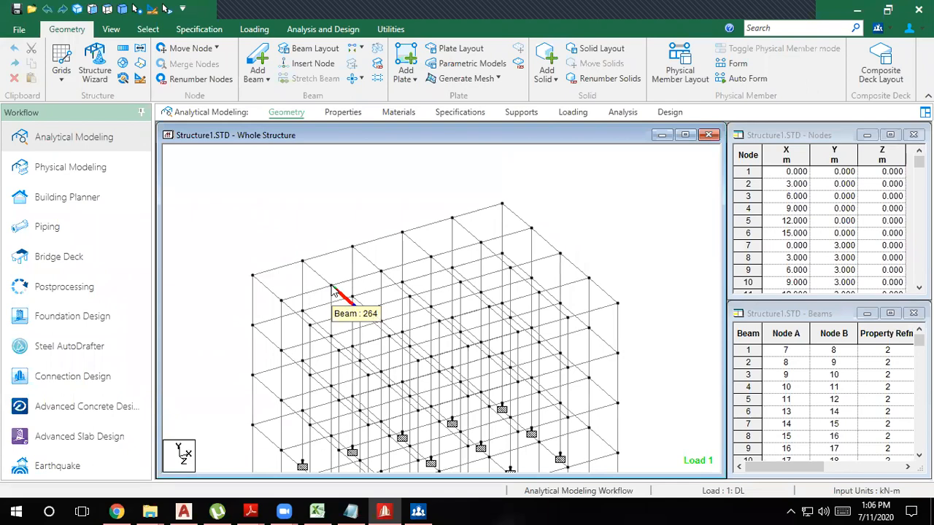
pyautogui.click(274, 77)
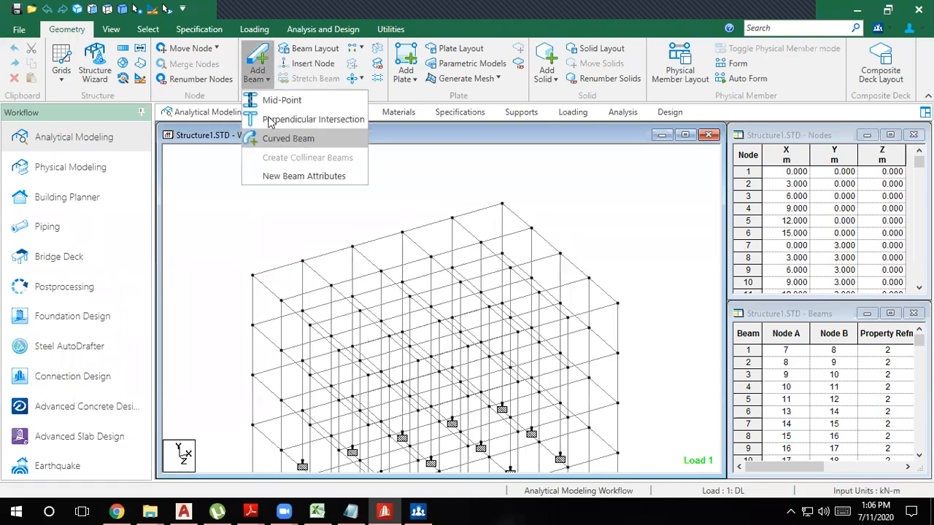
pyautogui.click(256, 57)
pyautogui.moveTo(254, 275); pyautogui.dragTo(330, 286)
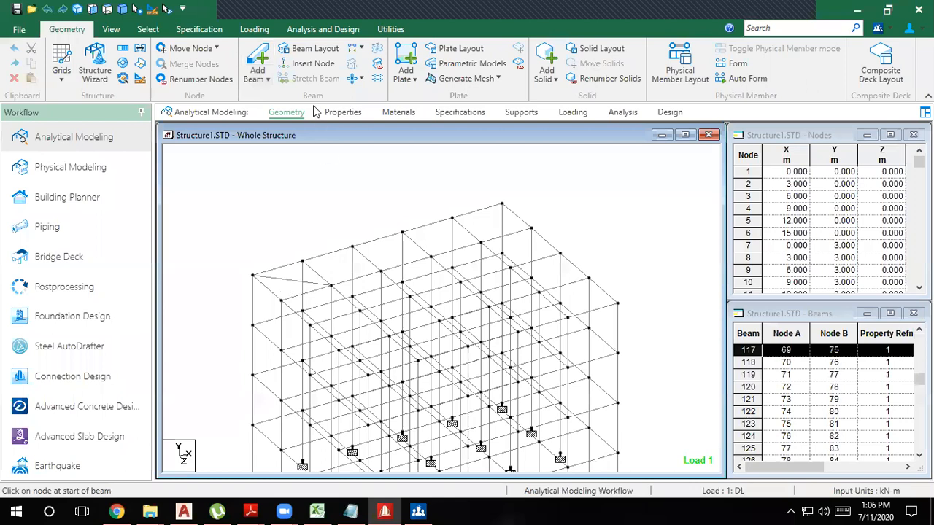
# - Add a perpendicular-intersection beam from the bay's free corner node to the diagonal, and cross the adjacent roof bay with two diagonal beams
pyautogui.click(267, 79)
pyautogui.click(272, 119)
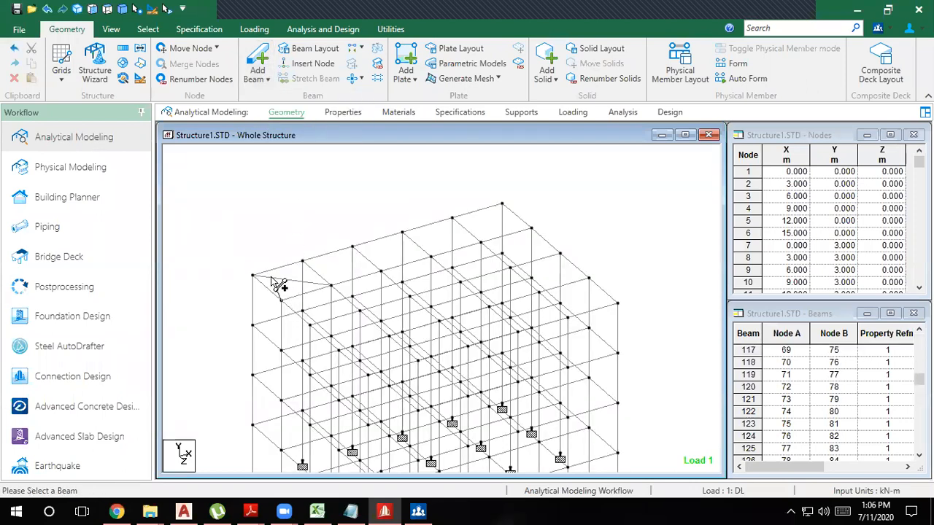
pyautogui.click(280, 285)
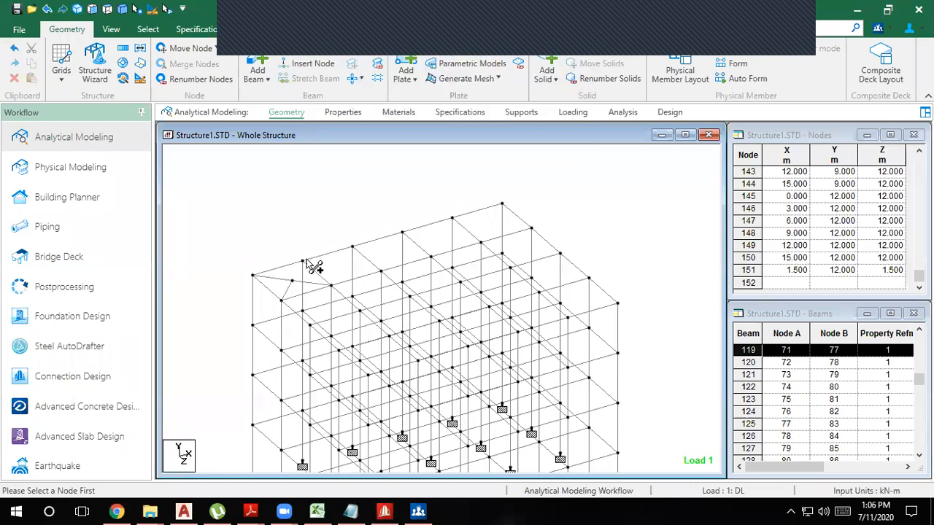
pyautogui.click(257, 60)
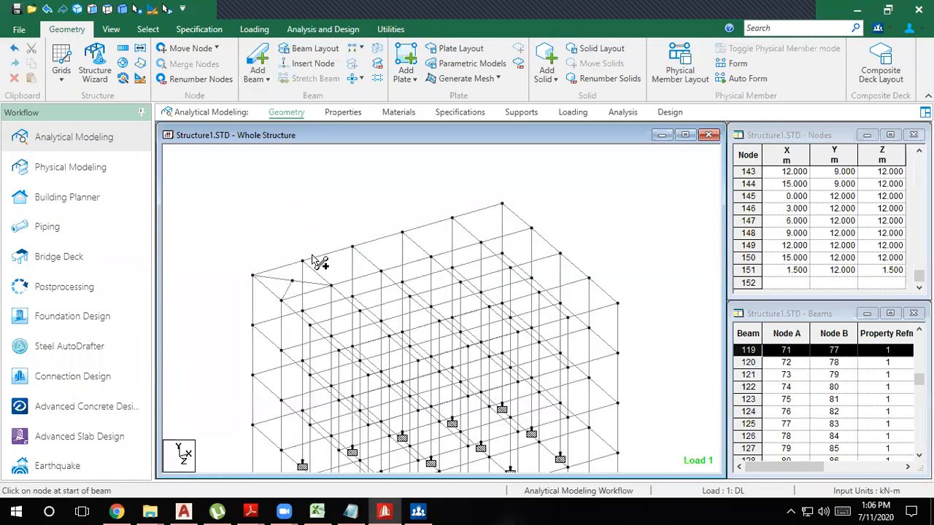
pyautogui.moveTo(302, 260)
pyautogui.mouseDown()
pyautogui.moveTo(380, 271)
pyautogui.moveTo(352, 249)
pyautogui.moveTo(331, 285)
pyautogui.mouseUp()
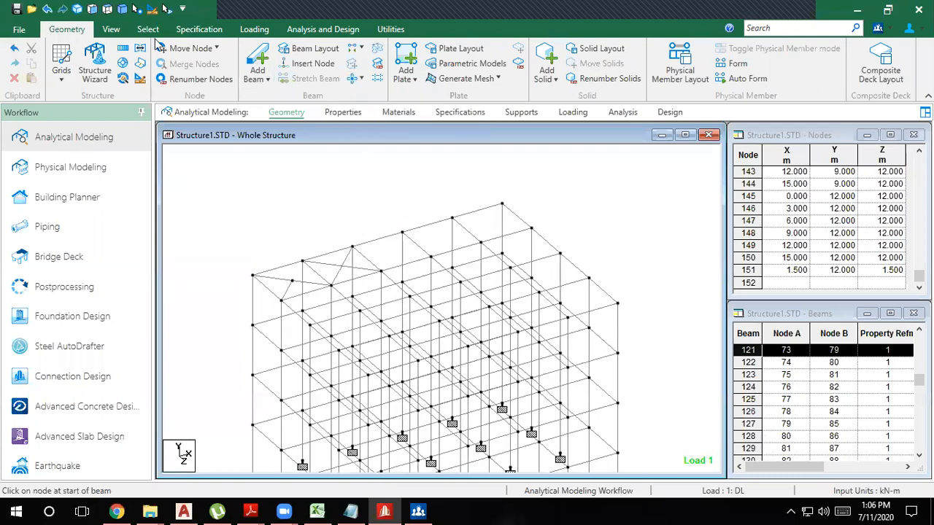
# - Undo all the diagonal and perpendicular beams added to the roof bays
pyautogui.scroll(-5, 281, 370)
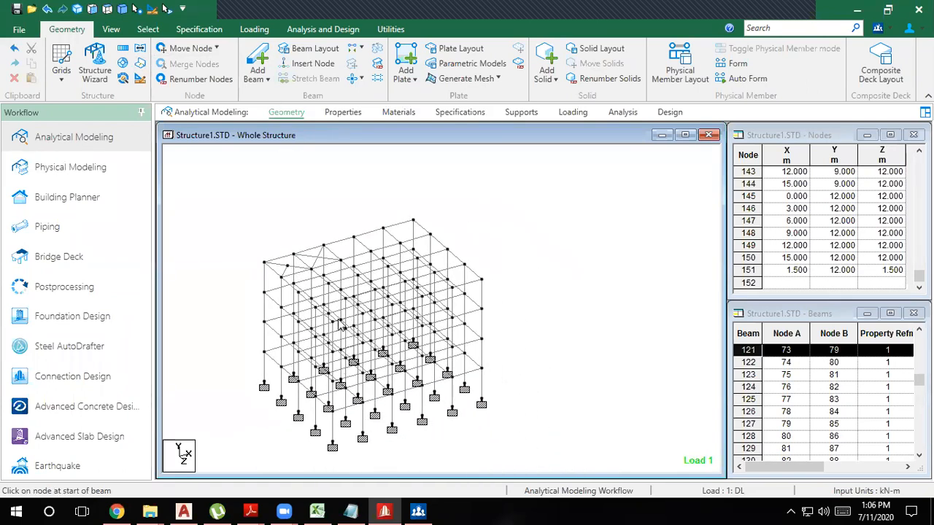
pyautogui.hotkey('ctrl', 'z')
pyautogui.hotkey('ctrl', 'z')
pyautogui.hotkey('ctrl', 'z')
pyautogui.hotkey('ctrl', 'z')
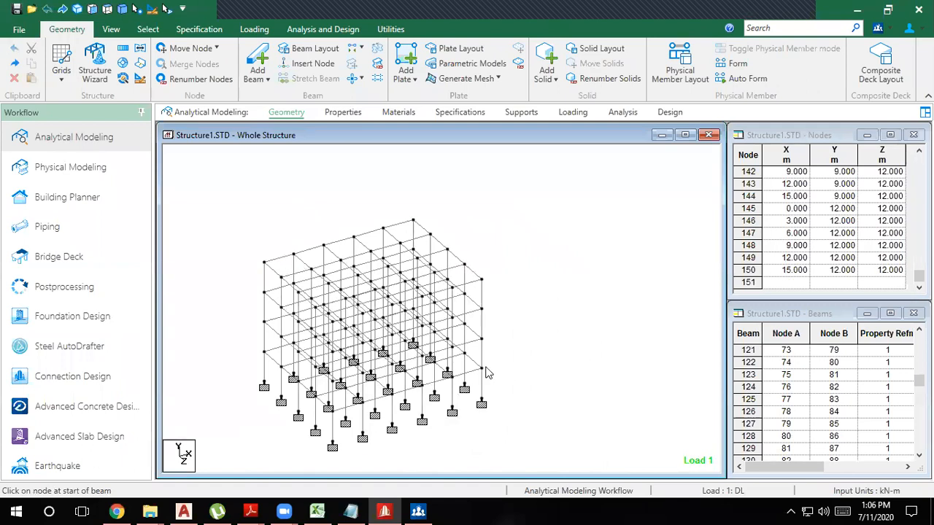
# - Select the entire frame structure and delete it, leaving the model empty
pyautogui.moveTo(348, 162); pyautogui.dragTo(404, 153, button='middle')
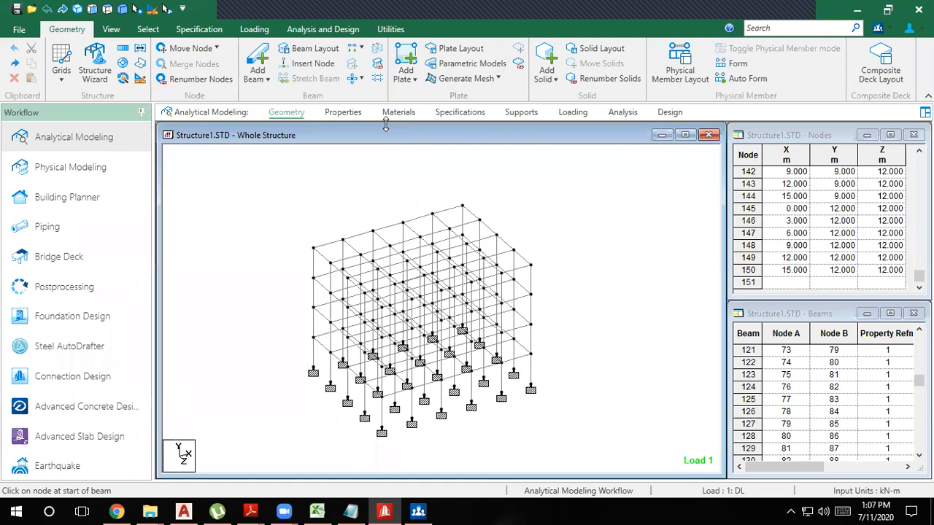
pyautogui.moveTo(468, 363); pyautogui.dragTo(238, 204)
pyautogui.press('Delete')
pyautogui.press('Return')
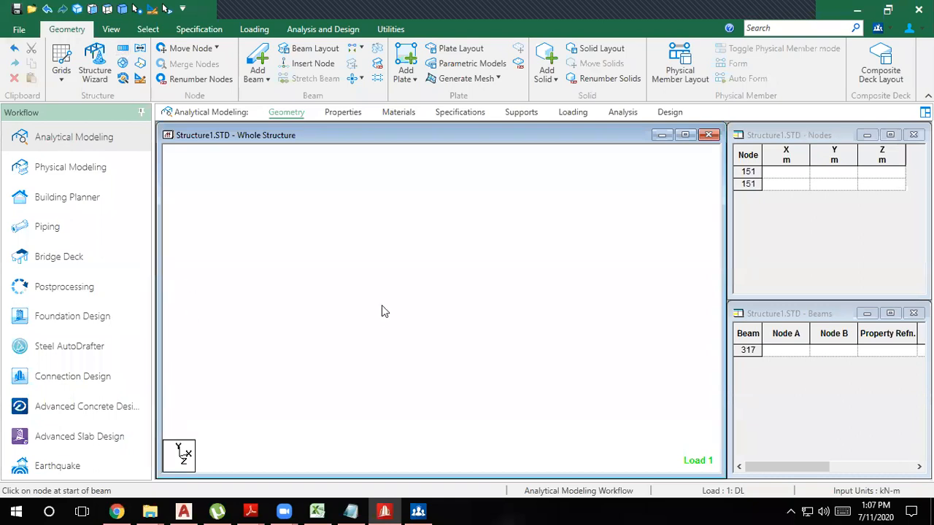
# - On the default linear beam grid, draw a closed 5 m by 5 m frame of four beams starting at the origin
pyautogui.click(59, 81)
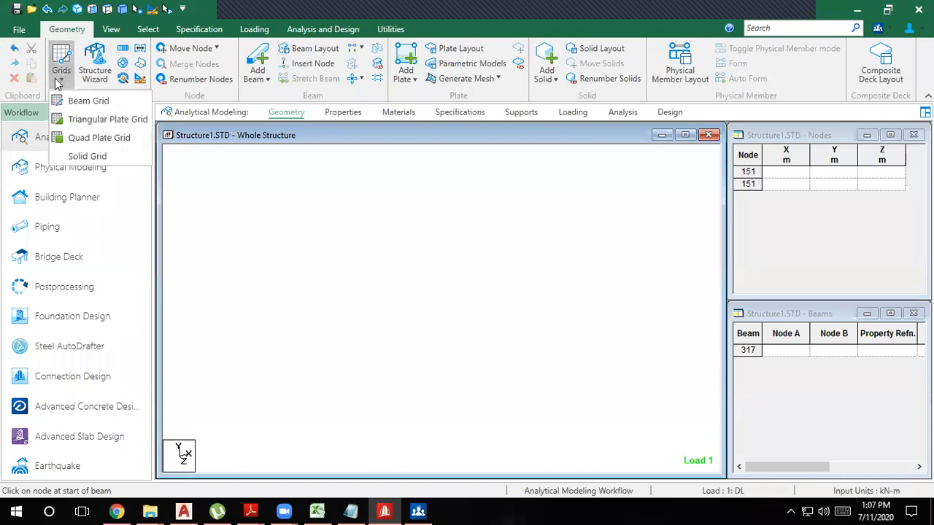
pyautogui.click(58, 100)
pyautogui.click(335, 426)
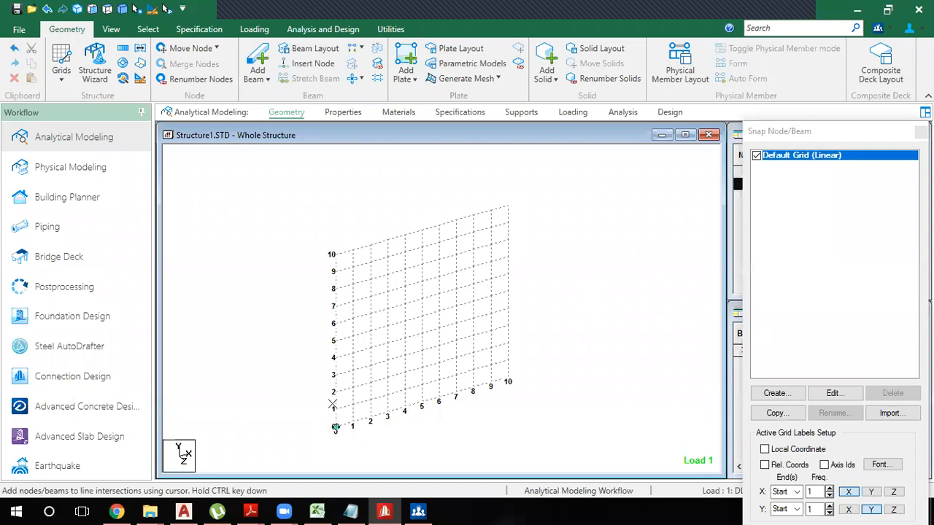
pyautogui.click(334, 341)
pyautogui.click(422, 316)
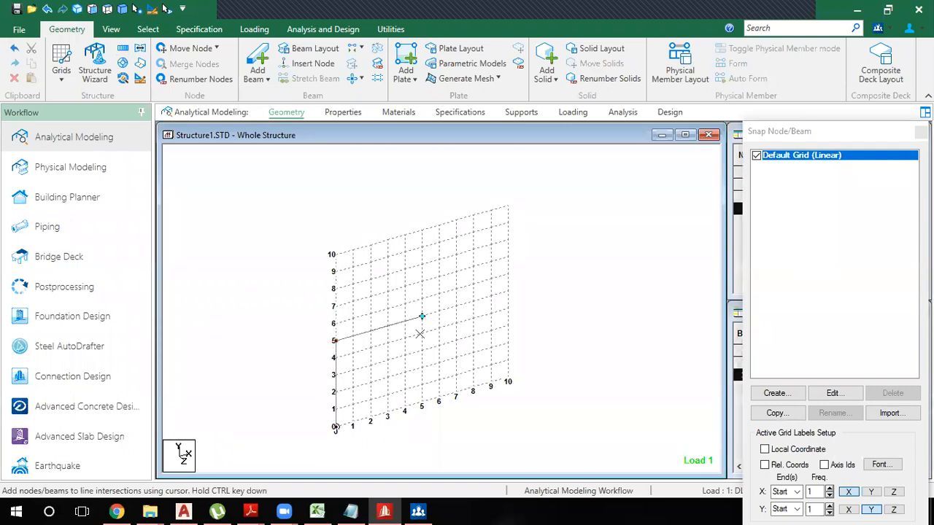
pyautogui.click(422, 402)
pyautogui.click(335, 426)
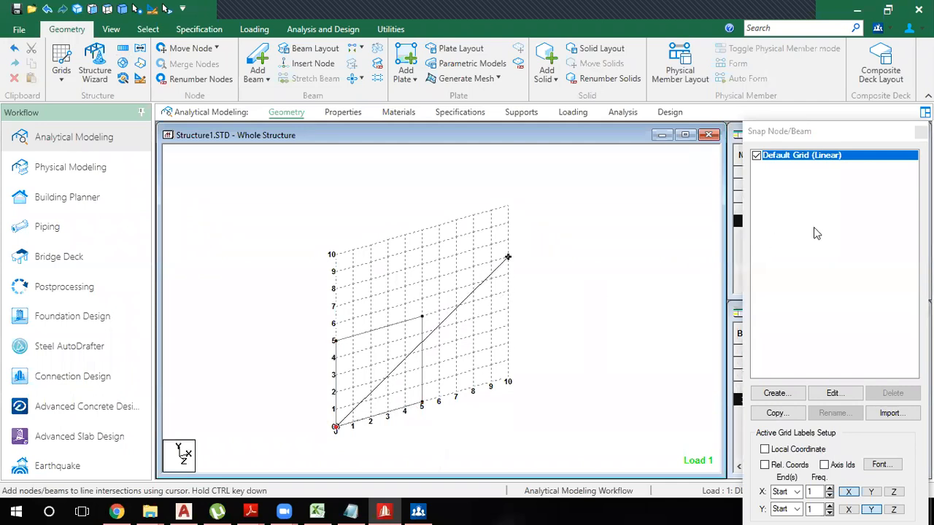
pyautogui.click(921, 132)
# - Inspect the geometry details of the frame's top beam, and clear the selection
pyautogui.scroll(-2, 378, 339)
pyautogui.scroll(-2, 378, 339)
pyautogui.scroll(2, 425, 366)
pyautogui.scroll(-2, 427, 369)
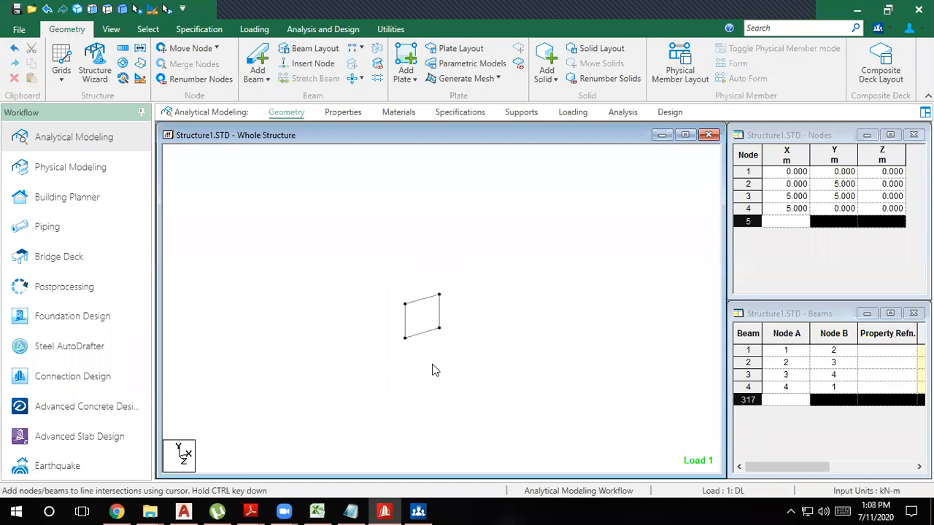
pyautogui.doubleClick(413, 291)
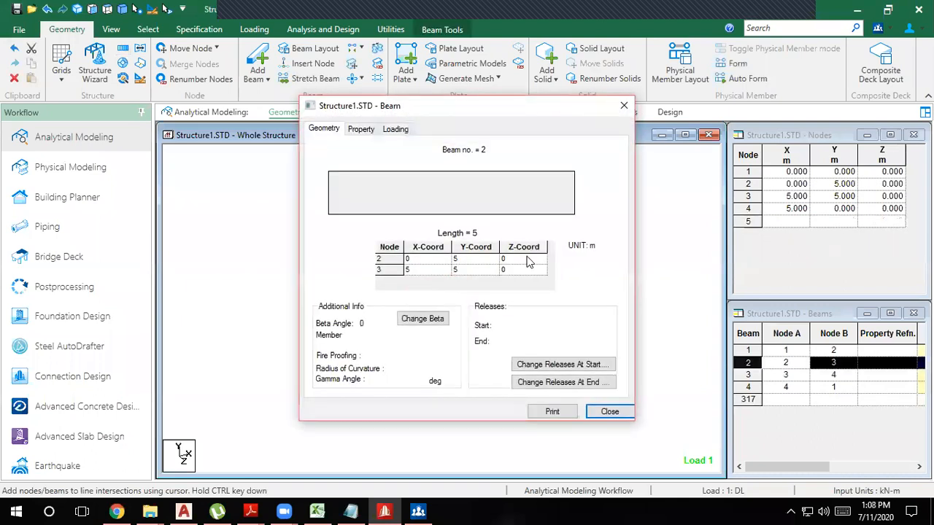
pyautogui.click(624, 105)
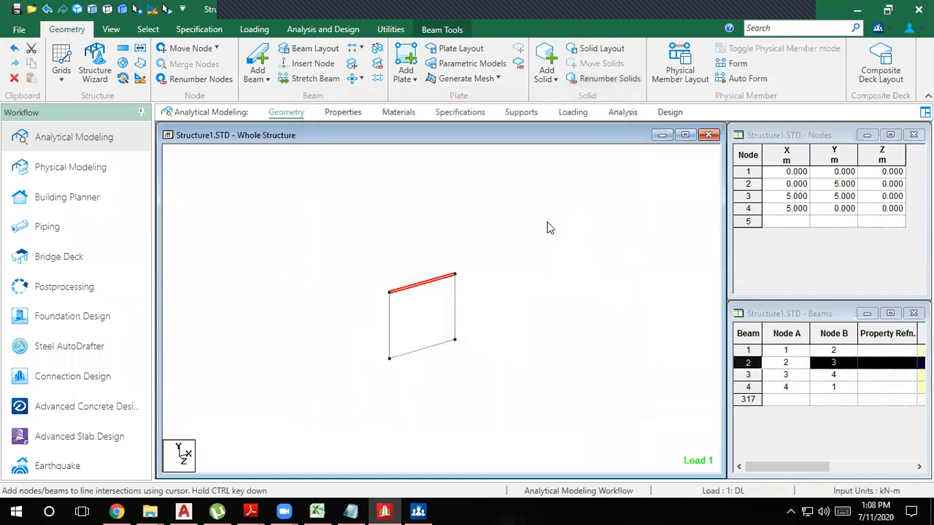
pyautogui.click(476, 369)
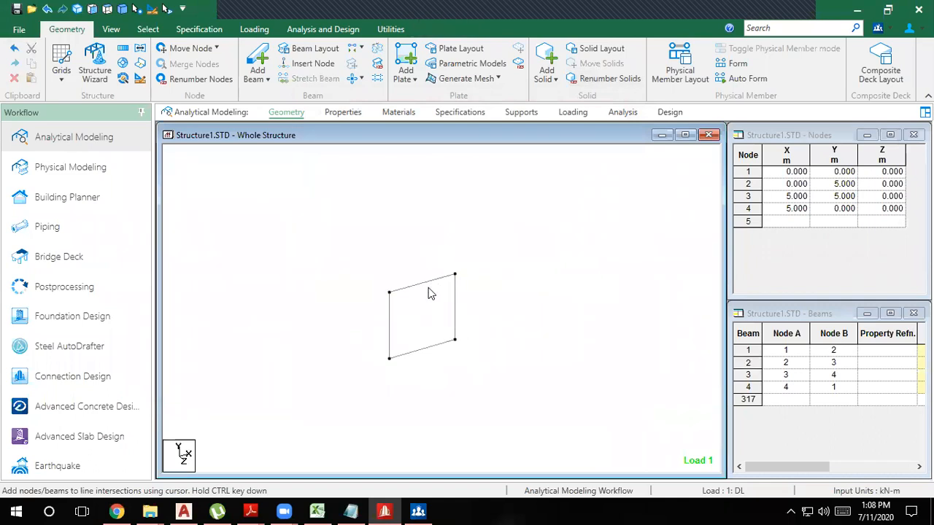
# - Undo the frame's other beams and nodes so only the vertical beam from the origin remains, and select that beam
pyautogui.hotkey('ctrl', 'z')
pyautogui.hotkey('ctrl', 'z')
pyautogui.hotkey('ctrl', 'z')
pyautogui.hotkey('ctrl', 'z')
pyautogui.hotkey('ctrl', 'z')
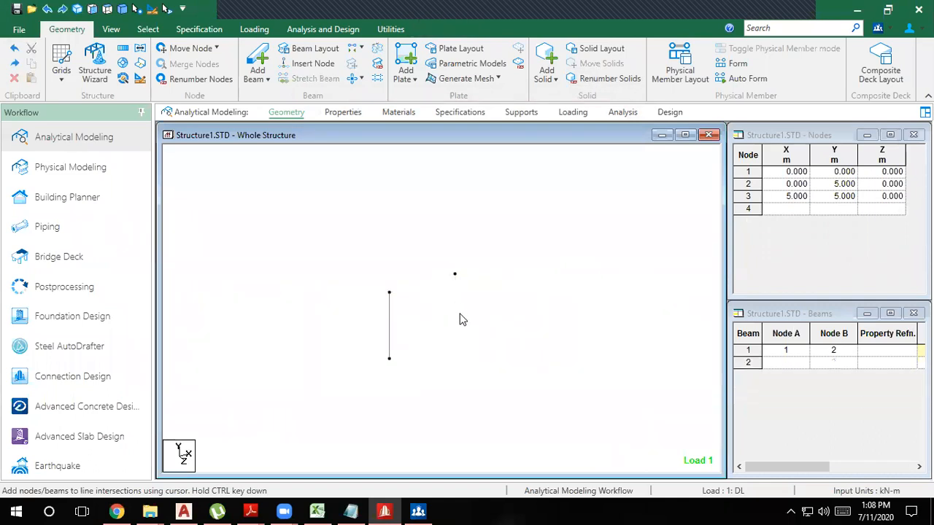
pyautogui.click(422, 313)
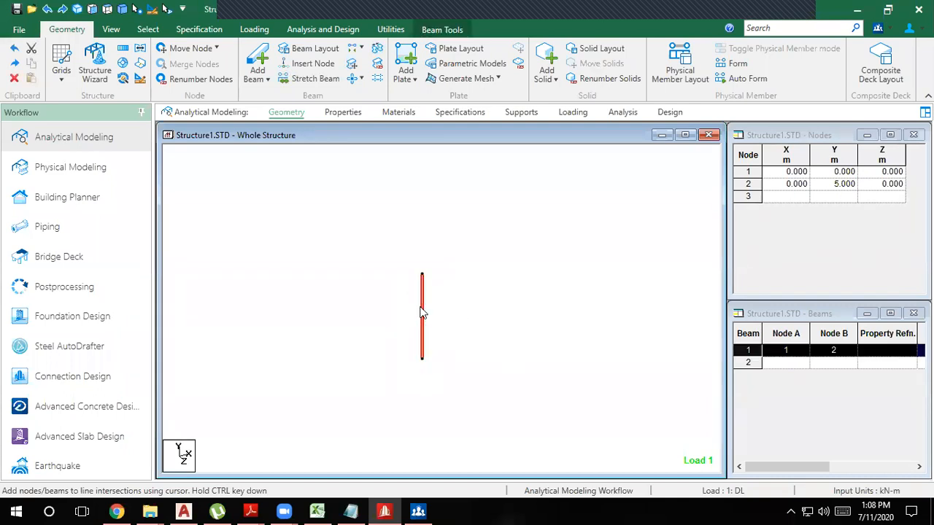
pyautogui.click(55, 73)
pyautogui.click(82, 100)
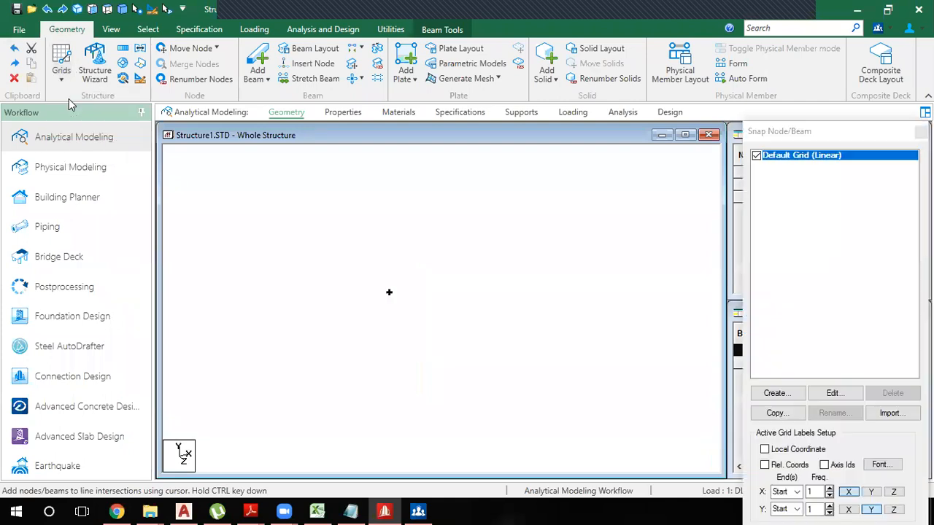
pyautogui.click(921, 132)
# - Repeat the selected vertical beam once along X at 5 m spacing using Translational Repeat, without linking the steps
pyautogui.scroll(3, 509, 317)
pyautogui.moveTo(509, 316); pyautogui.dragTo(435, 319, button='middle')
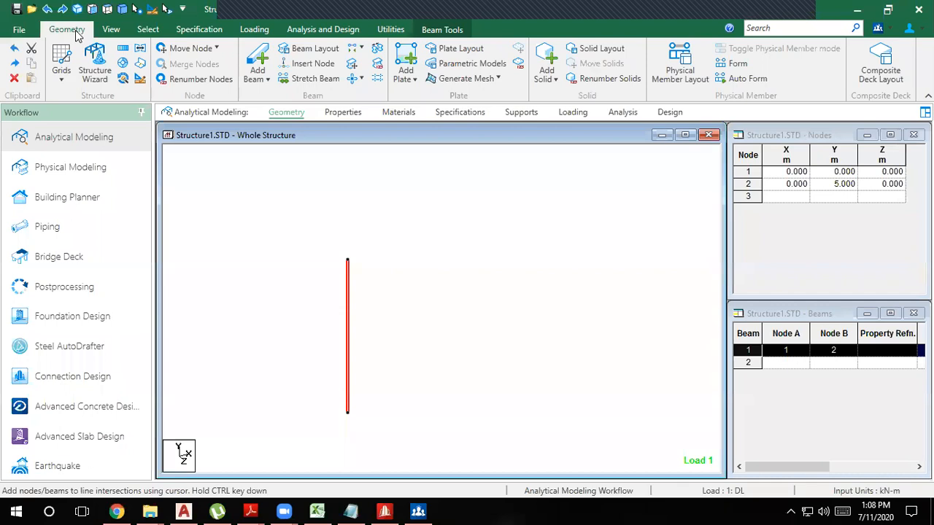
pyautogui.click(122, 64)
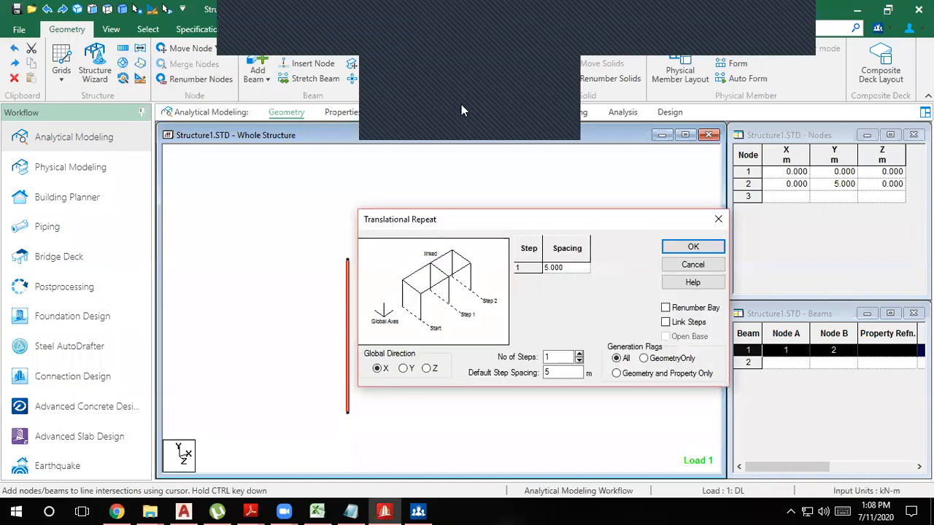
pyautogui.moveTo(537, 219); pyautogui.dragTo(562, 146)
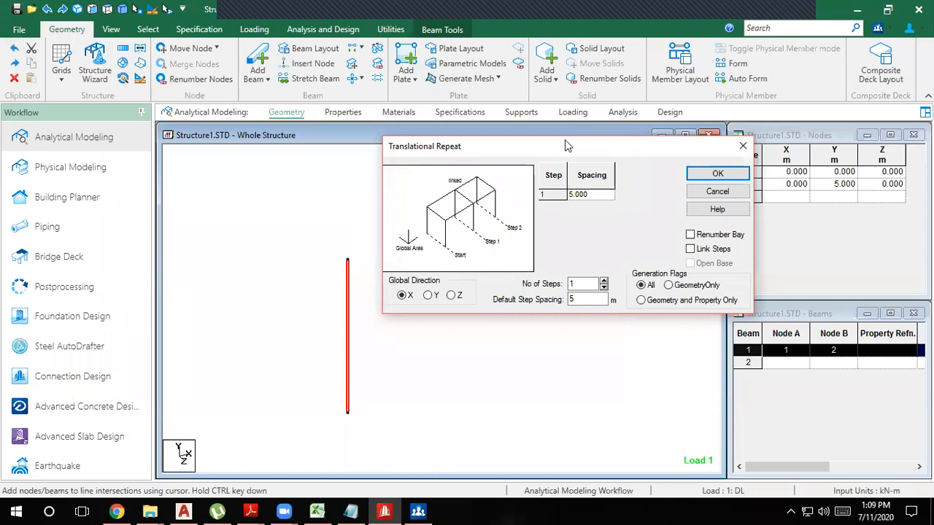
pyautogui.moveTo(563, 146); pyautogui.dragTo(596, 84)
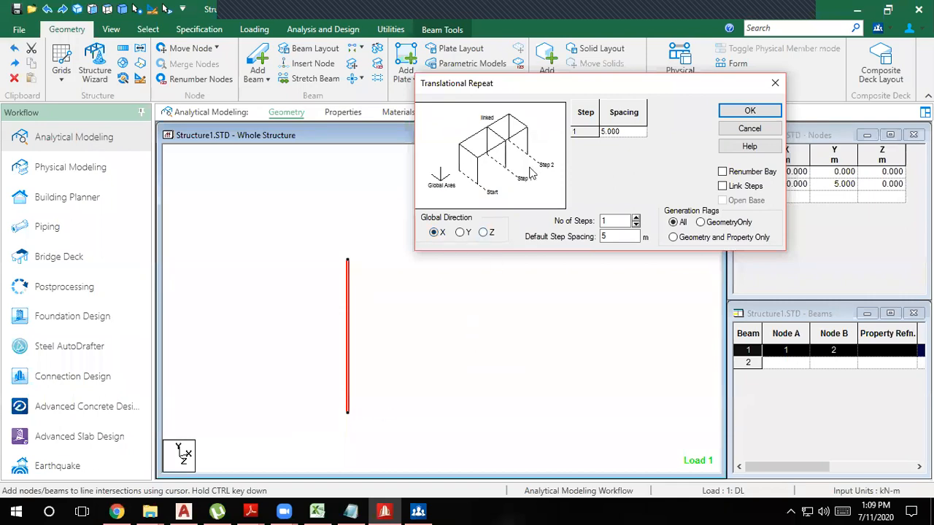
pyautogui.moveTo(533, 88); pyautogui.dragTo(501, 36)
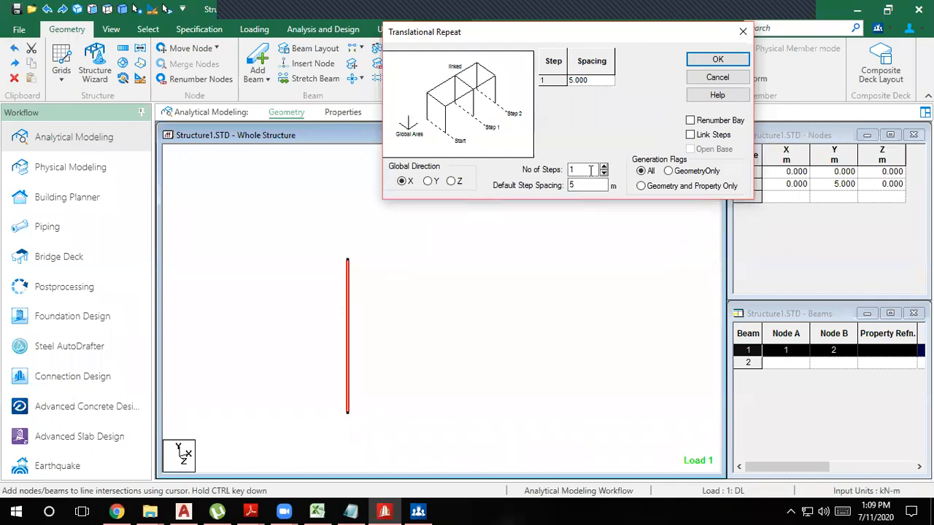
pyautogui.moveTo(583, 172); pyautogui.dragTo(555, 175)
pyautogui.click(582, 183)
pyautogui.click(712, 63)
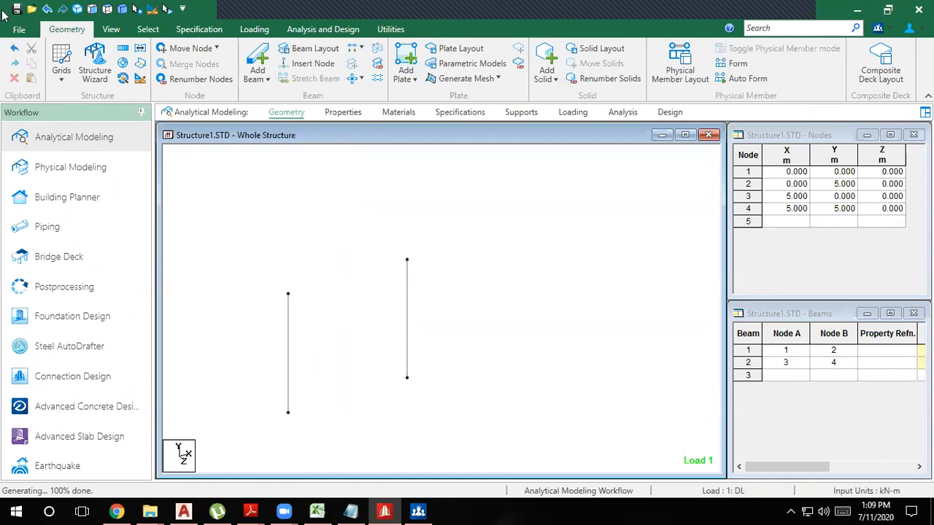
# - Display the default linear beam grid to check the copied beam's spacing, and close the grid
pyautogui.click(62, 68)
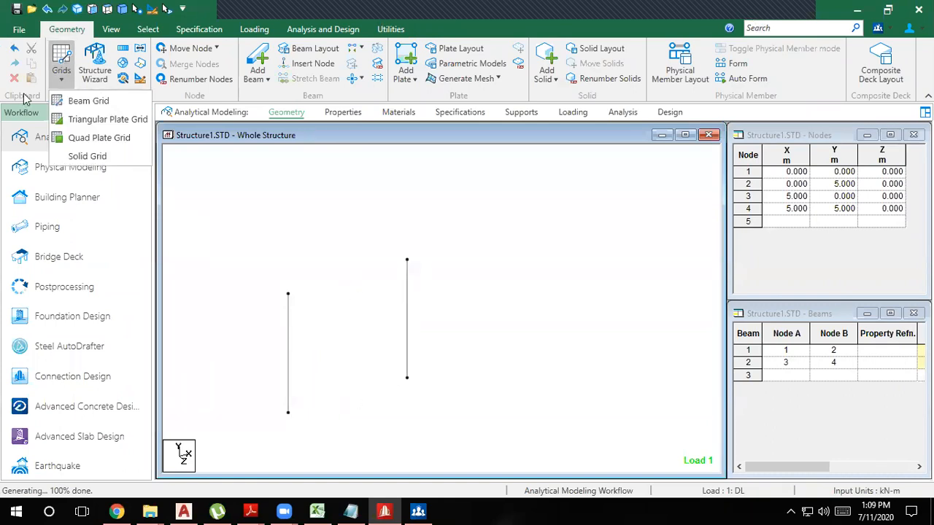
pyautogui.click(90, 101)
pyautogui.scroll(2, 347, 447)
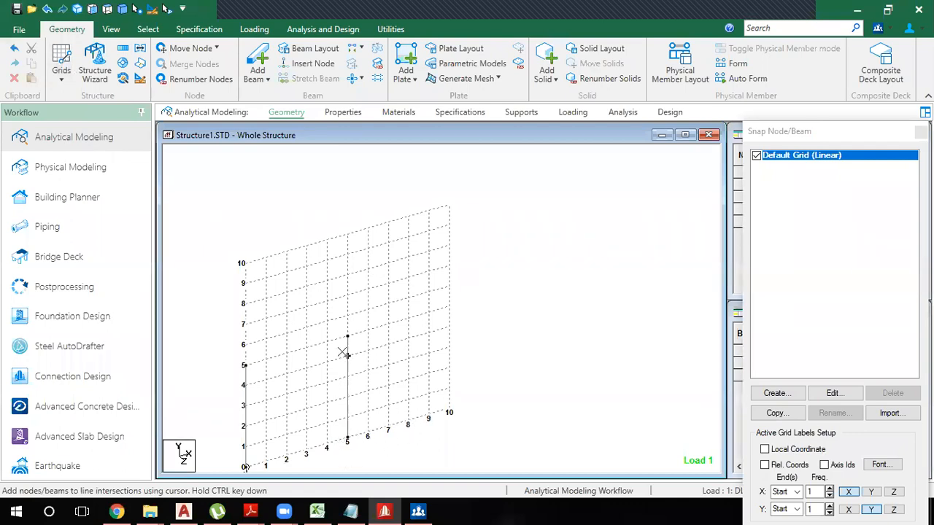
pyautogui.click(920, 132)
pyautogui.scroll(-4, 474, 272)
pyautogui.moveTo(405, 313); pyautogui.dragTo(434, 269, button='middle')
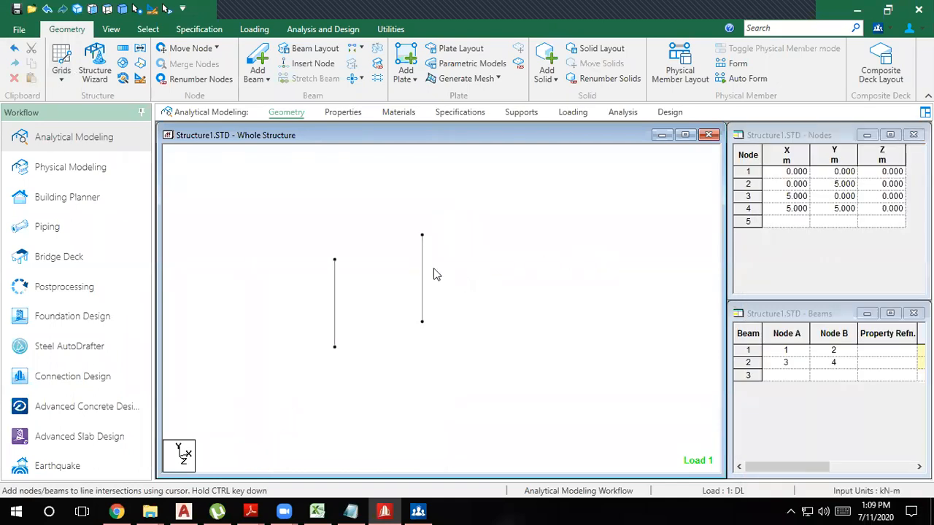
# - Delete the copied vertical beam at X = 5 m
pyautogui.click(421, 262)
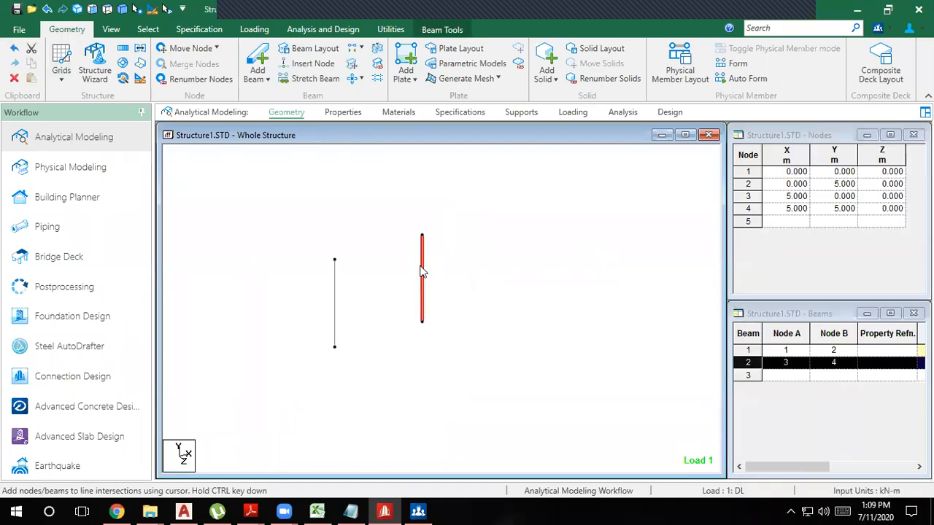
pyautogui.scroll(2, 321, 264)
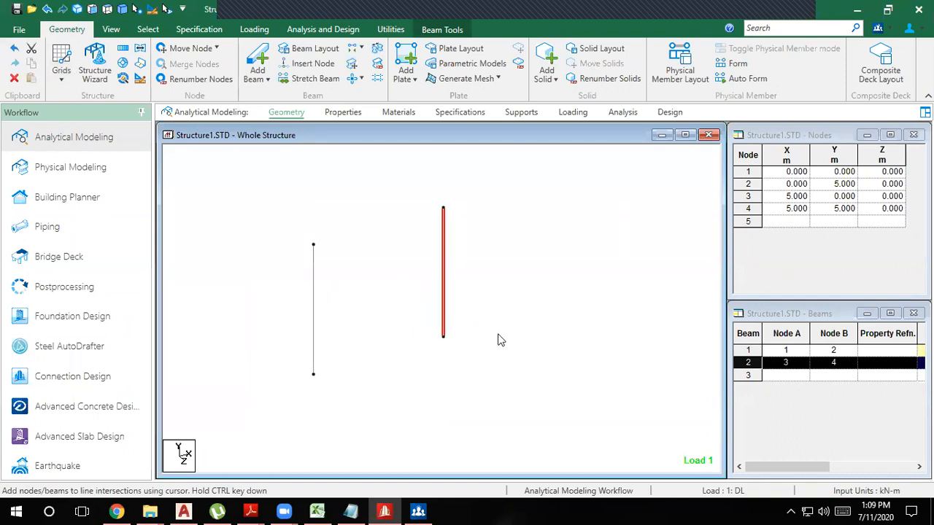
pyautogui.press('Delete')
# - Repeat the vertical beam once along X at 5 m with Link Steps enabled, and highlight the generated top and bottom beams
pyautogui.click(378, 314)
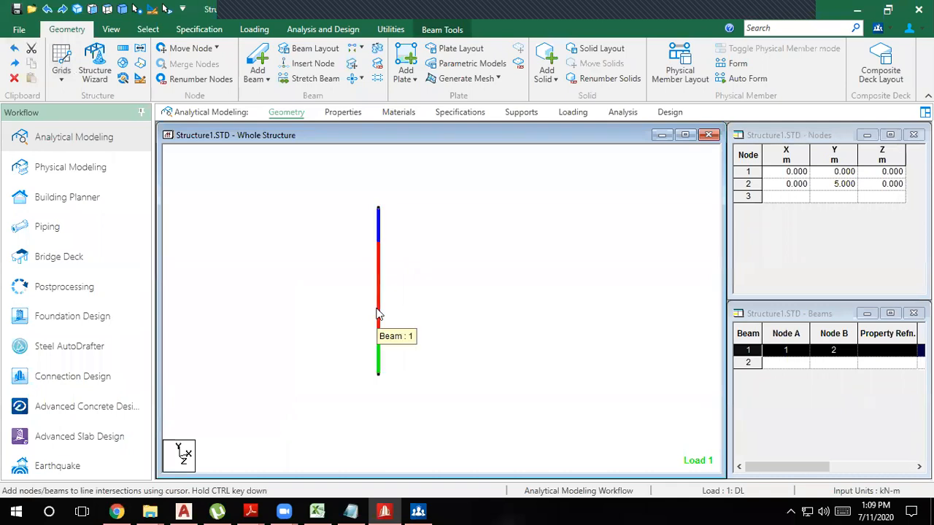
pyautogui.click(122, 49)
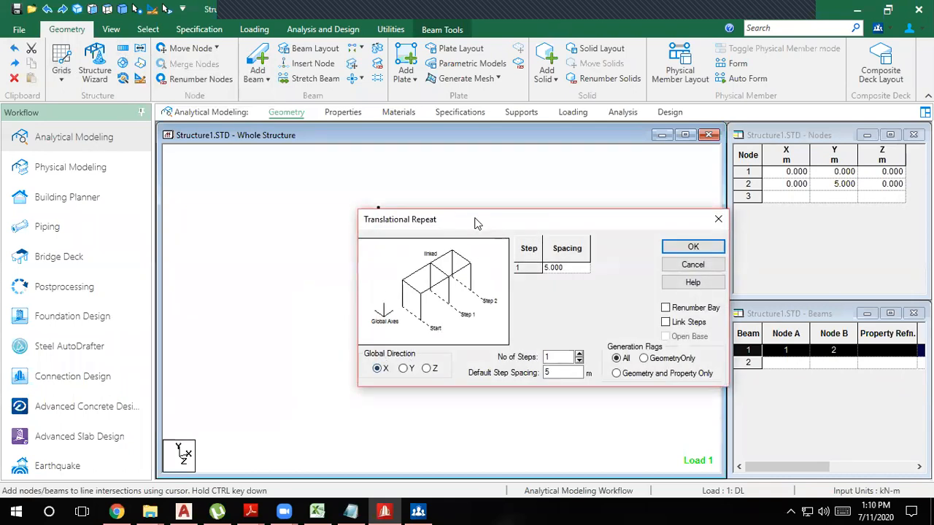
pyautogui.moveTo(469, 218); pyautogui.dragTo(492, 61)
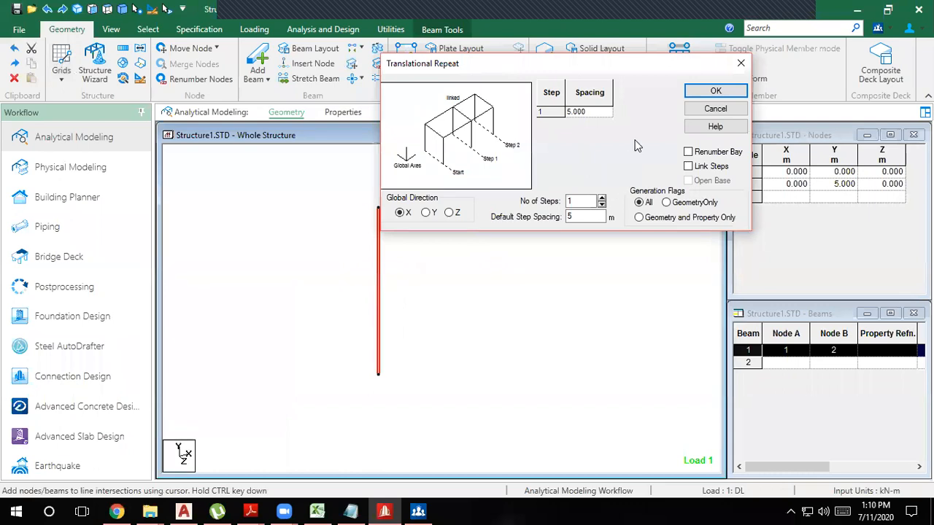
pyautogui.moveTo(617, 67); pyautogui.dragTo(684, 43)
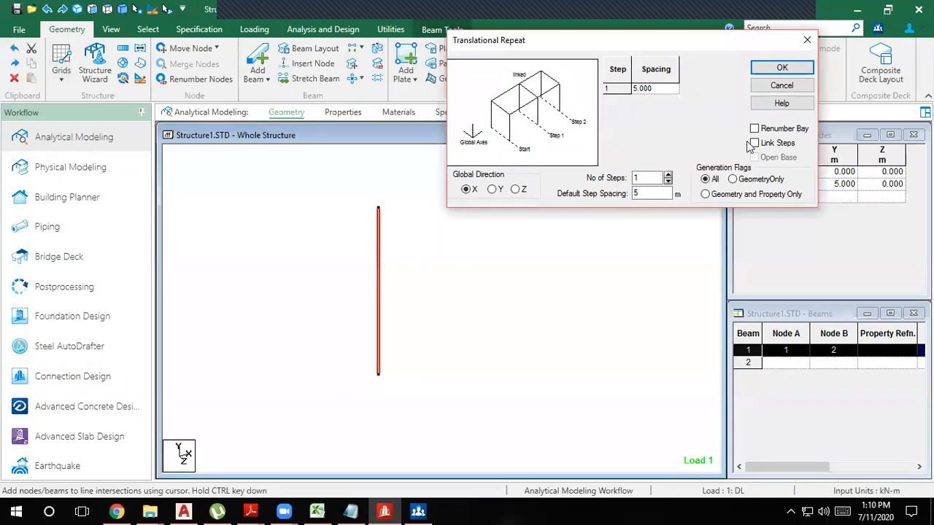
pyautogui.click(755, 144)
pyautogui.click(779, 68)
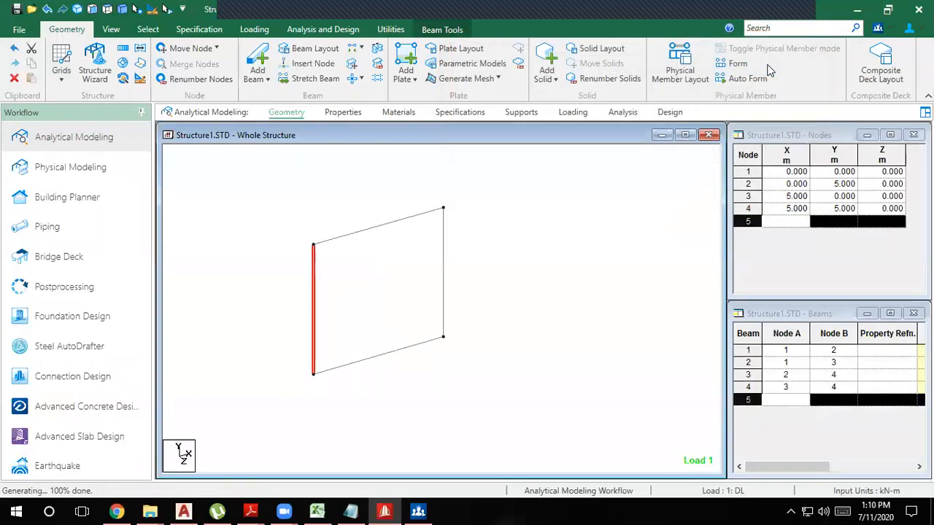
pyautogui.click(381, 361)
pyautogui.click(377, 227)
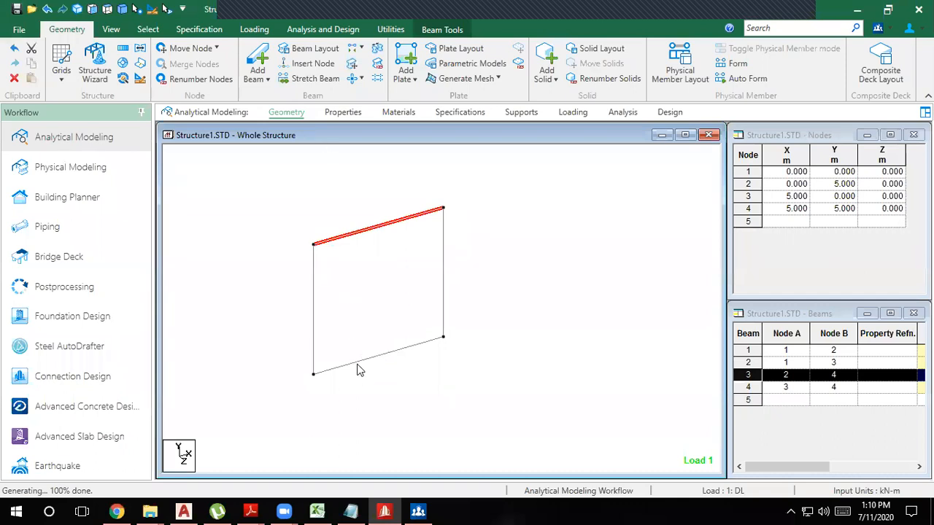
pyautogui.keyDown('ctrl'); pyautogui.click(358, 372); pyautogui.keyUp('ctrl')
pyautogui.click(514, 333)
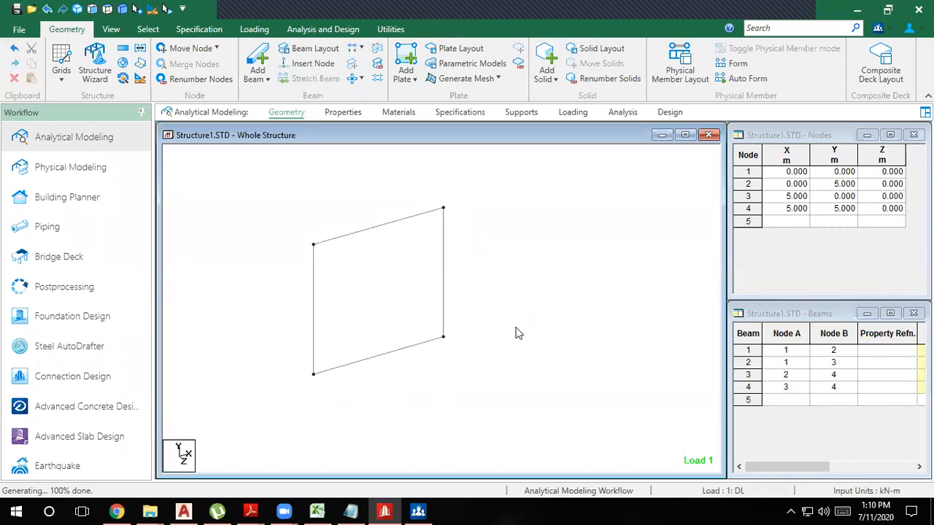
# - With the beam grid displayed, repeat the whole four-beam frame once along Z at 5 m spacing with Link Steps enabled
pyautogui.scroll(-1, 510, 356)
pyautogui.moveTo(484, 408); pyautogui.dragTo(231, 165)
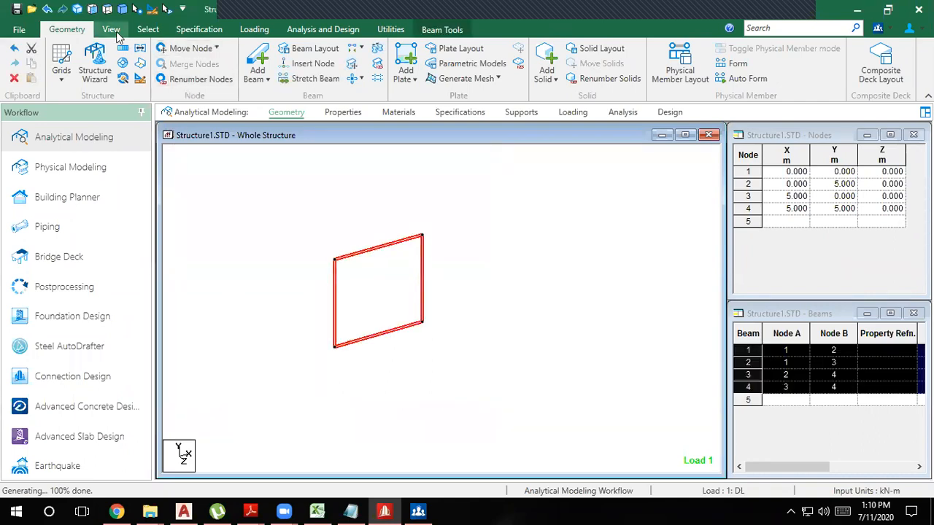
pyautogui.click(61, 71)
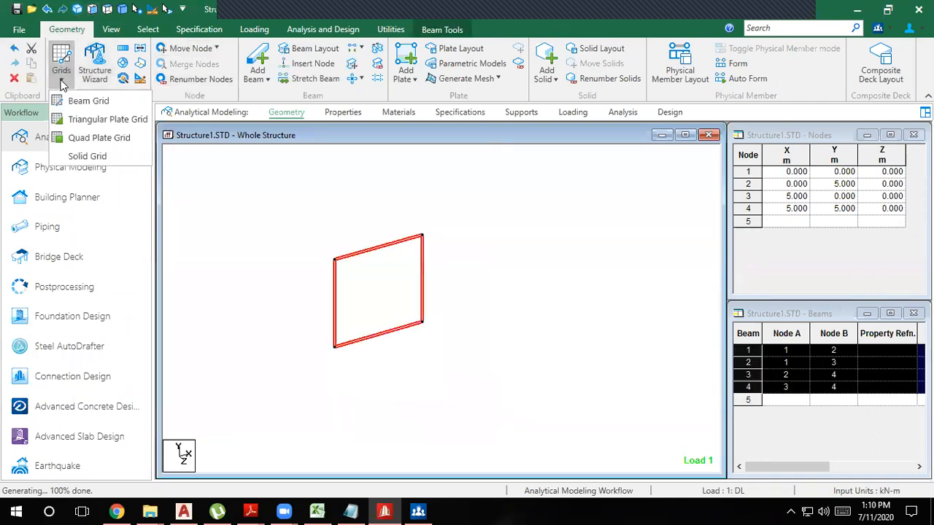
pyautogui.click(69, 90)
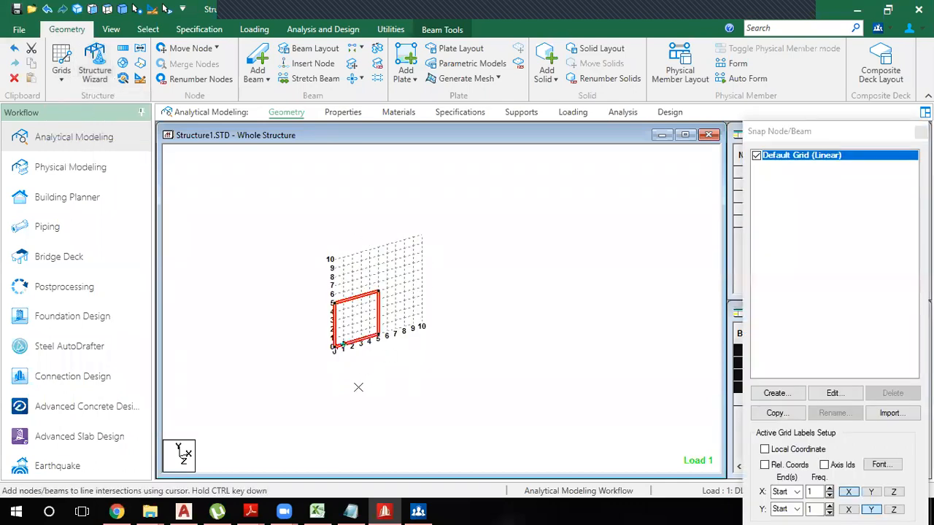
pyautogui.scroll(2, 358, 387)
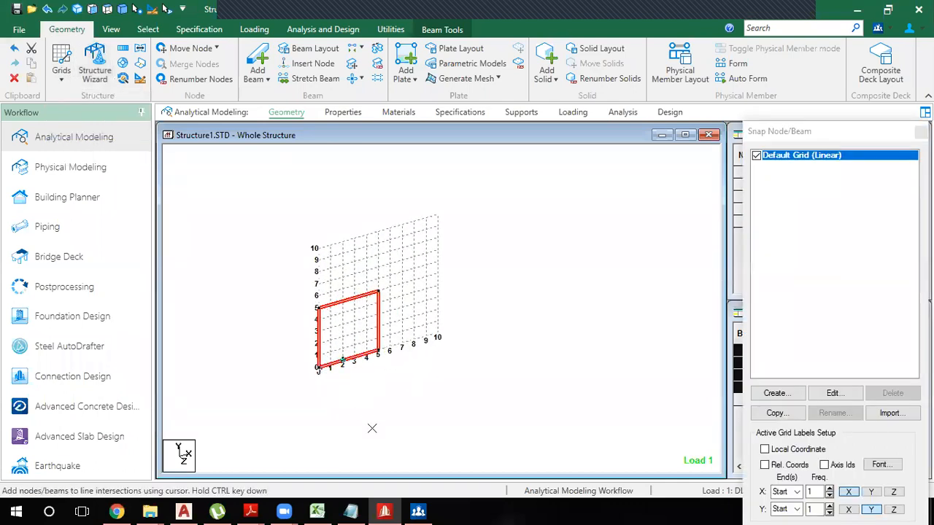
pyautogui.click(123, 48)
pyautogui.moveTo(455, 232); pyautogui.dragTo(525, 112)
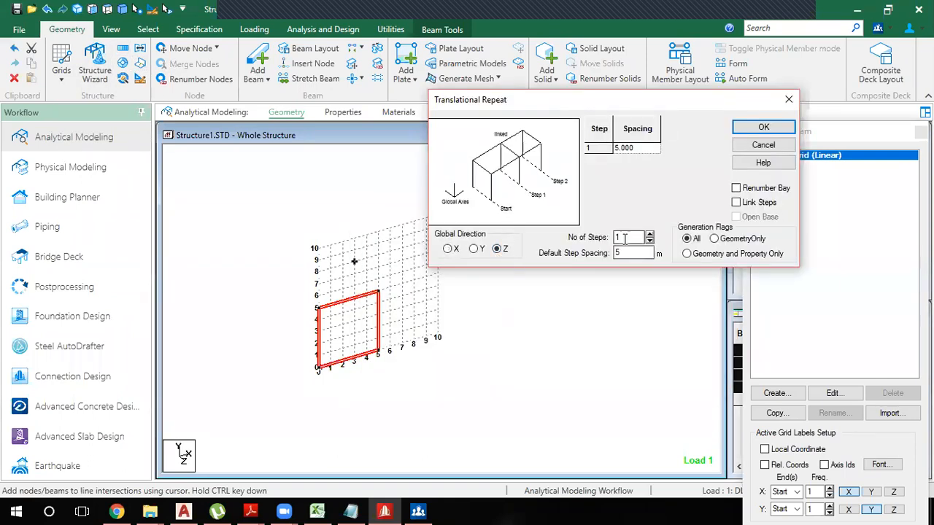
pyautogui.doubleClick(626, 255)
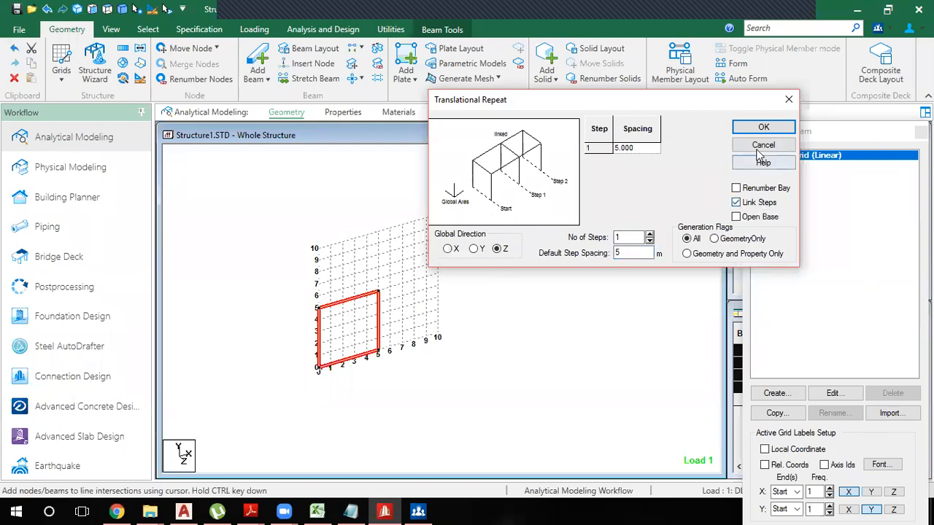
pyautogui.click(763, 128)
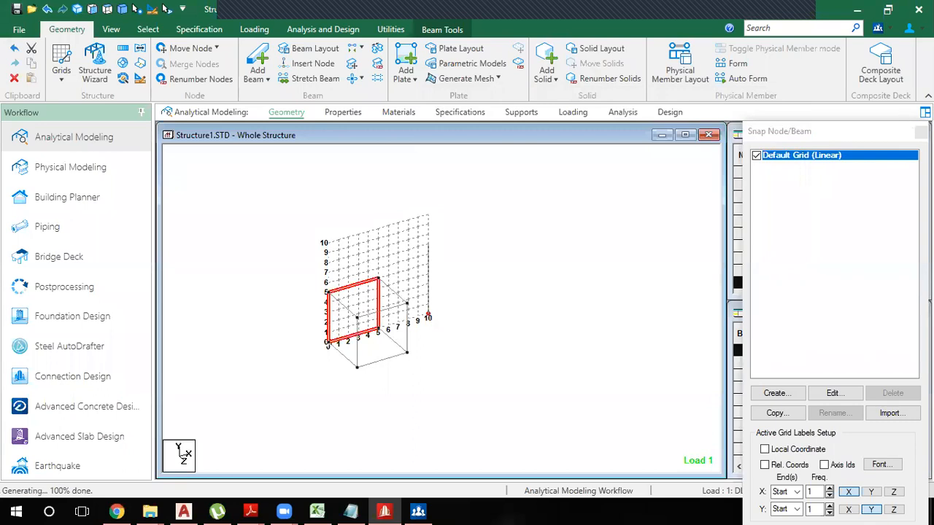
# - Close the beam grid, inspect the box frame, and undo the Z-direction repeat
pyautogui.click(921, 132)
pyautogui.click(502, 335)
pyautogui.scroll(3, 502, 336)
pyautogui.scroll(-3, 502, 332)
pyautogui.hotkey('ctrl', 'z')
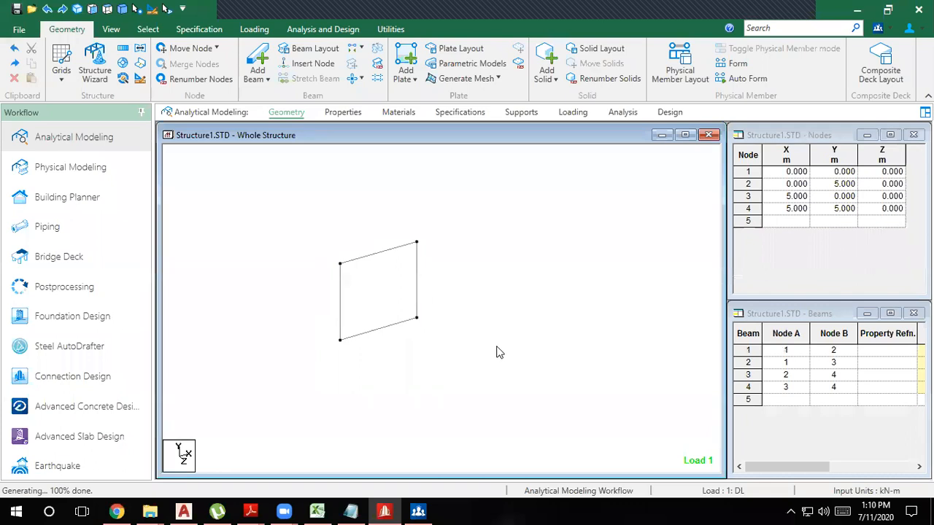
# - Select the square frame again and generate one linked Translational Repeat step along Z, 5 m away
pyautogui.moveTo(433, 383); pyautogui.dragTo(219, 195)
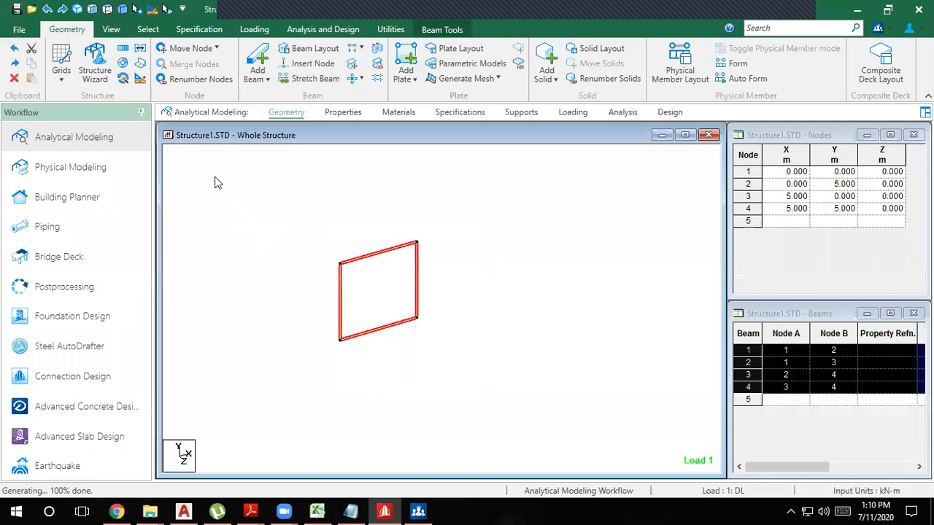
pyautogui.click(124, 48)
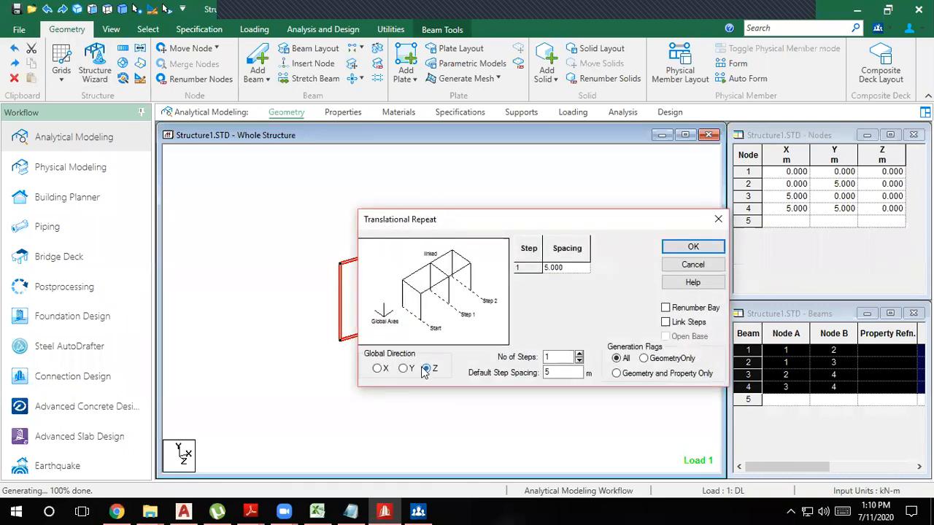
pyautogui.moveTo(559, 220); pyautogui.dragTo(547, 90)
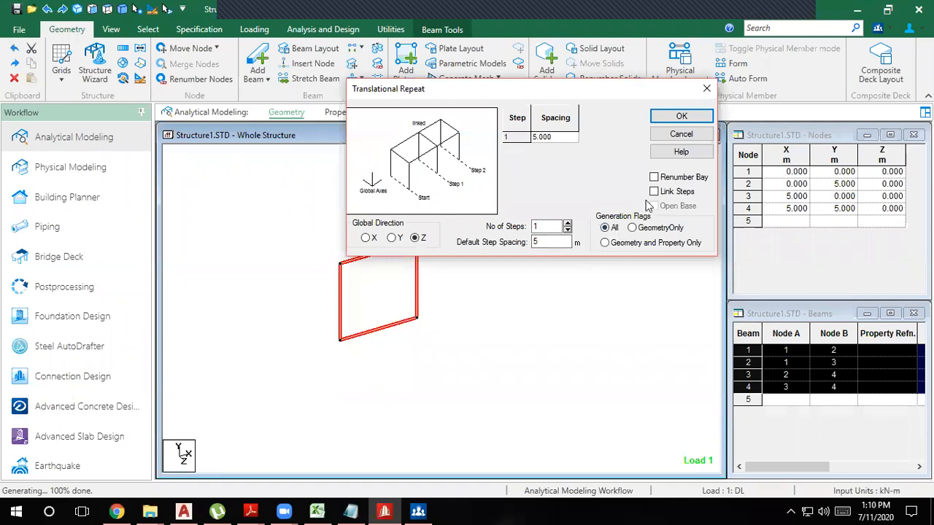
pyautogui.click(654, 192)
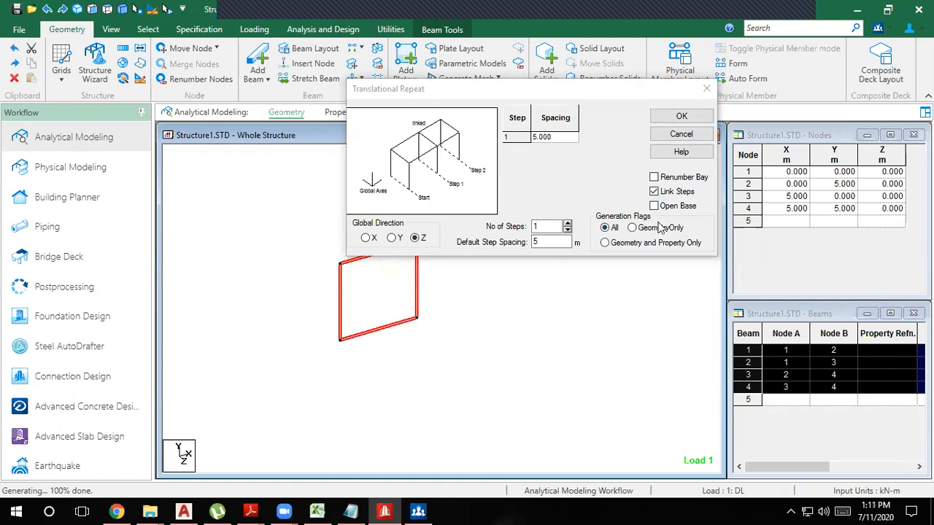
pyautogui.click(673, 121)
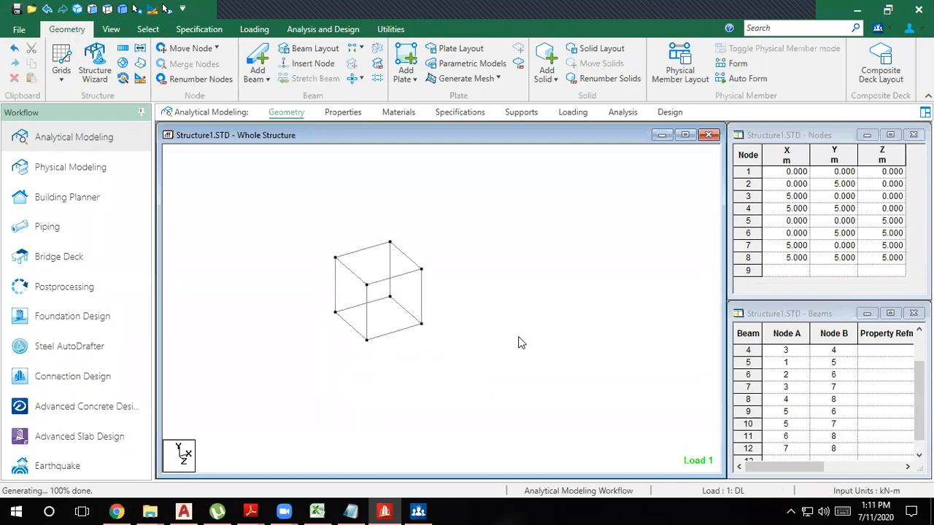
# - Undo both the Z-direction and X-direction repeats so only the original vertical beam remains
pyautogui.hotkey('ctrl', 'z')
pyautogui.hotkey('ctrl', 'z')
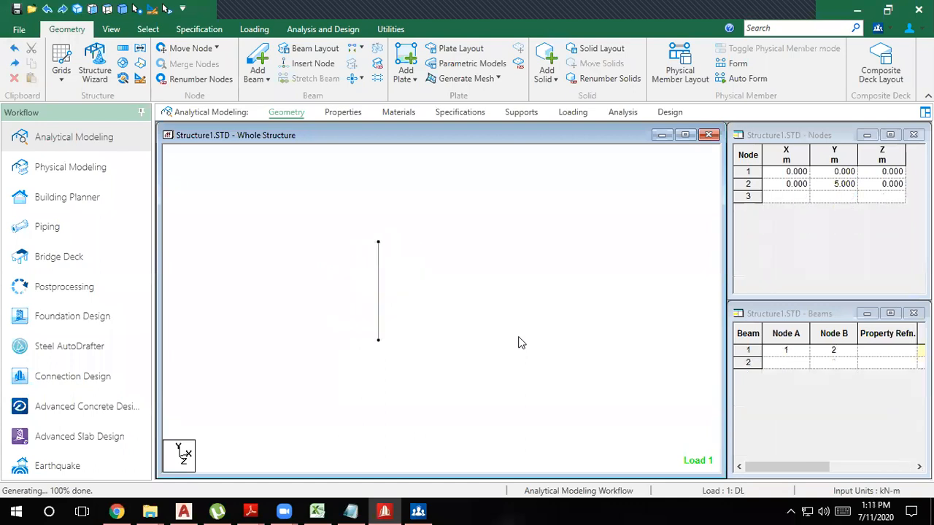
pyautogui.scroll(-5, 355, 310)
pyautogui.scroll(4, 384, 307)
pyautogui.moveTo(405, 308); pyautogui.dragTo(365, 312, button='middle')
# - Repeat the vertical beam in two linked, open-base steps along X at 5 m spacing, and undo the repeat
pyautogui.click(336, 301)
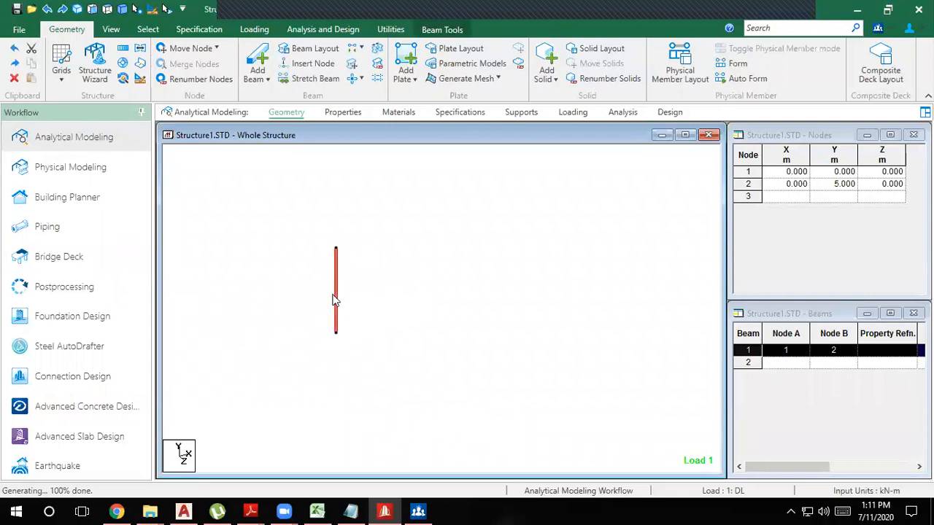
pyautogui.click(123, 48)
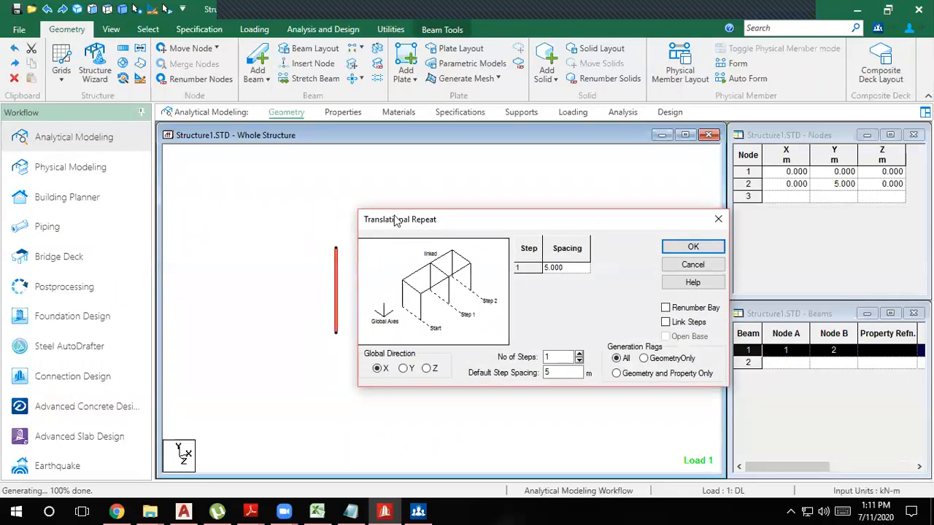
pyautogui.moveTo(395, 220); pyautogui.dragTo(435, 102)
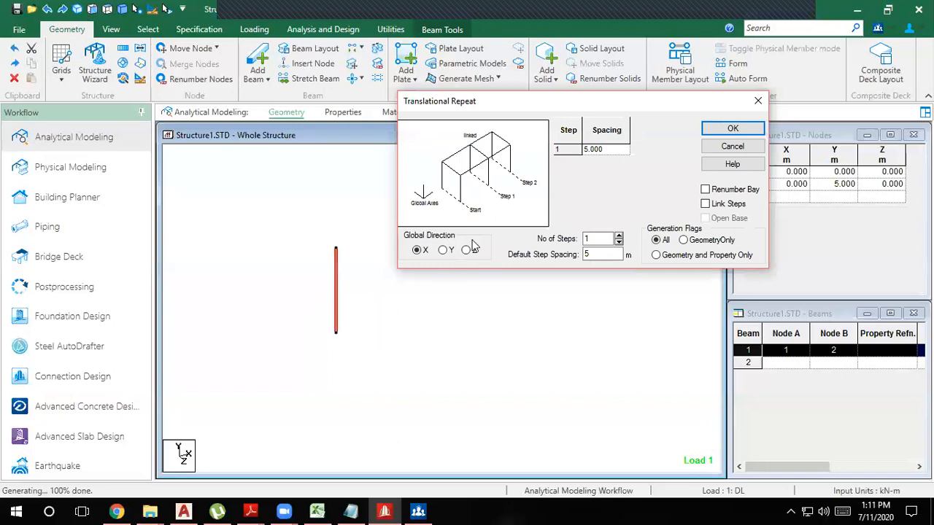
pyautogui.click(619, 238)
pyautogui.click(606, 253)
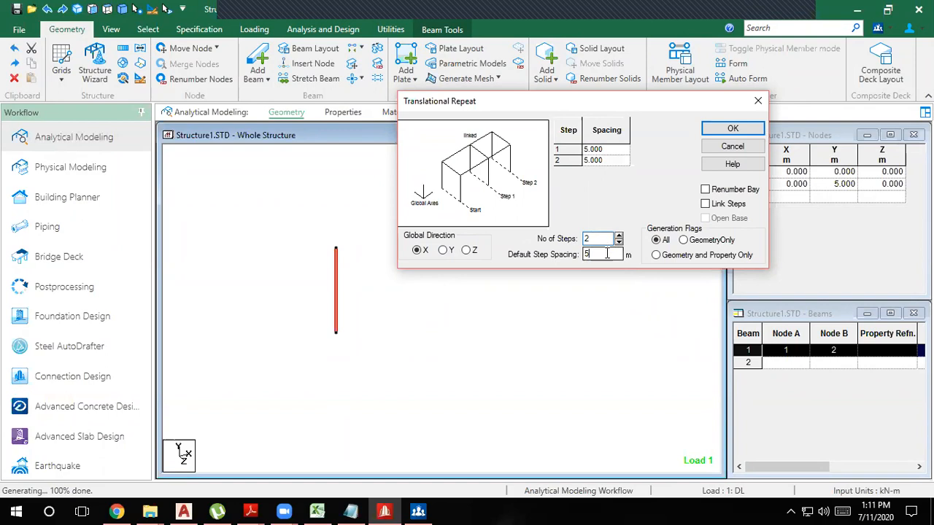
pyautogui.click(705, 205)
pyautogui.click(704, 218)
pyautogui.click(732, 128)
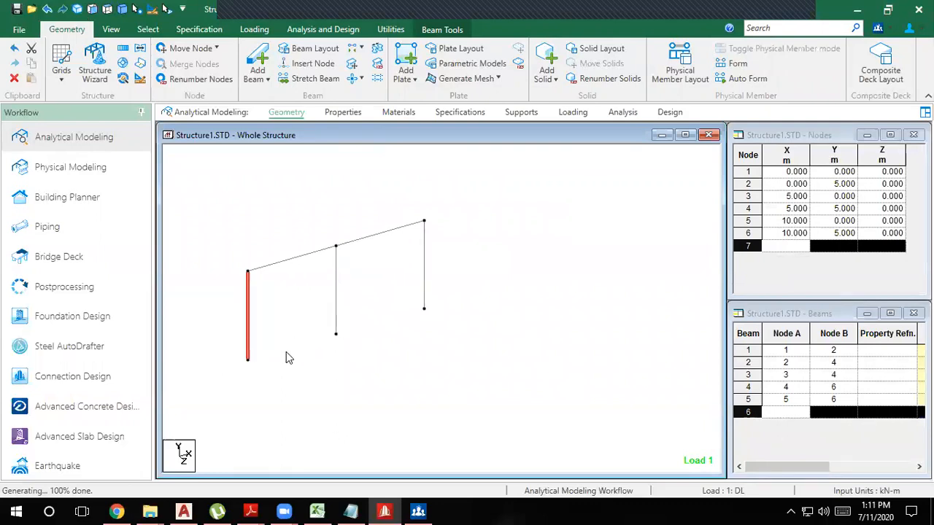
pyautogui.click(344, 364)
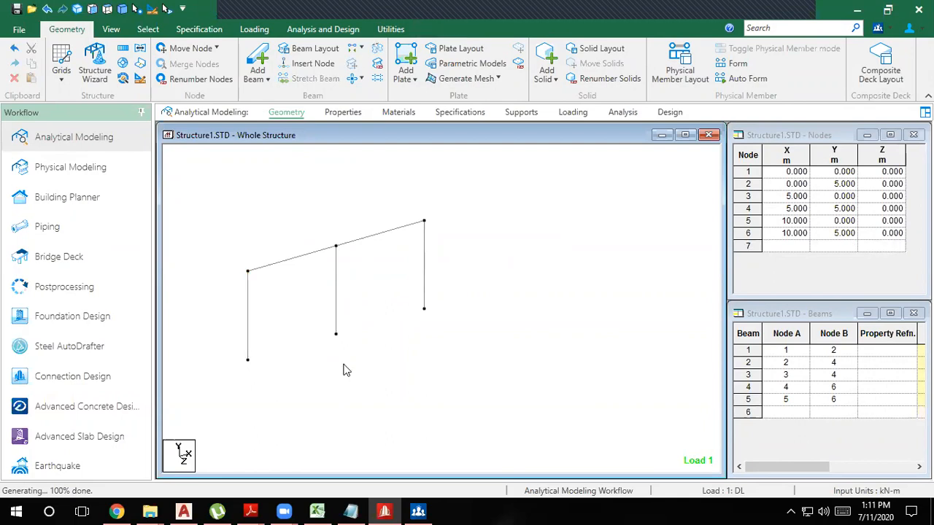
pyautogui.hotkey('ctrl', 'z')
# - Select the vertical beam and generate one Translational Repeat step along X at 5 m with Link Steps and Open Base enabled
pyautogui.moveTo(382, 378); pyautogui.dragTo(269, 134)
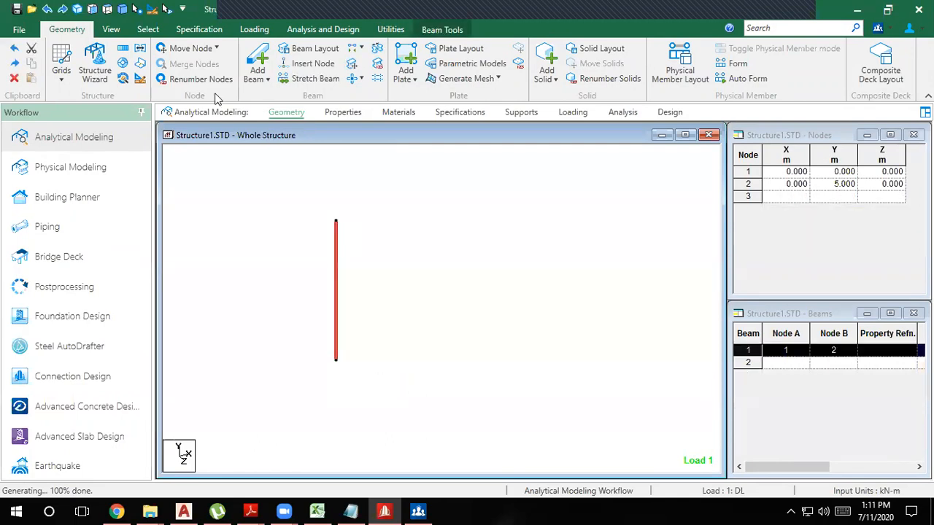
pyautogui.click(123, 50)
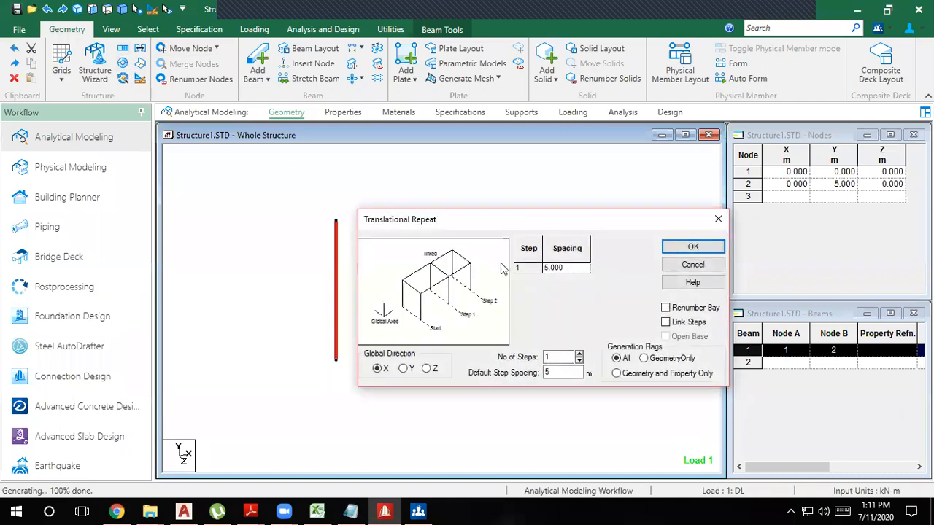
pyautogui.click(665, 322)
pyautogui.click(665, 336)
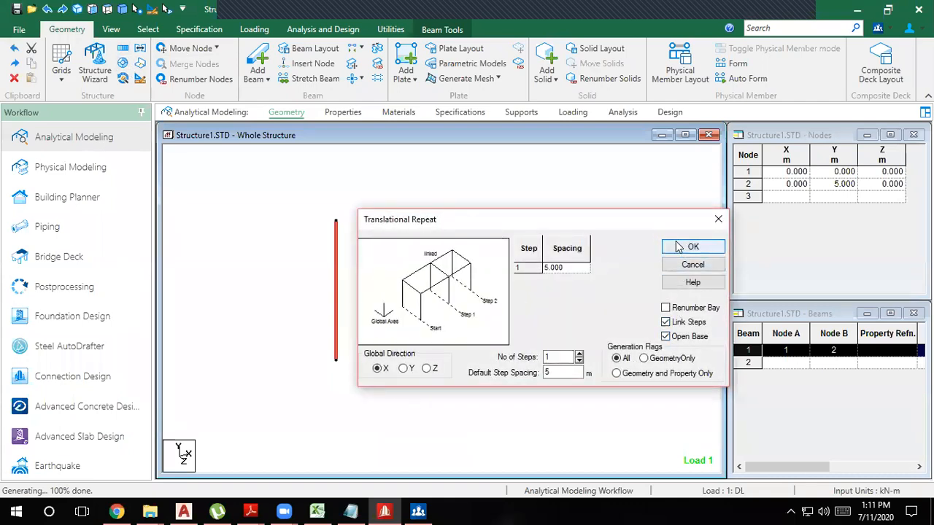
pyautogui.click(679, 248)
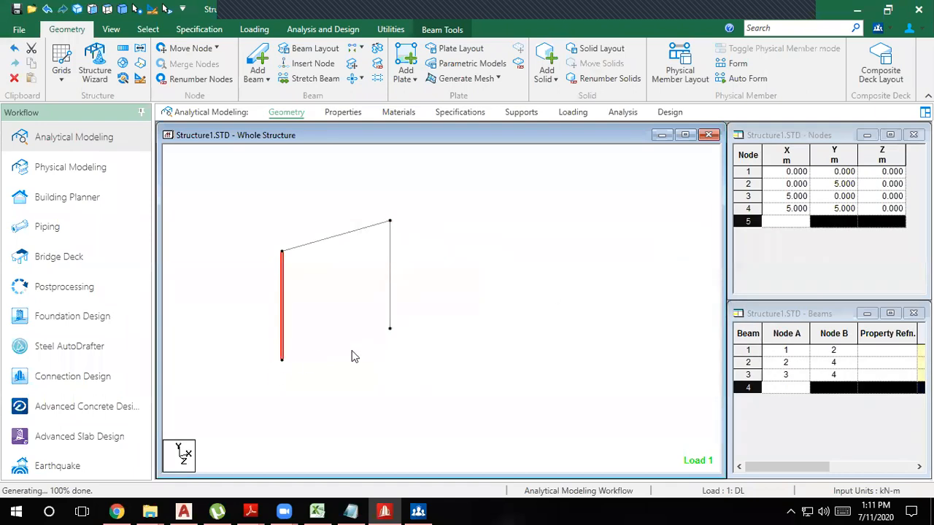
# - Add a beam between the two base nodes to close the bottom of the portal frame
pyautogui.click(257, 58)
pyautogui.click(282, 359)
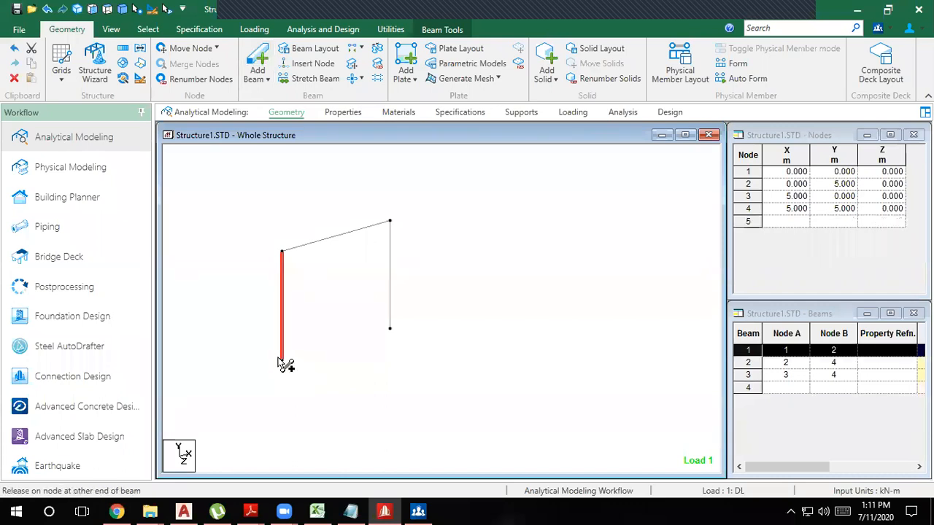
pyautogui.click(390, 329)
pyautogui.press('Escape')
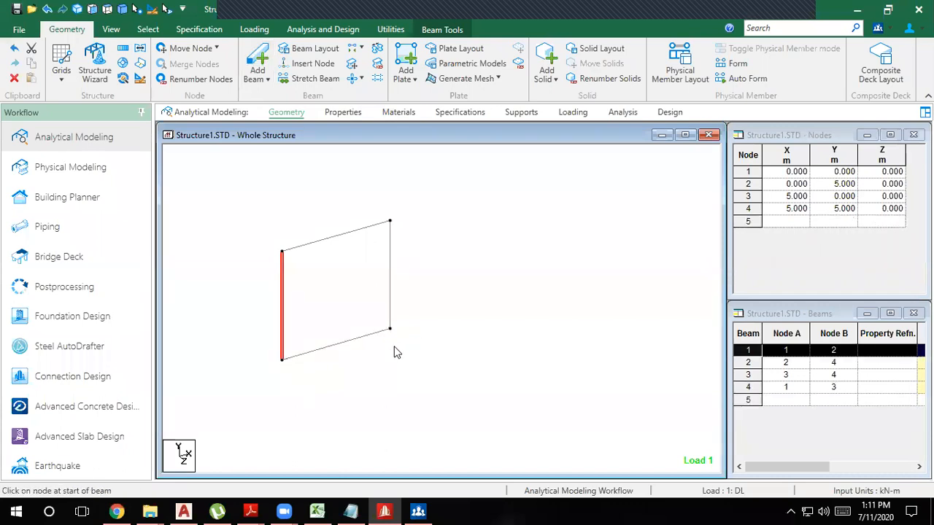
pyautogui.click(334, 356)
pyautogui.scroll(-5, 373, 374)
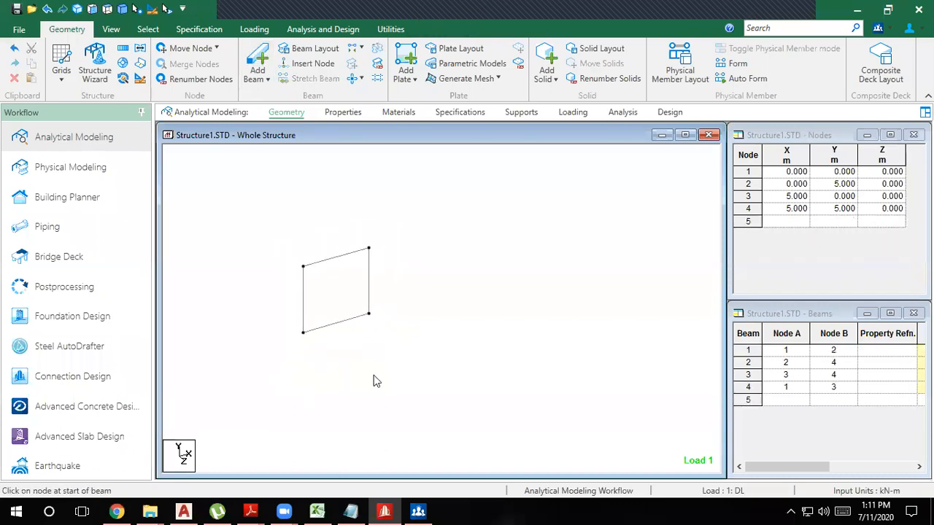
# - Undo the added base beam and the X-direction repeat, keeping only the original vertical beam
pyautogui.click(370, 280)
pyautogui.scroll(3, 401, 309)
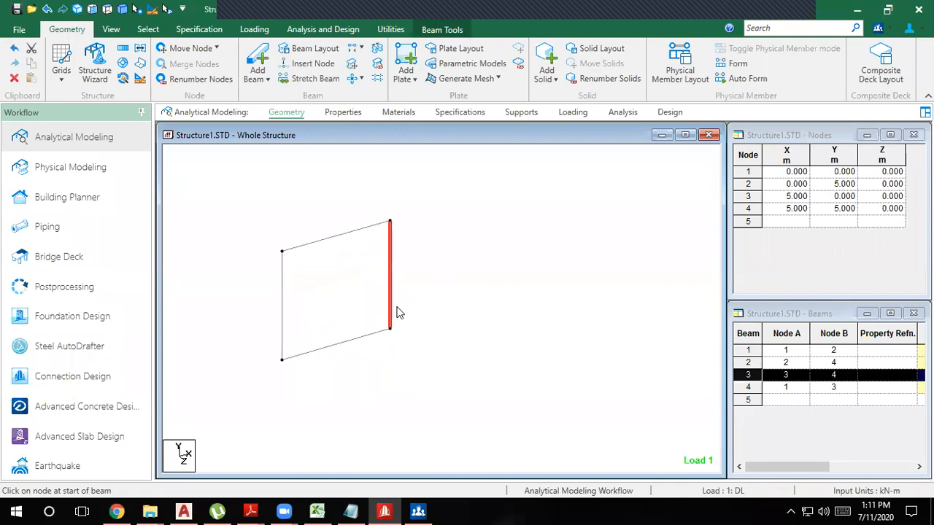
pyautogui.hotkey('ctrl', 'z')
pyautogui.hotkey('ctrl', 'z')
pyautogui.hotkey('ctrl', 'z')
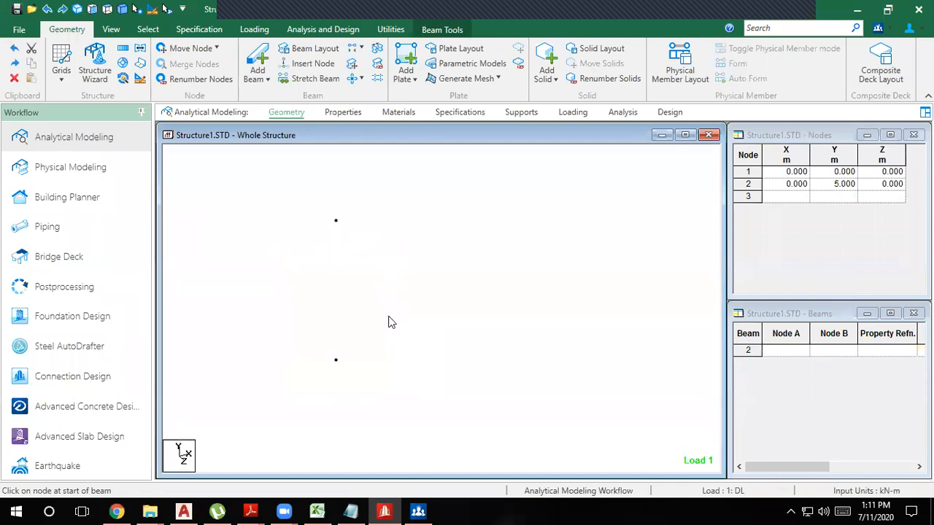
pyautogui.hotkey('ctrl', 'y')
# - Repeat the vertical beam in two linked steps along X at 5 m spacing, with Open Base disabled
pyautogui.click(339, 287)
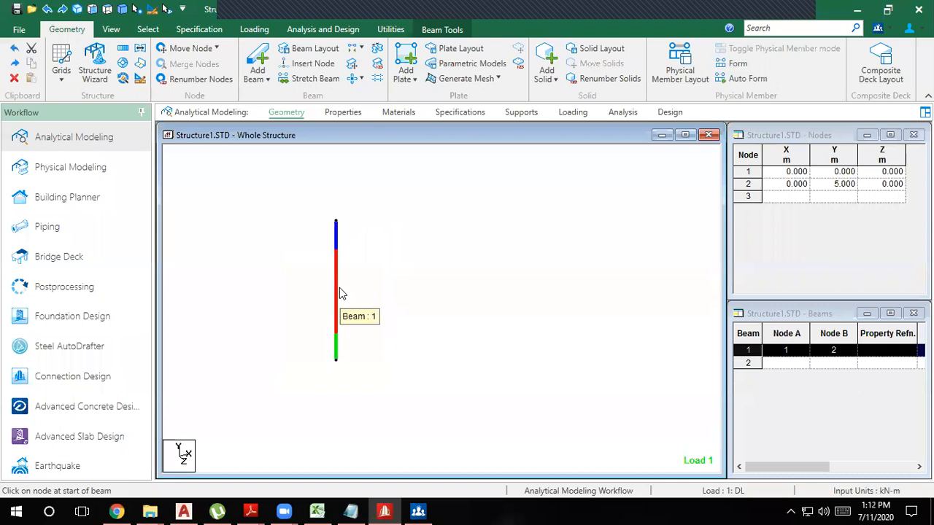
pyautogui.click(123, 48)
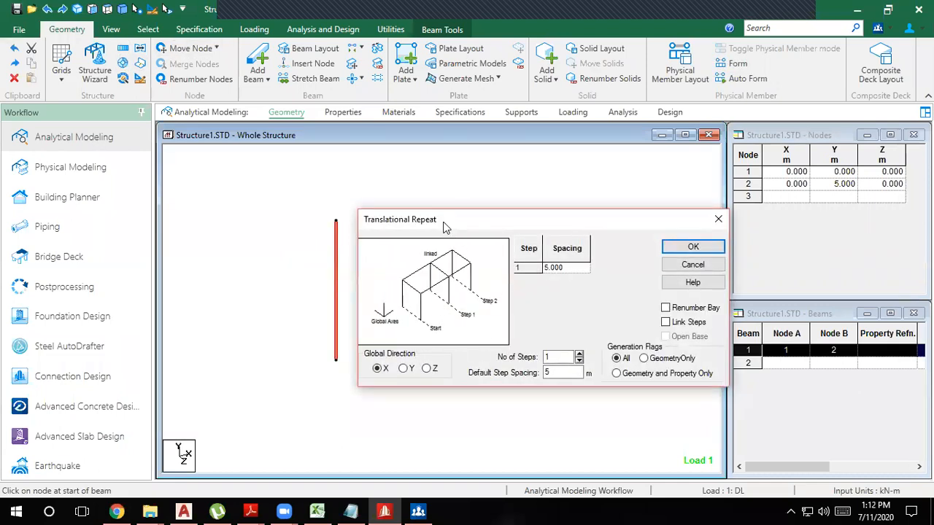
pyautogui.moveTo(443, 227); pyautogui.dragTo(537, 107)
pyautogui.click(672, 233)
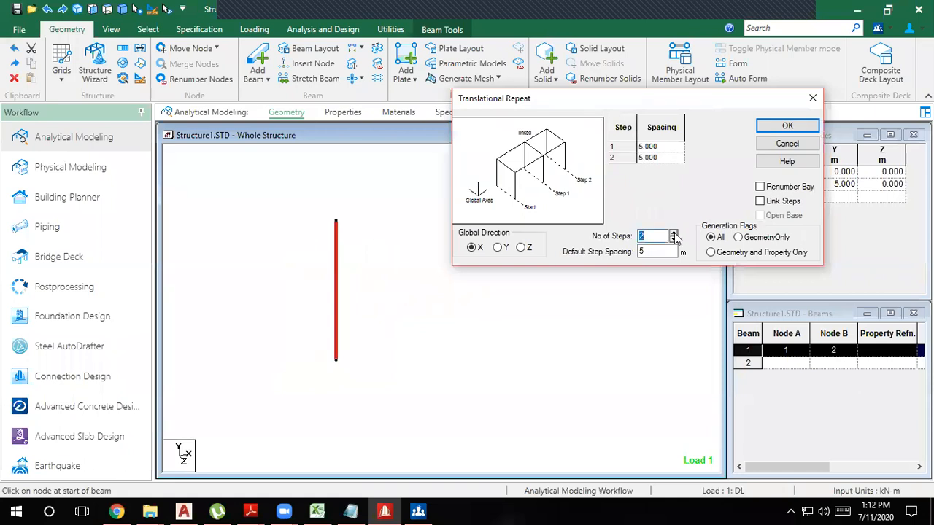
pyautogui.click(760, 202)
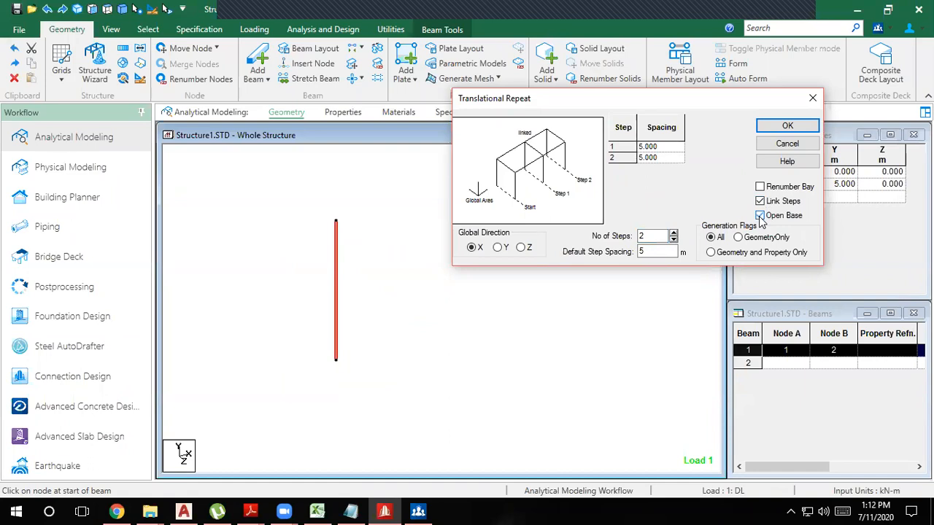
pyautogui.click(780, 130)
pyautogui.click(491, 338)
pyautogui.scroll(-3, 442, 380)
# - Select the whole two-bay frame and repeat it once along Z at 5 m spacing with Link Steps enabled
pyautogui.moveTo(489, 403); pyautogui.dragTo(233, 234)
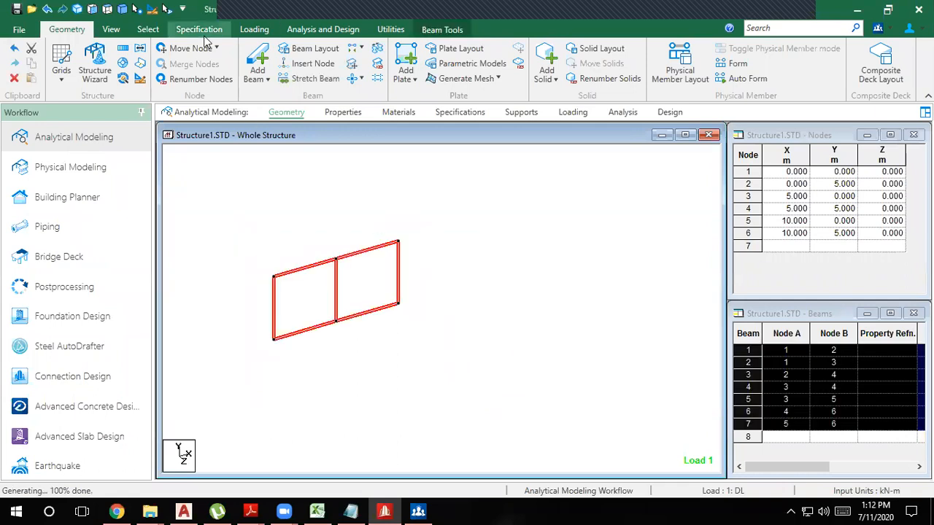
pyautogui.click(123, 46)
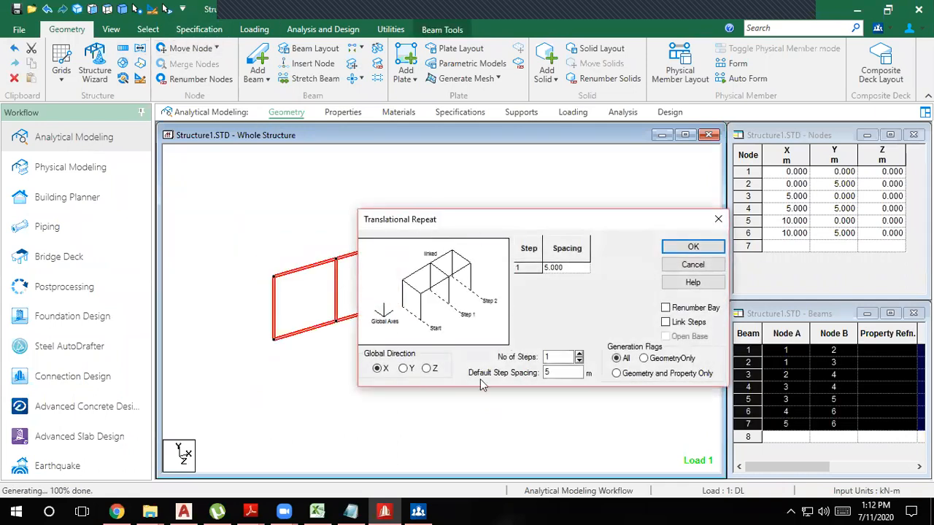
pyautogui.moveTo(455, 223); pyautogui.dragTo(484, 92)
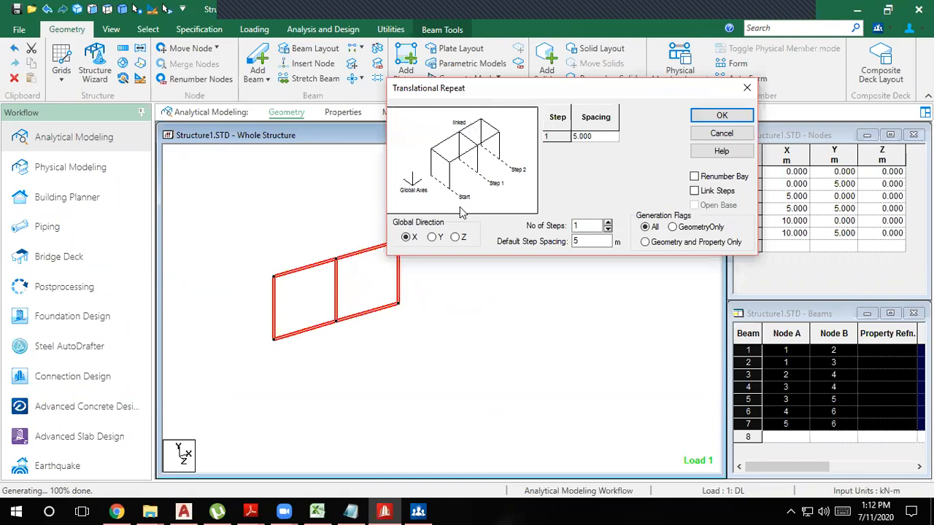
pyautogui.click(455, 239)
pyautogui.click(694, 192)
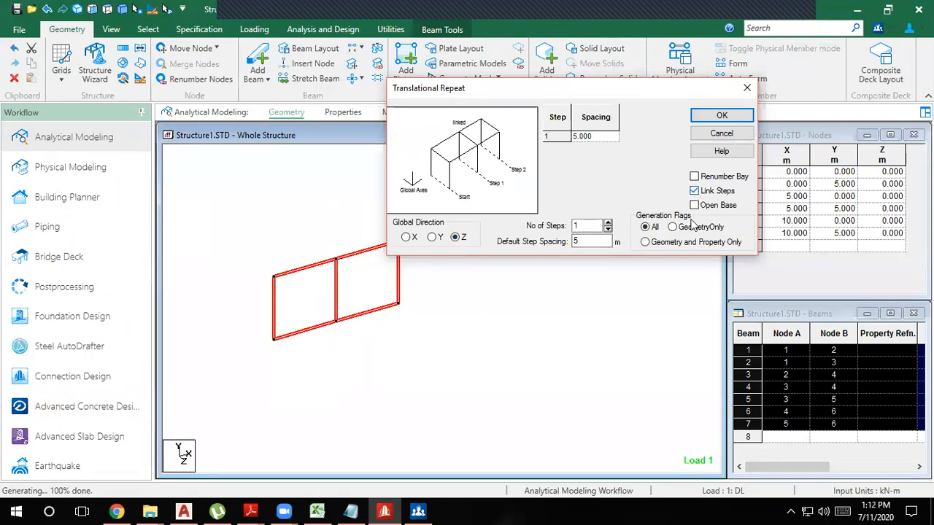
pyautogui.click(722, 116)
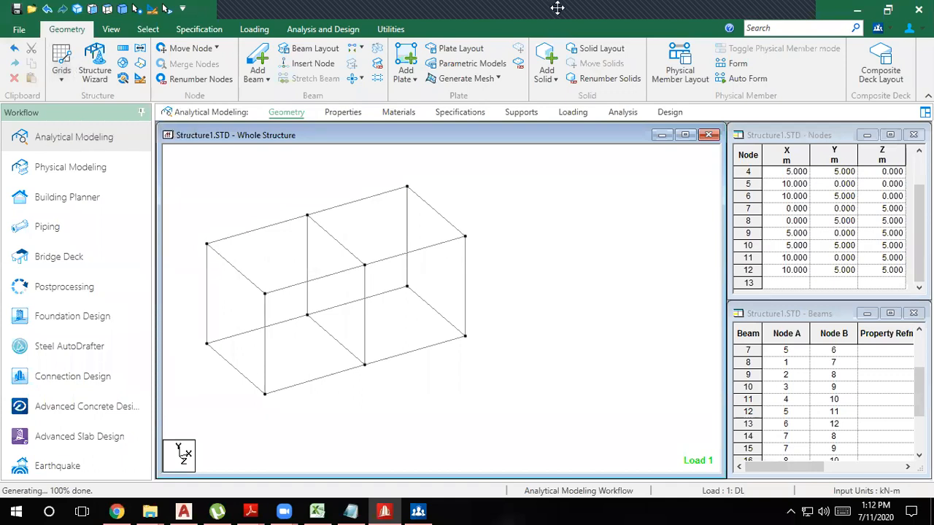
pyautogui.click(785, 25)
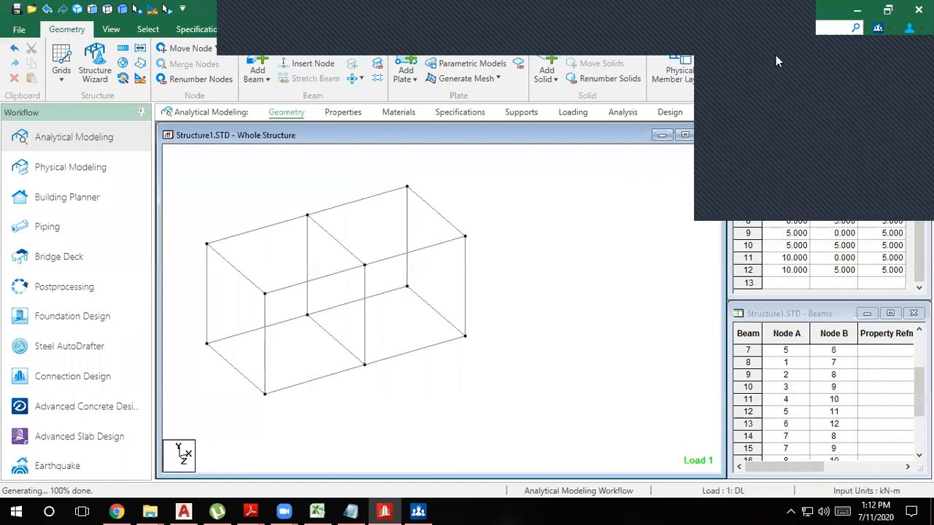
pyautogui.click(776, 56)
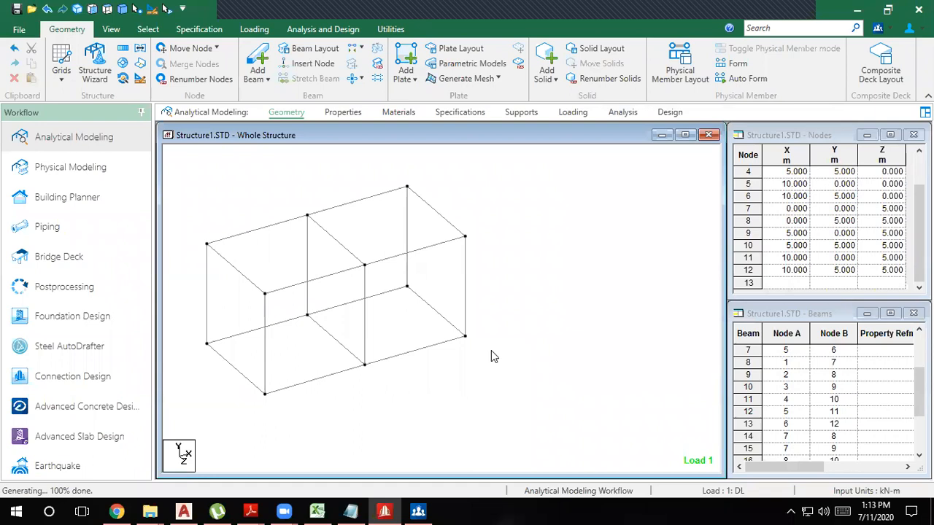
# - Undo the Z-direction repeat of the two-bay frame and the two-step X repeat, keeping only the vertical beam
pyautogui.hotkey('ctrl', 'z')
pyautogui.hotkey('ctrl', 'z')
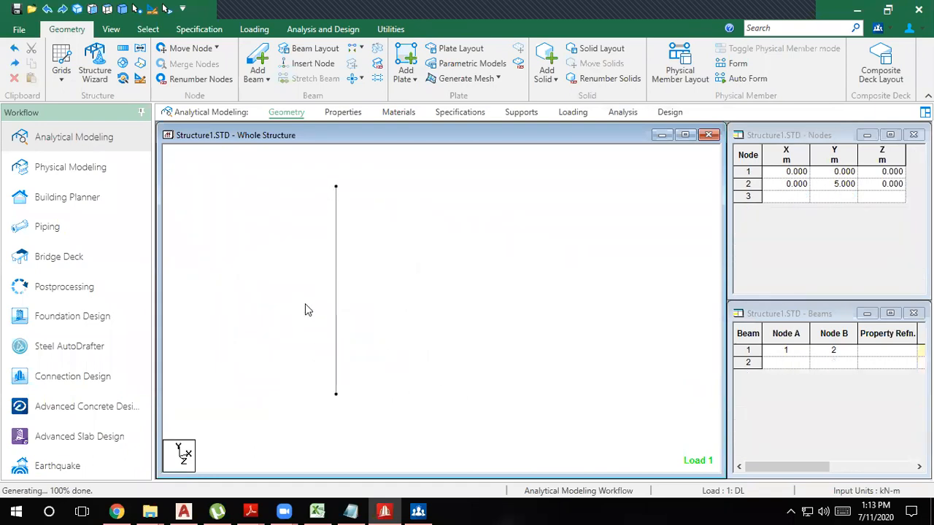
# - Set up a Translational Repeat of the vertical beam with four steps along X at a default spacing of 5 m
pyautogui.click(337, 299)
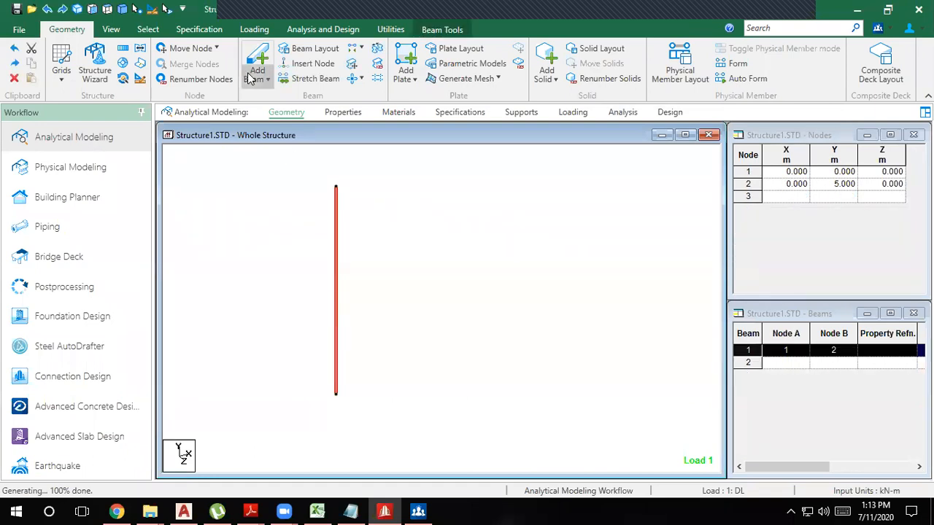
pyautogui.click(110, 30)
pyautogui.click(63, 34)
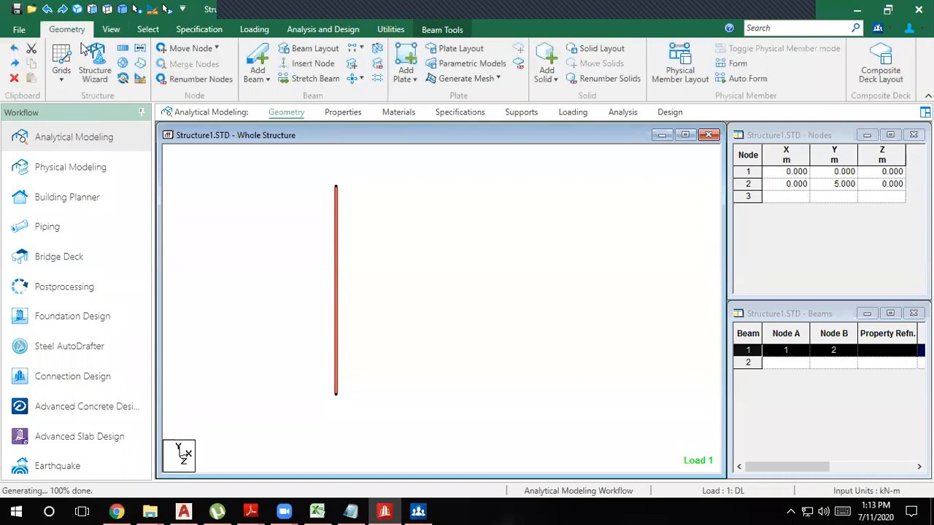
pyautogui.click(121, 51)
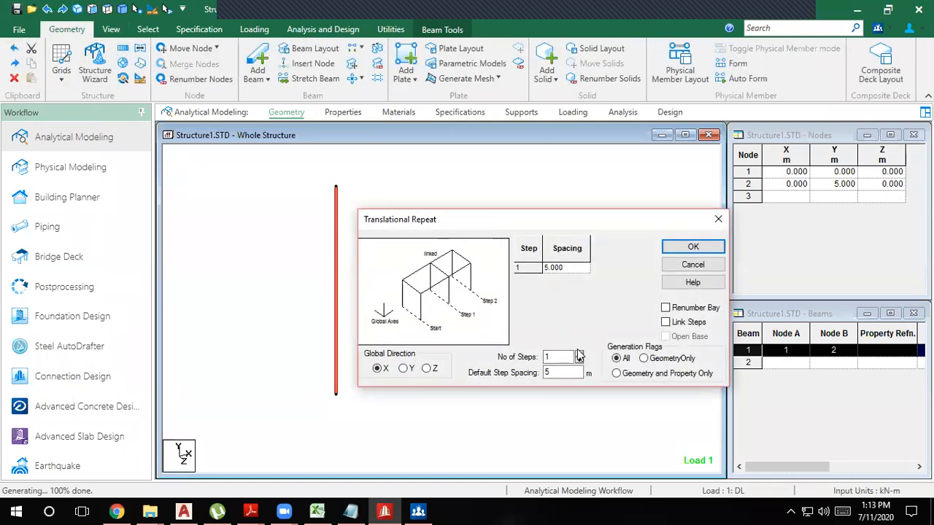
pyautogui.click(579, 354)
pyautogui.click(579, 354)
pyautogui.click(579, 353)
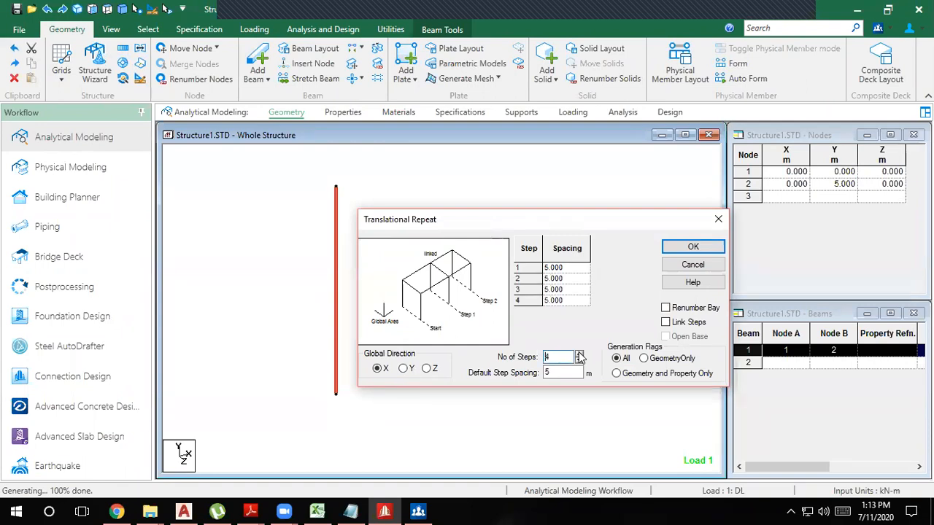
pyautogui.click(548, 372)
pyautogui.doubleClick(546, 373)
pyautogui.moveTo(555, 222); pyautogui.dragTo(647, 163)
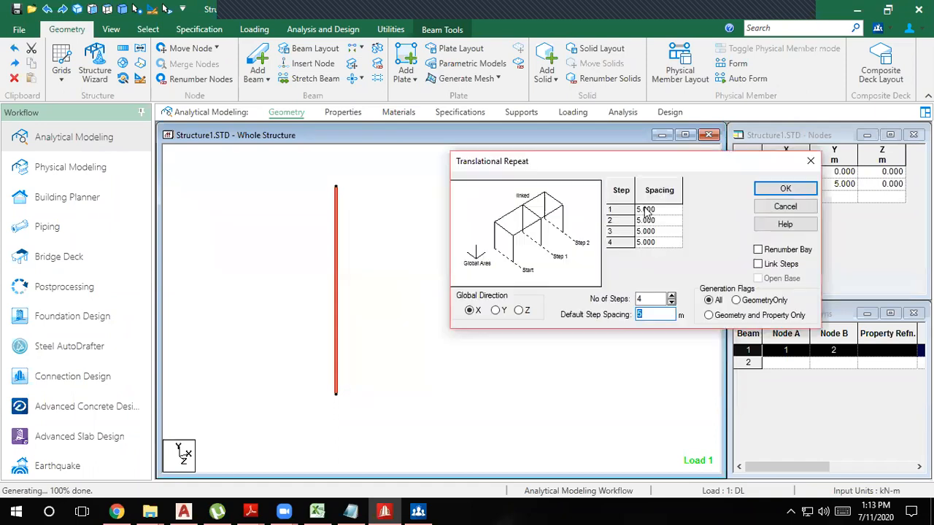
# - Set the spacing of step 2 to 3 m and step 3 to 2 m, enable Link Steps, and generate the repeat
pyautogui.click(661, 223)
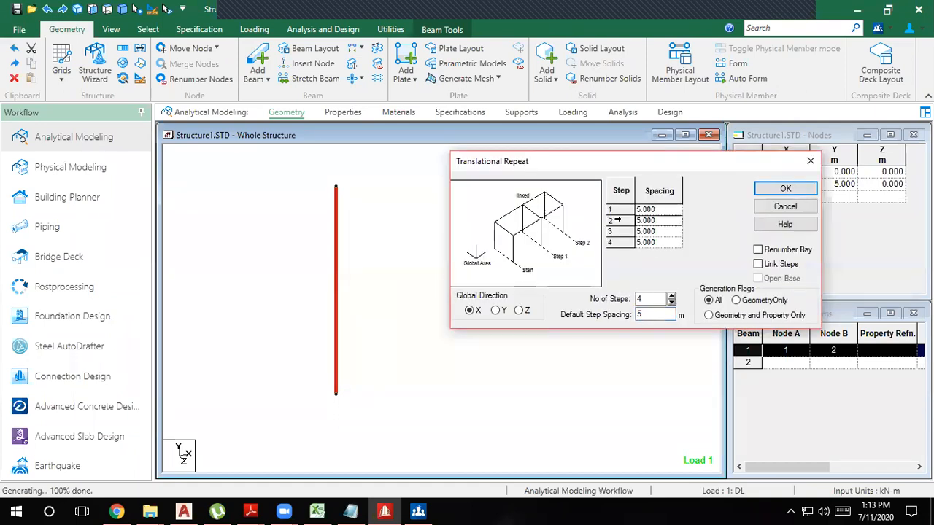
pyautogui.write('3')
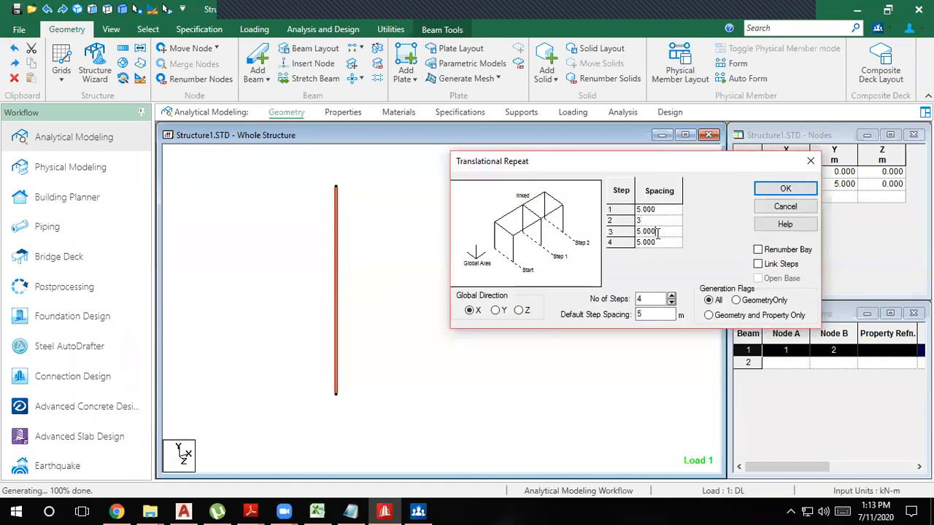
pyautogui.moveTo(658, 234); pyautogui.dragTo(622, 233)
pyautogui.write('2')
pyautogui.click(660, 241)
pyautogui.click(758, 265)
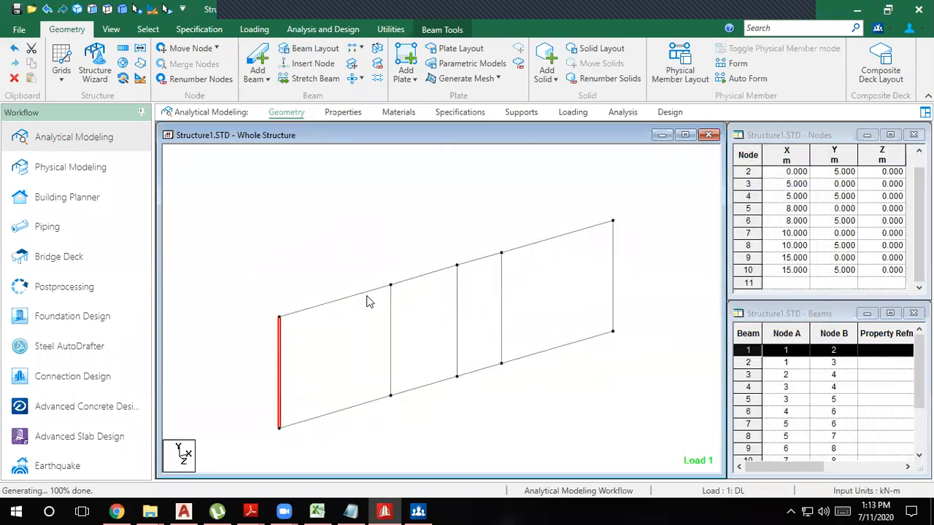
# - Check the lengths of the second, third and fourth top beams of the frame in their beam properties, and clear the selection
pyautogui.doubleClick(427, 275)
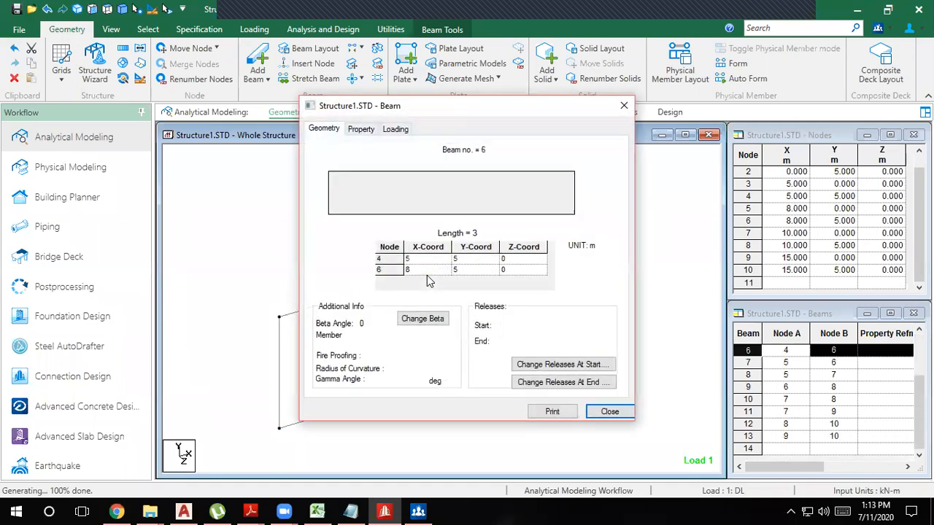
pyautogui.click(623, 105)
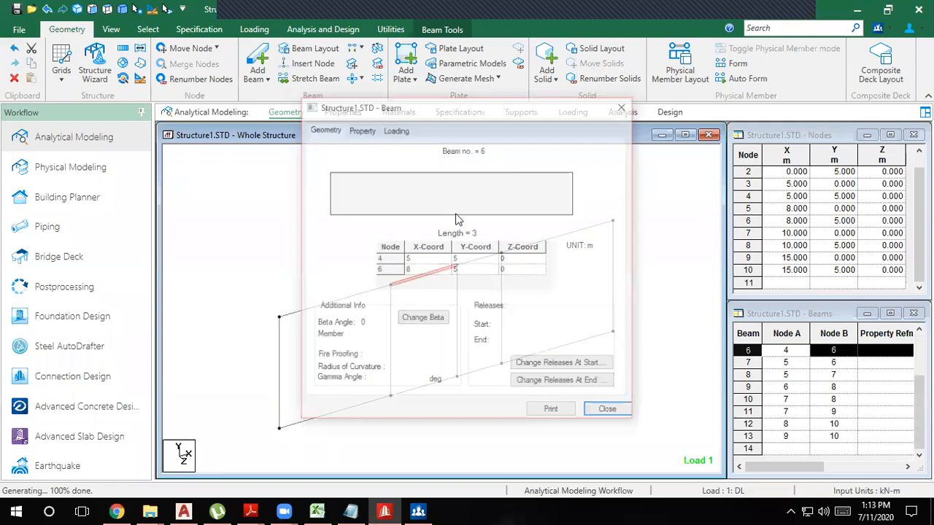
pyautogui.doubleClick(469, 261)
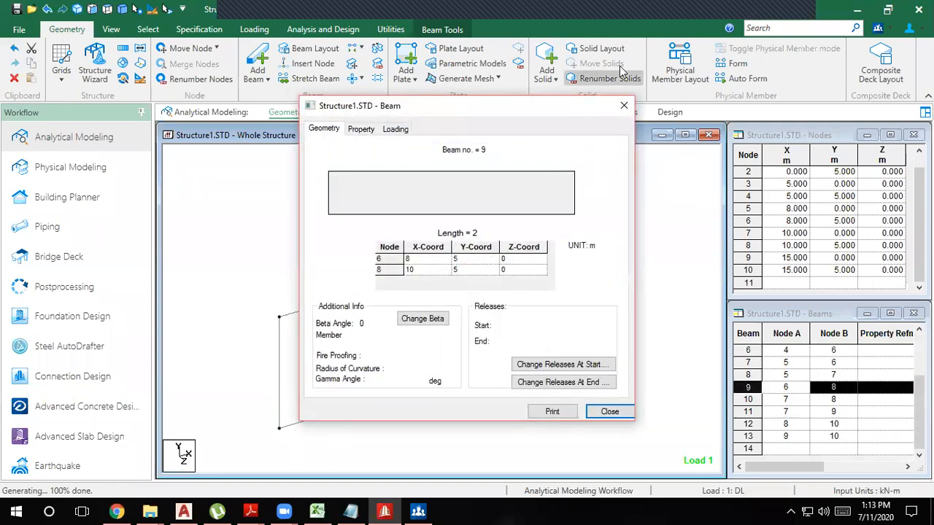
pyautogui.click(620, 104)
pyautogui.doubleClick(558, 236)
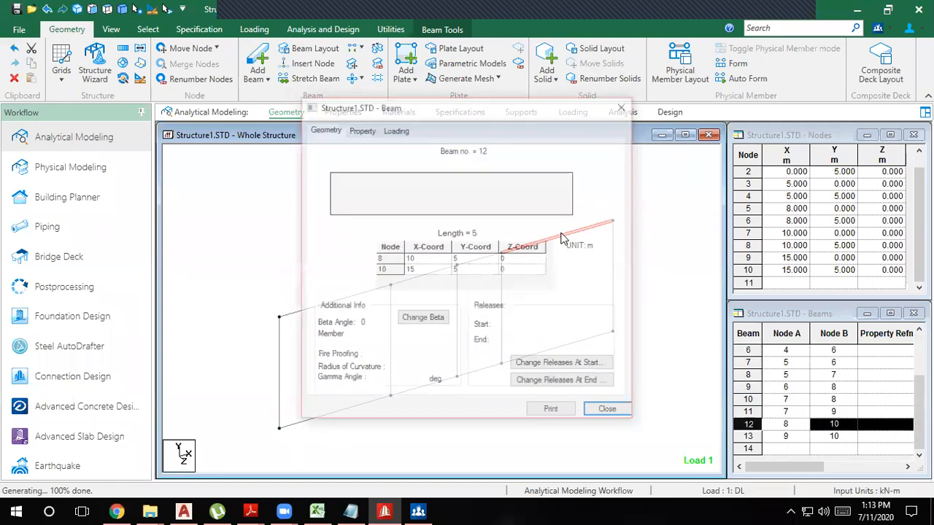
pyautogui.click(624, 105)
pyautogui.scroll(-2, 563, 354)
pyautogui.click(567, 375)
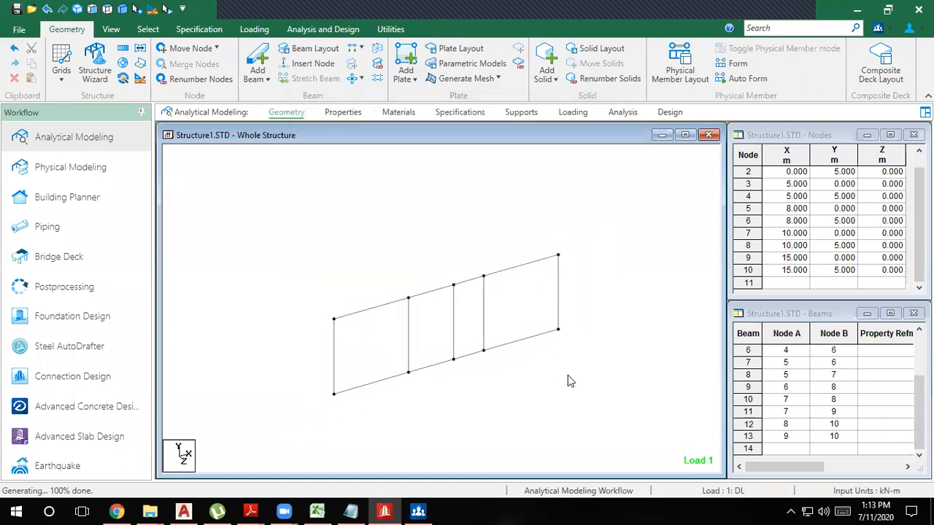
# - Select the whole frame and repeat it once along Z at 5 m spacing with Link Steps enabled
pyautogui.moveTo(620, 461); pyautogui.dragTo(218, 182)
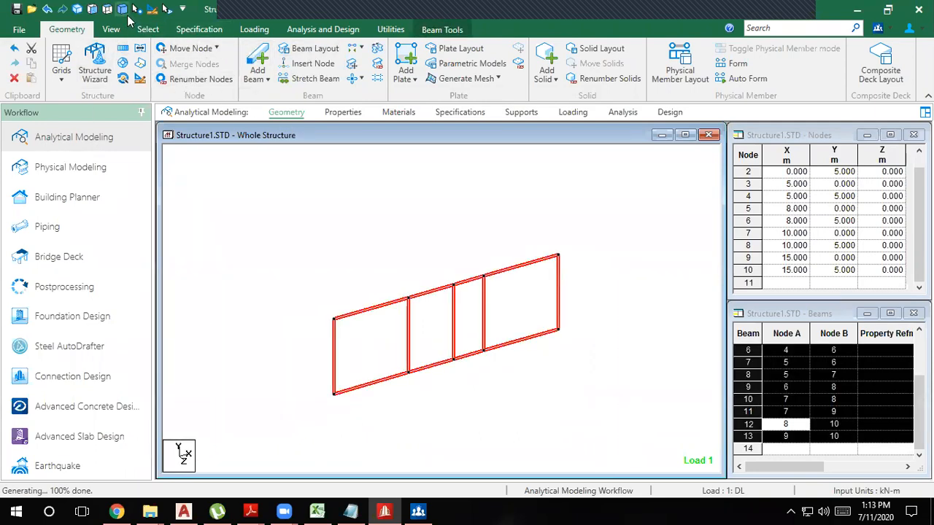
pyautogui.click(126, 45)
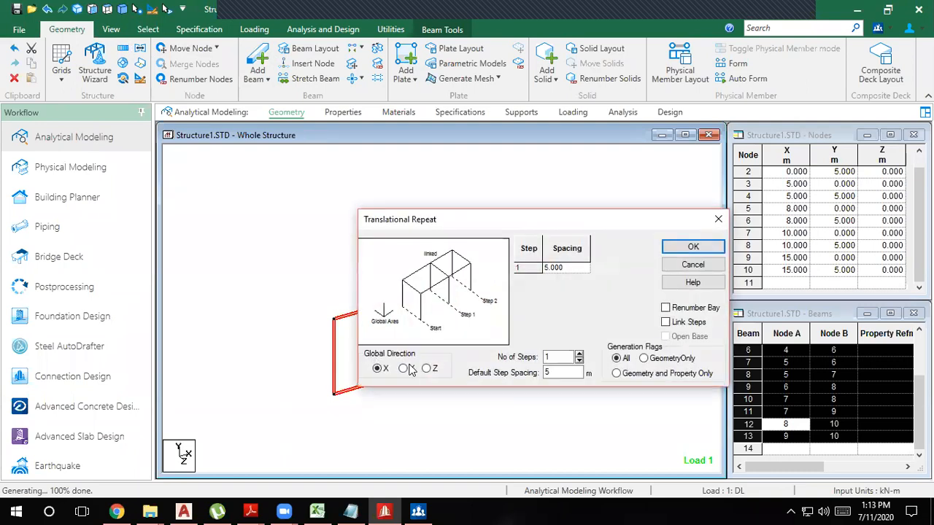
pyautogui.click(433, 370)
pyautogui.click(665, 323)
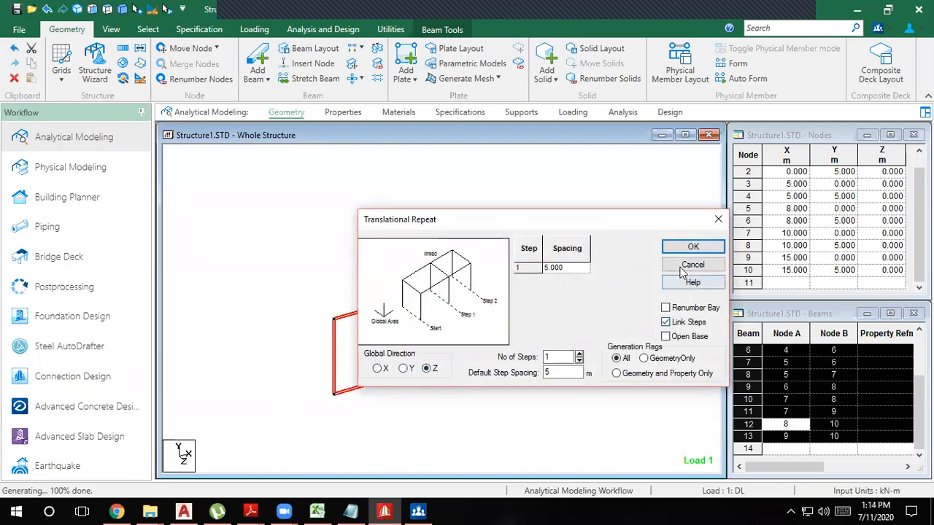
pyautogui.click(689, 246)
pyautogui.click(570, 368)
pyautogui.moveTo(597, 404); pyautogui.dragTo(250, 196)
pyautogui.click(604, 258)
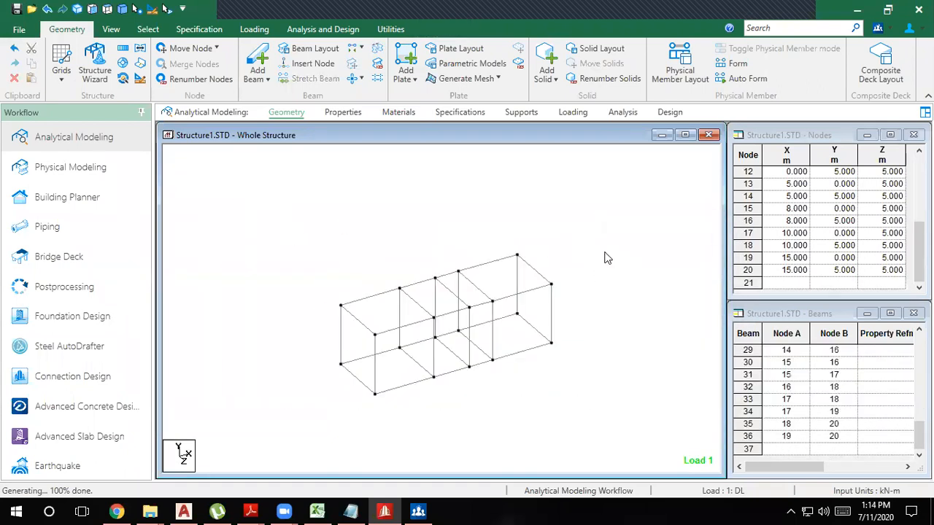
# - Select all beams of the frame's top level, 5 m above the base
pyautogui.click(91, 8)
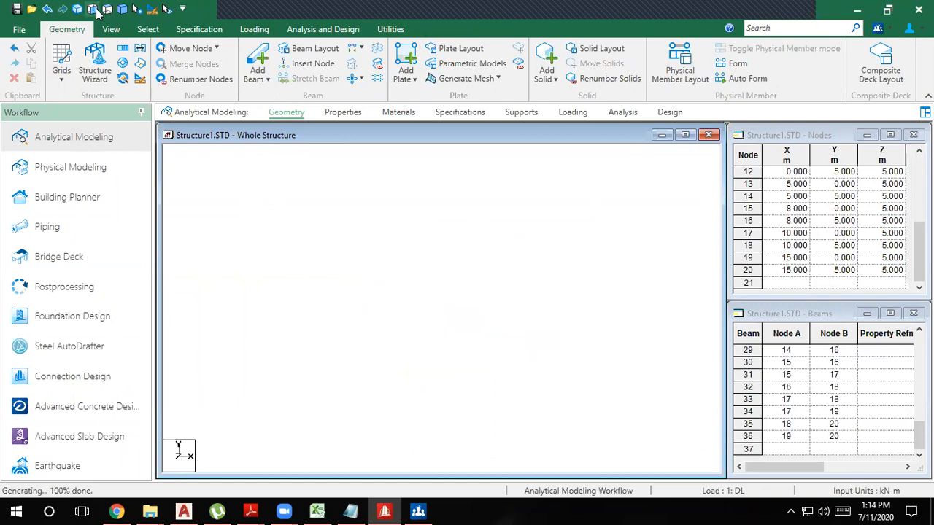
pyautogui.moveTo(301, 258); pyautogui.dragTo(642, 296)
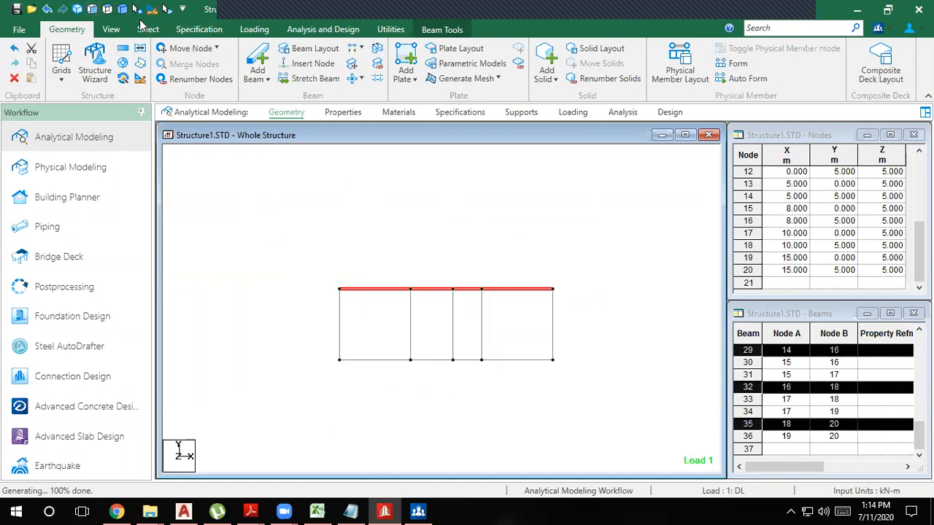
pyautogui.click(110, 9)
pyautogui.click(121, 9)
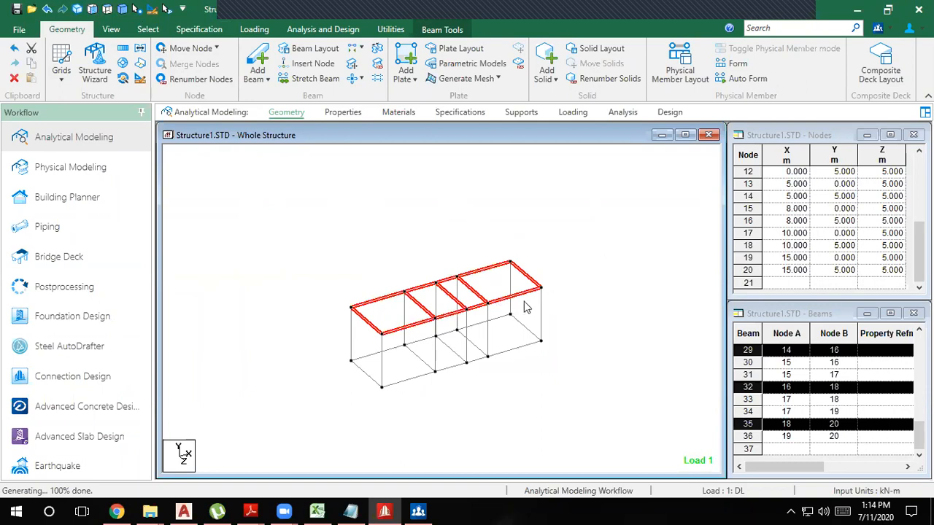
pyautogui.scroll(6, 469, 332)
pyautogui.moveTo(464, 332); pyautogui.dragTo(508, 345, button='middle')
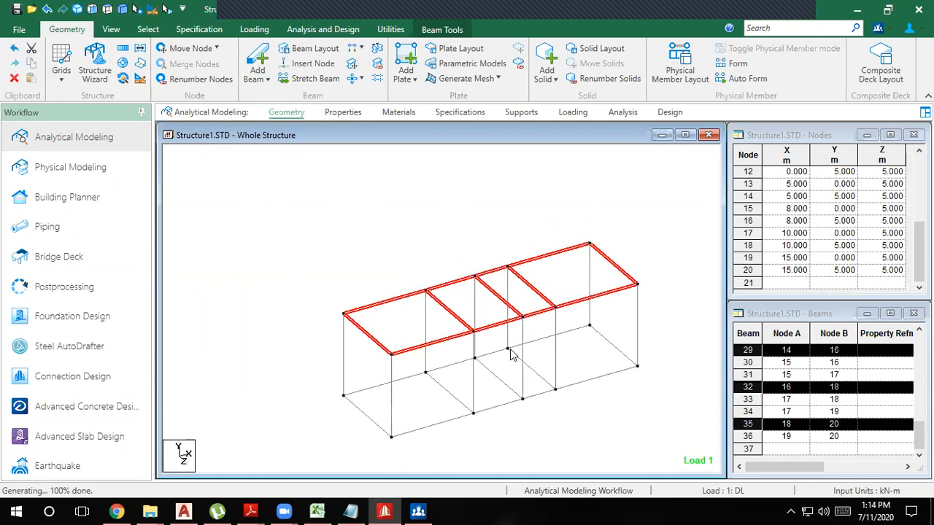
pyautogui.scroll(1, 508, 346)
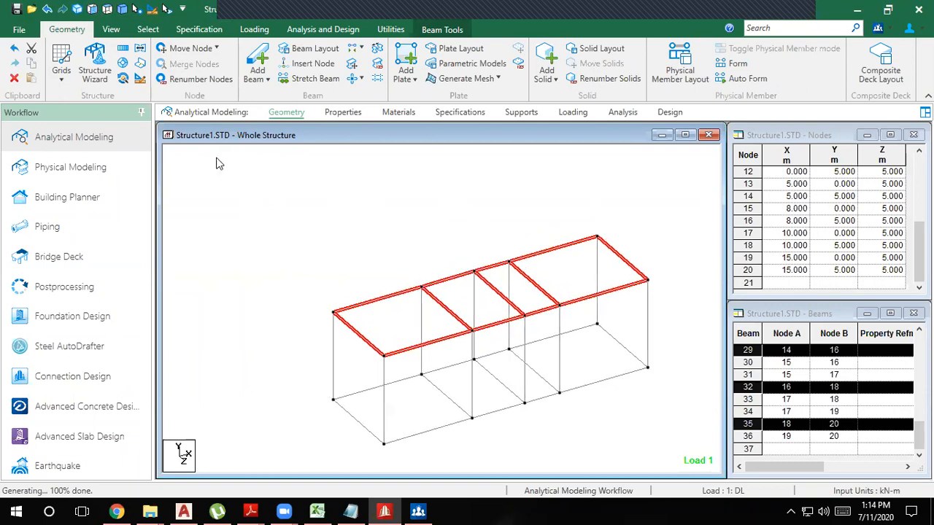
# - Repeat the selected top-level beams along Y in two steps of 3 m with Link Steps enabled
pyautogui.click(123, 49)
pyautogui.moveTo(546, 213); pyautogui.dragTo(575, 42)
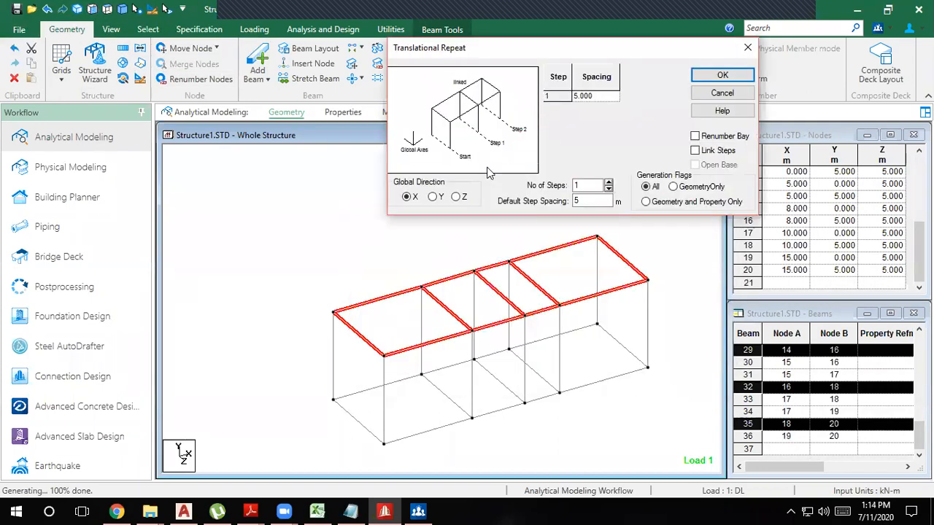
pyautogui.click(433, 197)
pyautogui.click(706, 150)
pyautogui.click(609, 184)
pyautogui.press('Tab')
pyautogui.write('3')
pyautogui.click(588, 185)
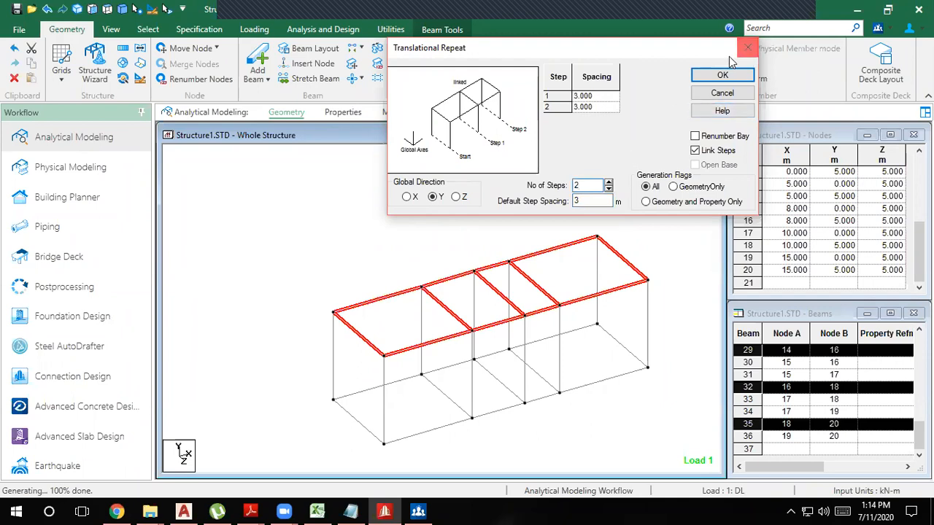
pyautogui.click(722, 75)
pyautogui.click(216, 268)
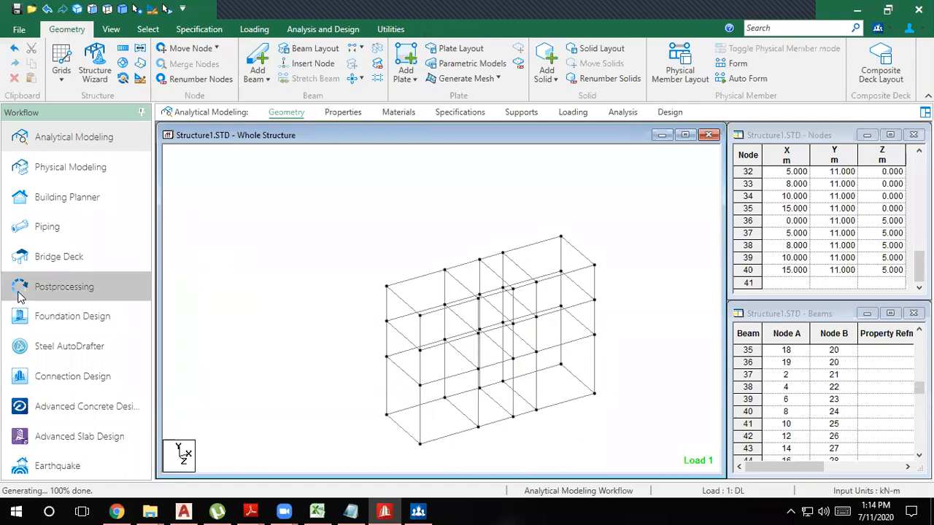
# - Examine the Generation Flags options of Translational Repeat with a top end beam selected, and leave without generating anything
pyautogui.click(123, 64)
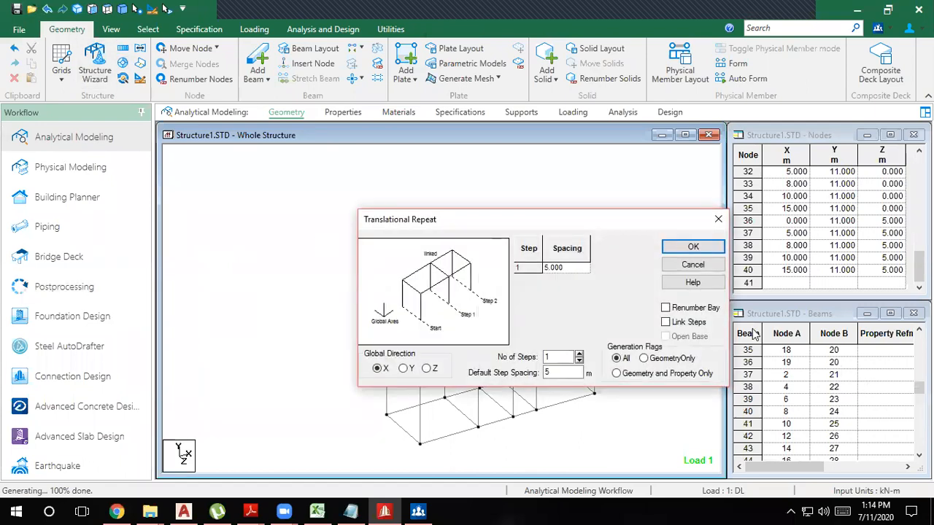
pyautogui.moveTo(483, 218); pyautogui.dragTo(266, 128)
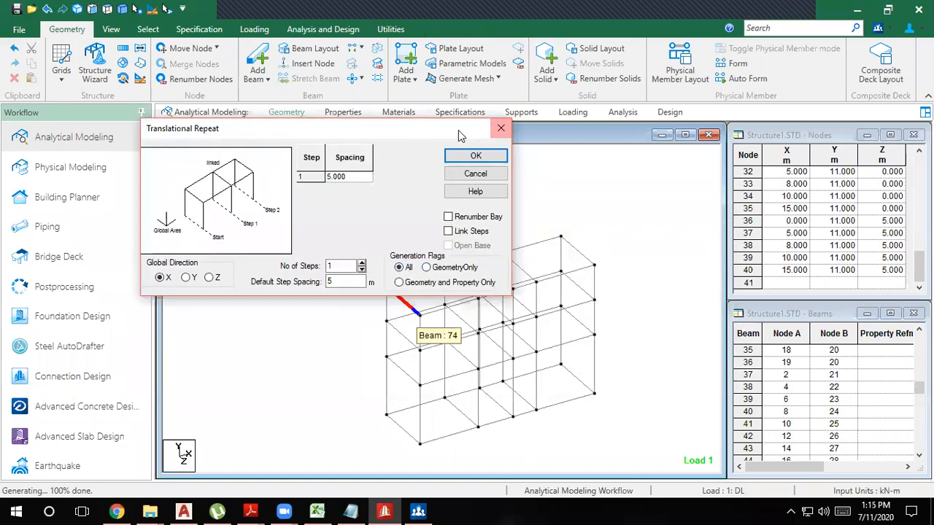
pyautogui.moveTo(458, 132); pyautogui.dragTo(458, 53)
pyautogui.click(358, 295)
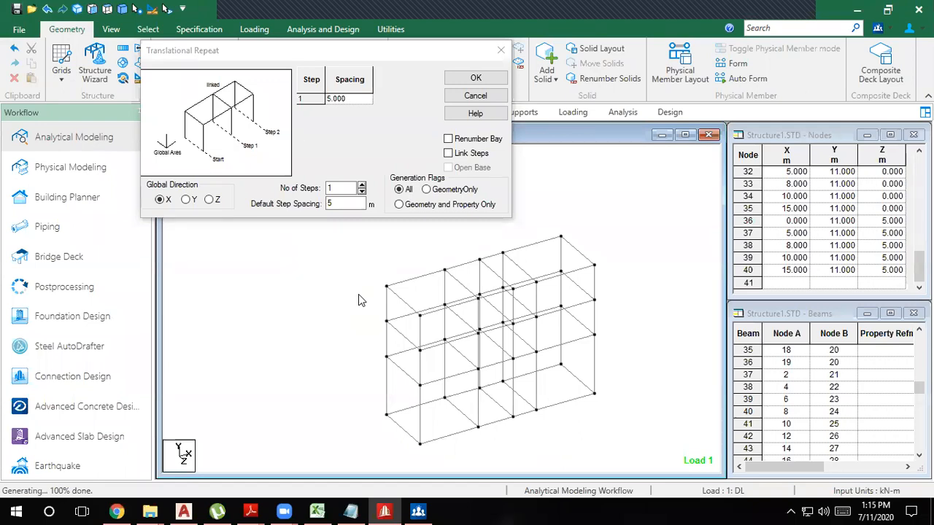
pyautogui.click(578, 253)
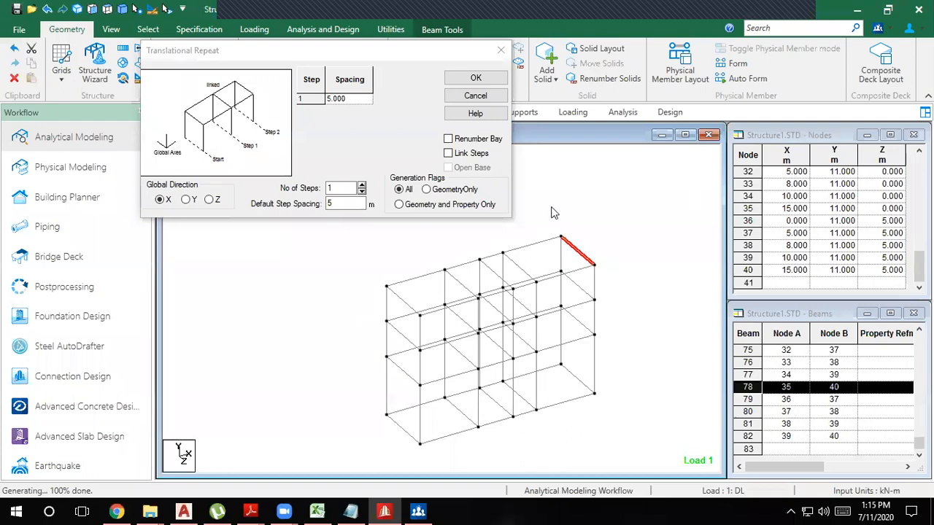
pyautogui.click(470, 192)
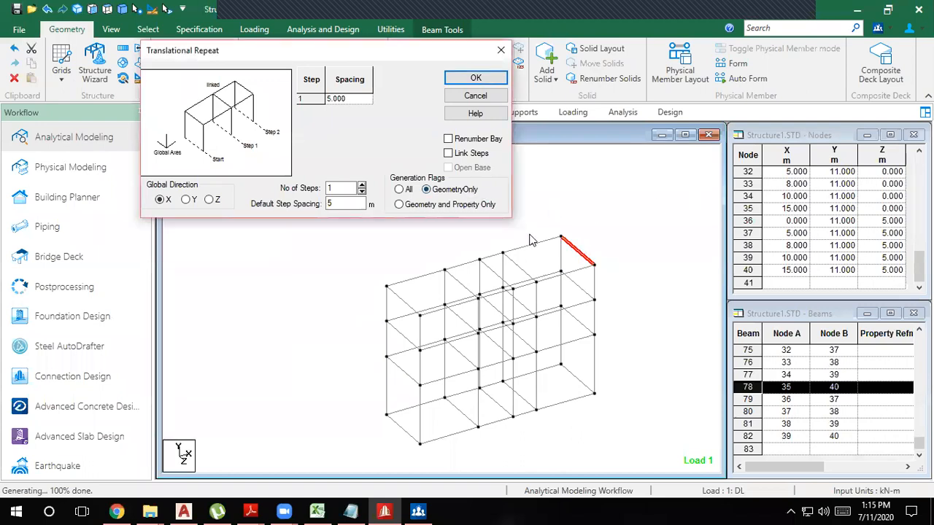
pyautogui.click(429, 206)
pyautogui.click(398, 189)
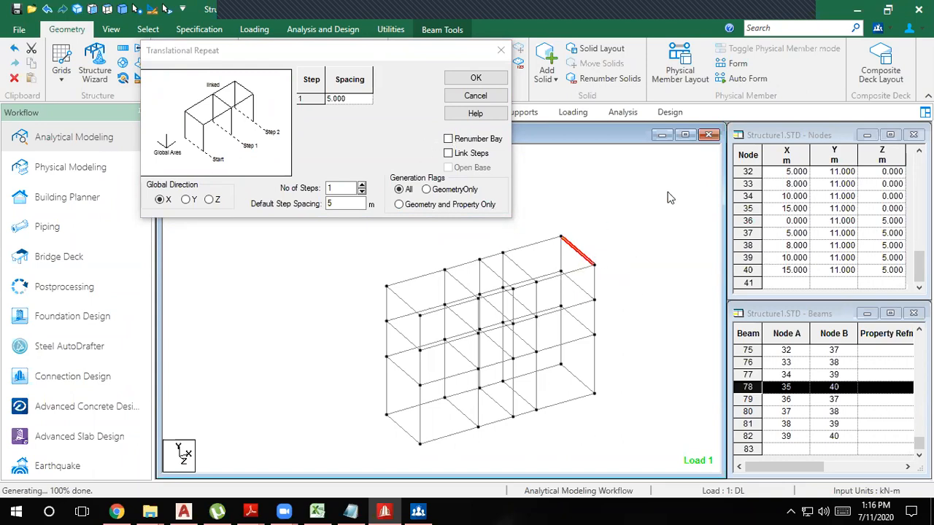
pyautogui.click(447, 190)
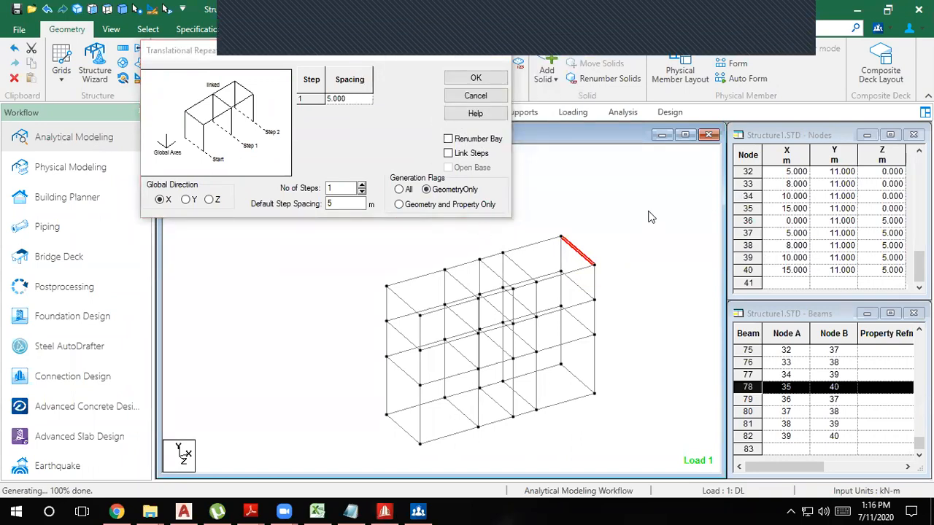
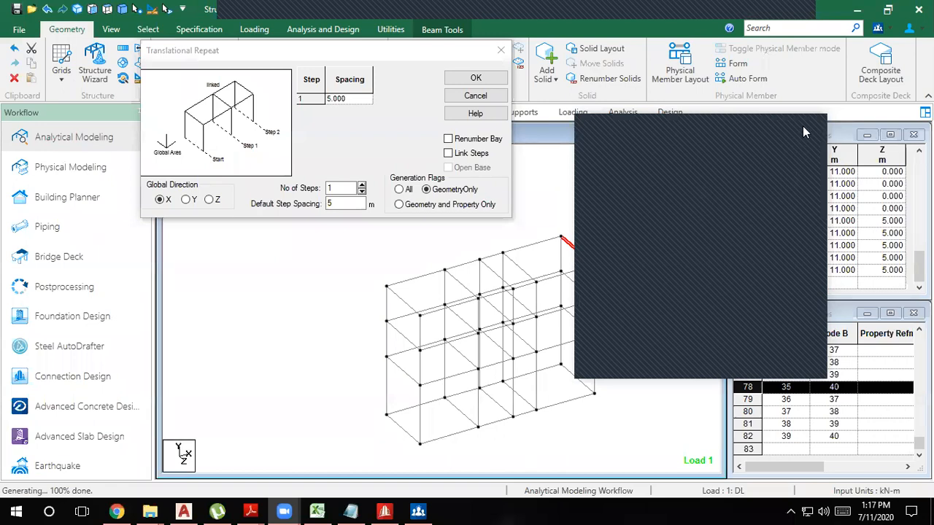
pyautogui.click(500, 50)
pyautogui.click(387, 236)
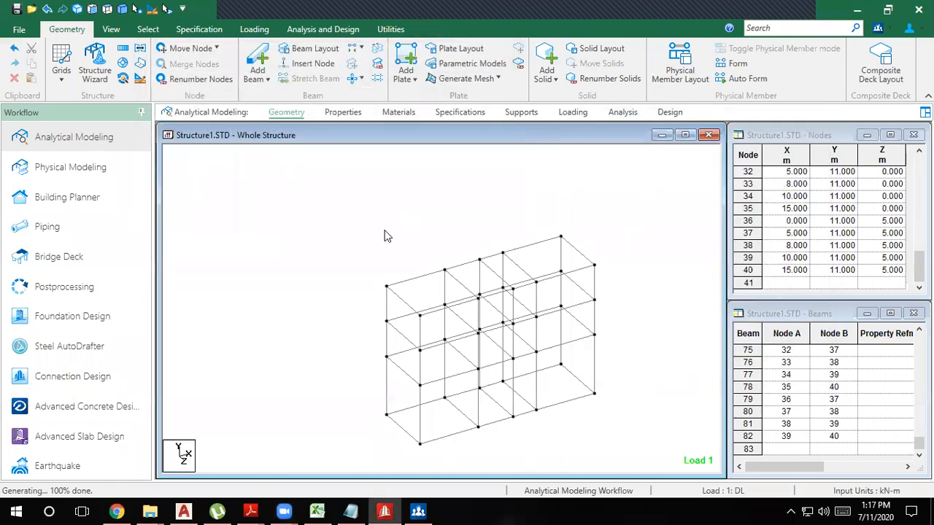
# - Undo all the repeats, the original vertical beam and earlier edits, stepping back to the five nodes at Y 12 m and Z 12 m
pyautogui.hotkey('ctrl', 'z')
pyautogui.hotkey('ctrl', 'z')
pyautogui.hotkey('ctrl', 'z')
pyautogui.hotkey('ctrl', 'z')
pyautogui.hotkey('ctrl', 'z')
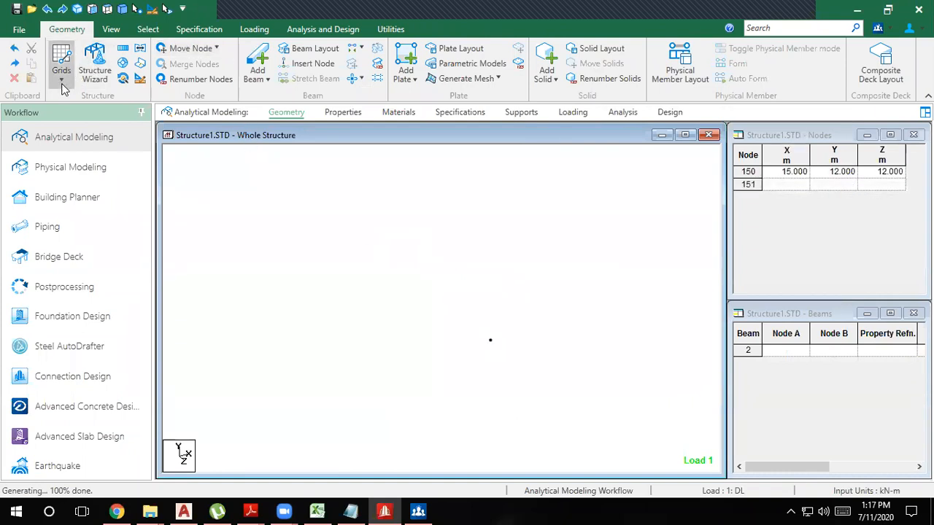
pyautogui.hotkey('ctrl', 'y')
pyautogui.hotkey('ctrl', 'y')
pyautogui.hotkey('ctrl', 'y')
pyautogui.hotkey('ctrl', 'y')
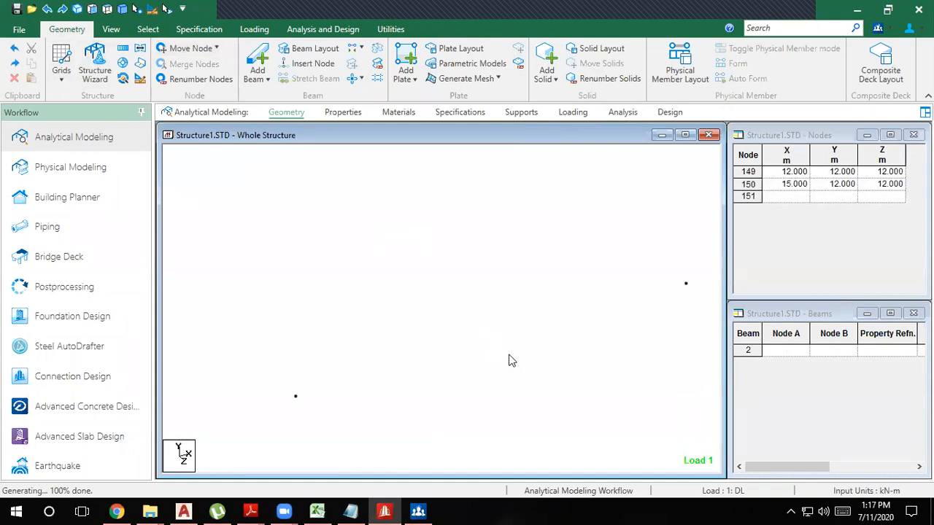
pyautogui.scroll(-2, 578, 368)
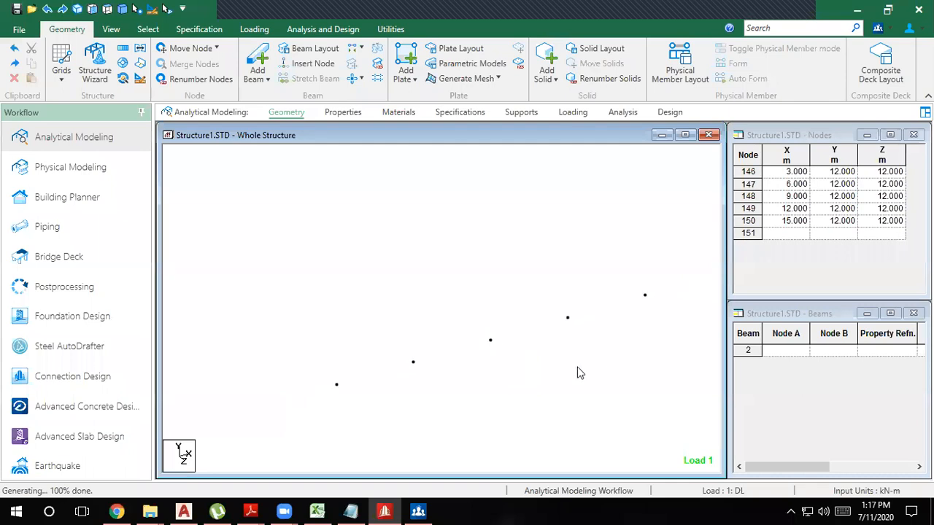
pyautogui.click(123, 48)
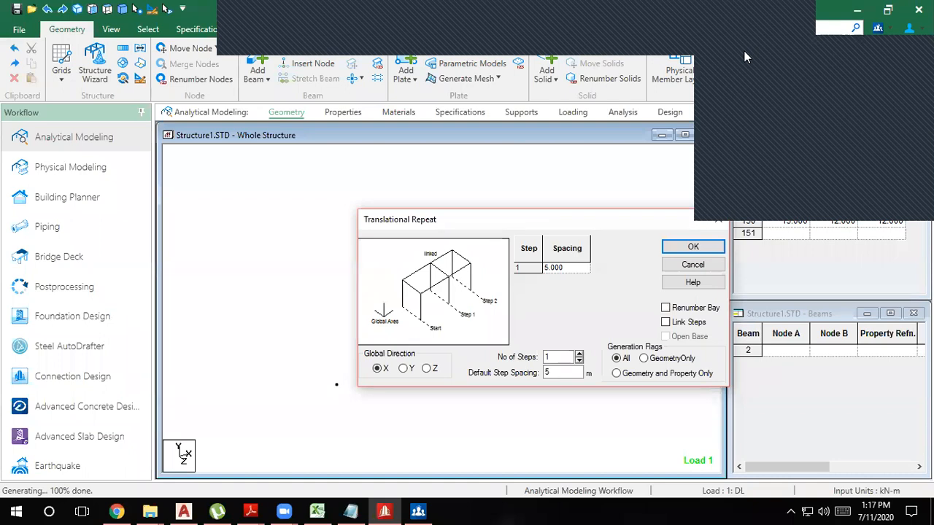
pyautogui.click(743, 126)
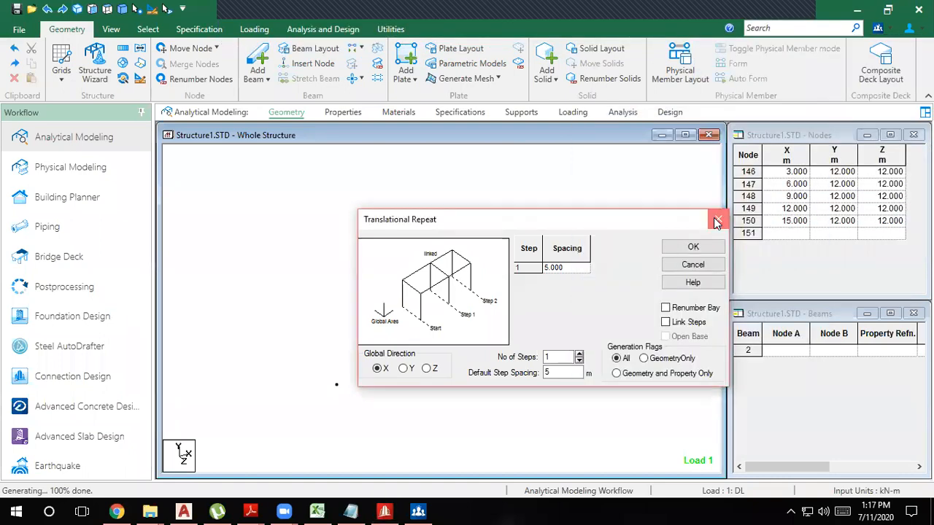
pyautogui.click(718, 219)
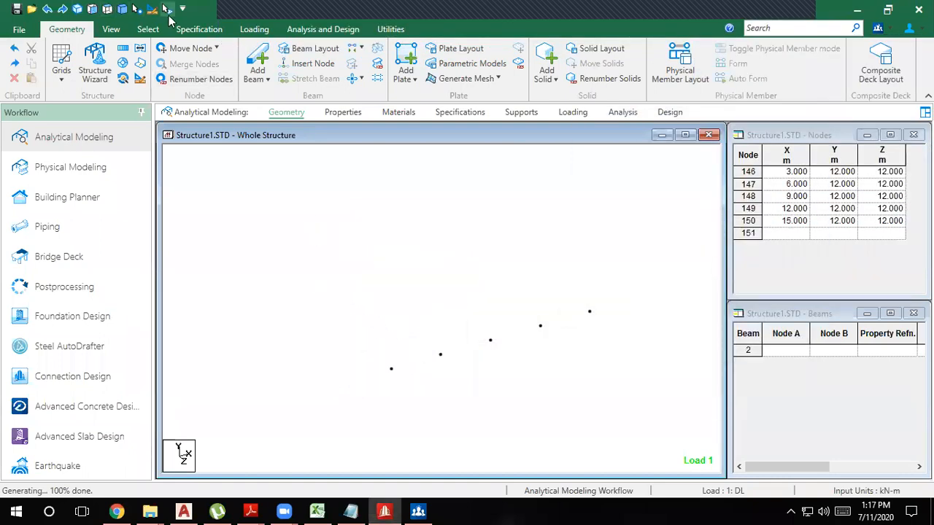
# - Select all five remaining nodes, delete them and confirm the deletion
pyautogui.moveTo(657, 435); pyautogui.dragTo(251, 292)
pyautogui.press('Delete')
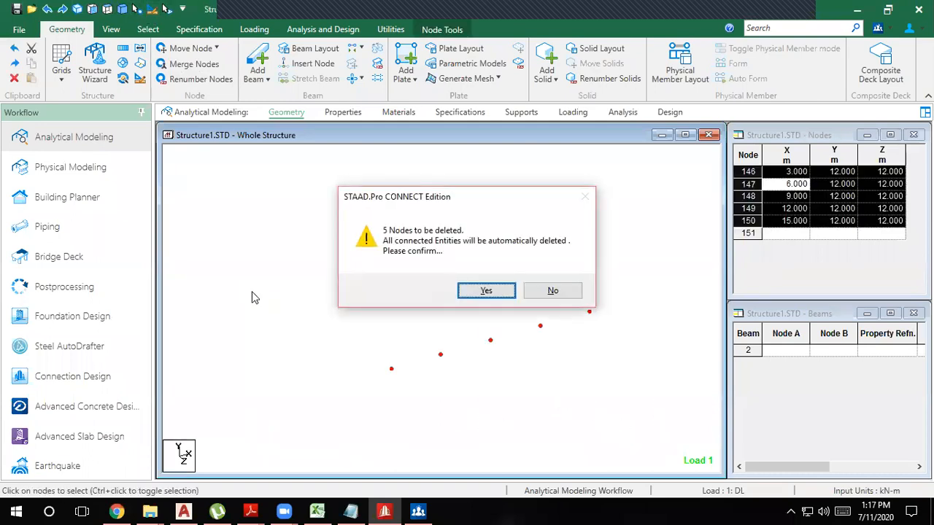
pyautogui.press('Return')
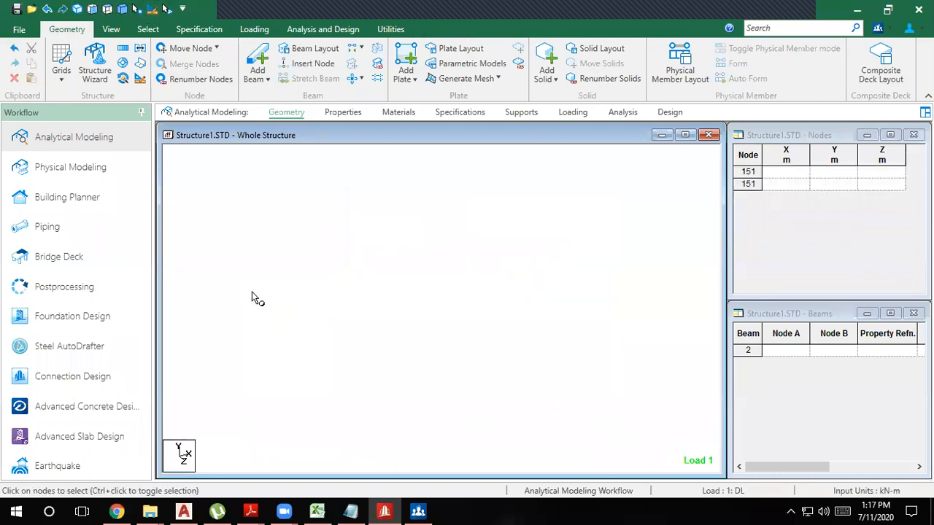
# - Draw eight connected beams on the default linear grid through (0,0), (0,5), (5,5), (5,2), (7,2), (7,4), (9,4), (9,2) and (10,2)
pyautogui.click(172, 85)
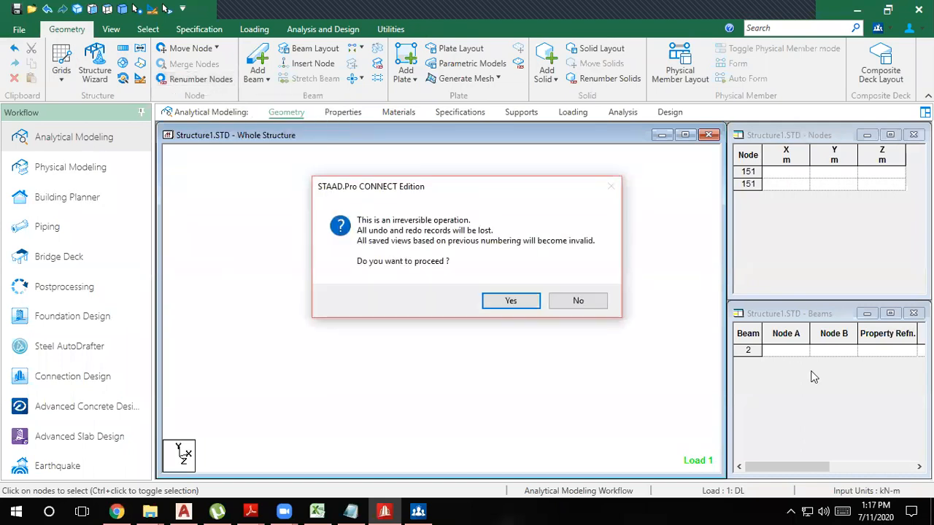
pyautogui.click(578, 300)
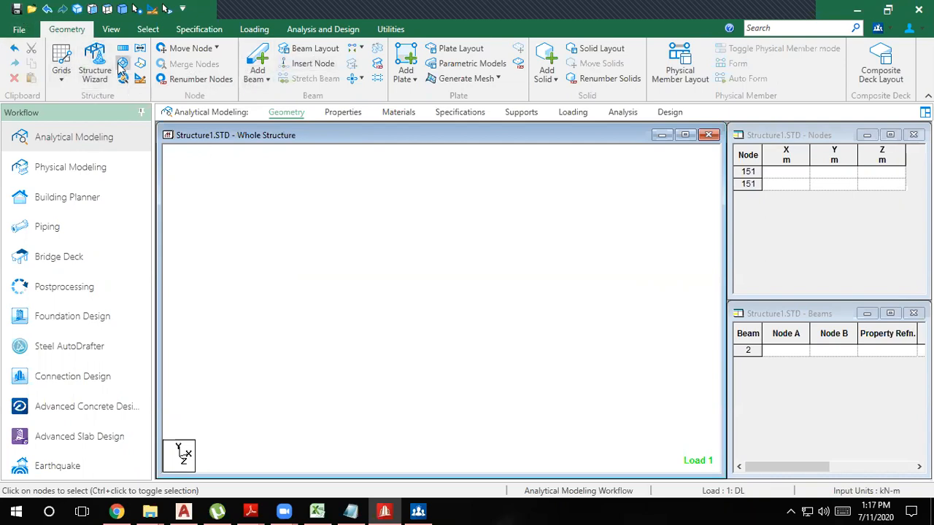
pyautogui.click(62, 69)
pyautogui.click(71, 103)
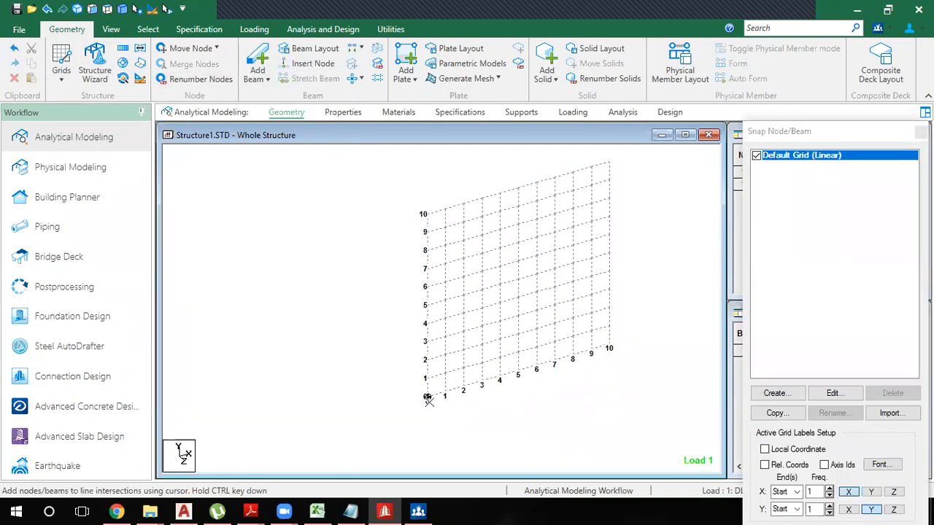
pyautogui.click(421, 309)
pyautogui.click(518, 279)
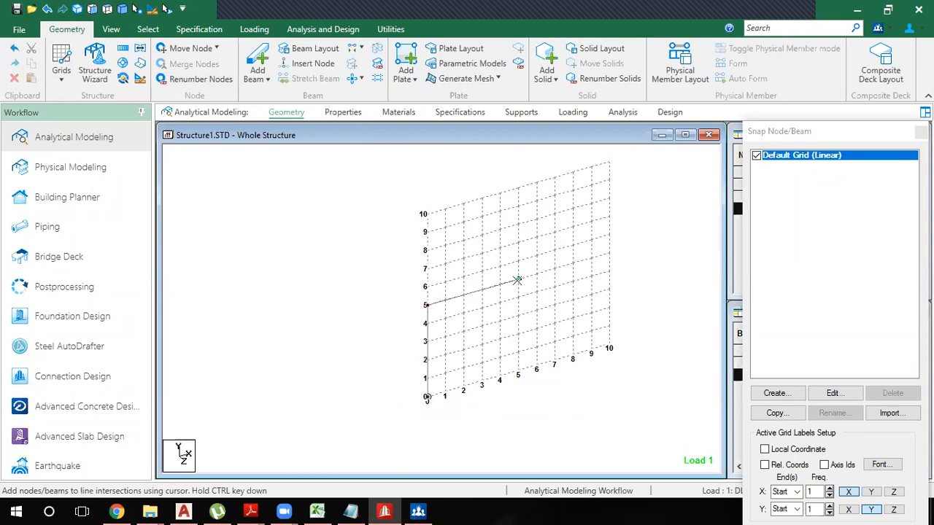
pyautogui.click(518, 334)
pyautogui.click(555, 322)
pyautogui.click(555, 287)
pyautogui.click(591, 276)
pyautogui.click(591, 313)
pyautogui.click(609, 307)
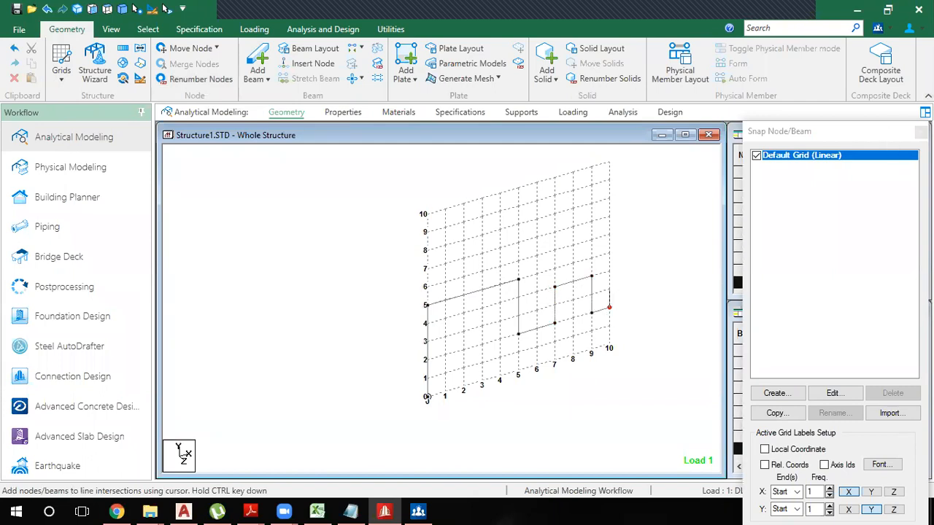
pyautogui.click(921, 132)
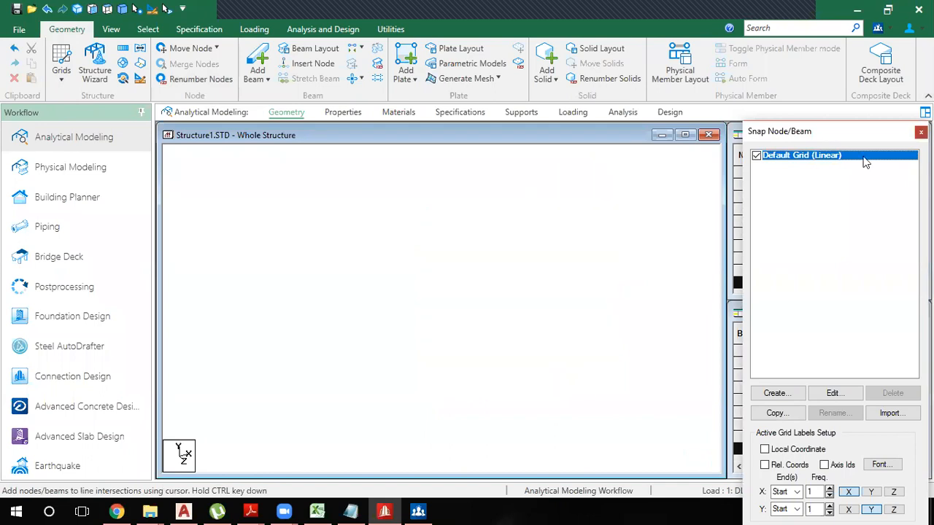
# - Display the beam numbers on the stepped beam chain
pyautogui.scroll(-1, 453, 354)
pyautogui.hotkey('shift', 'b')
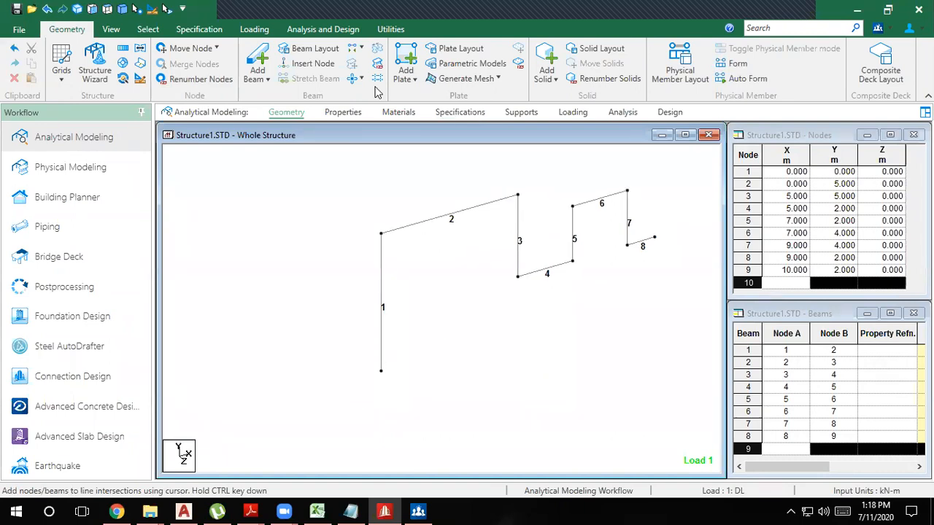
pyautogui.moveTo(400, 313); pyautogui.dragTo(346, 324, button='middle')
pyautogui.scroll(-1, 365, 328)
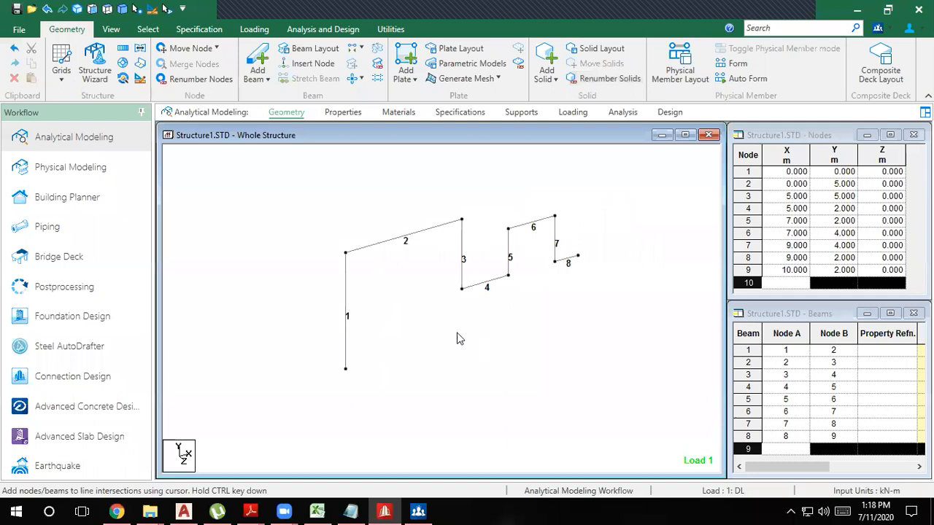
# - Try to renumber all eight beams in descending order starting from 1, using the X, Y, Z coordinate and Member No. sort criteria
pyautogui.moveTo(613, 375); pyautogui.dragTo(284, 173)
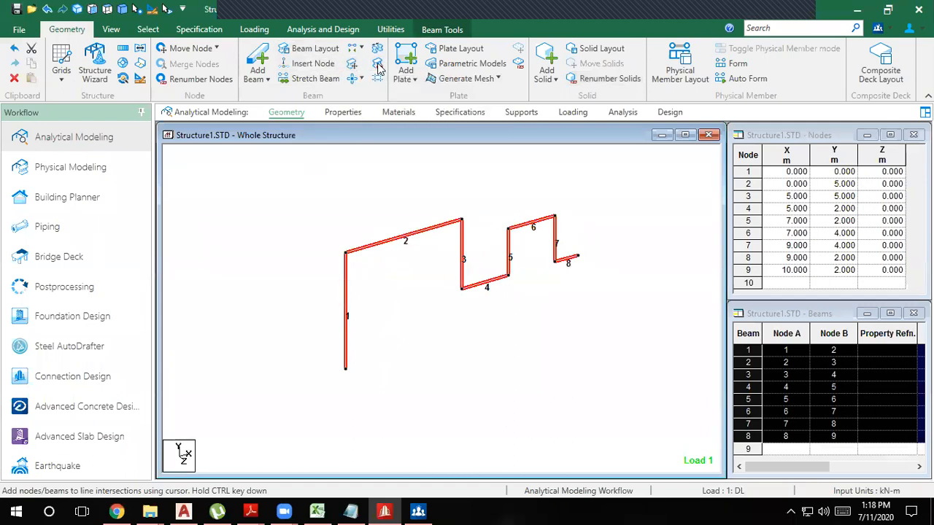
pyautogui.click(378, 65)
pyautogui.click(511, 302)
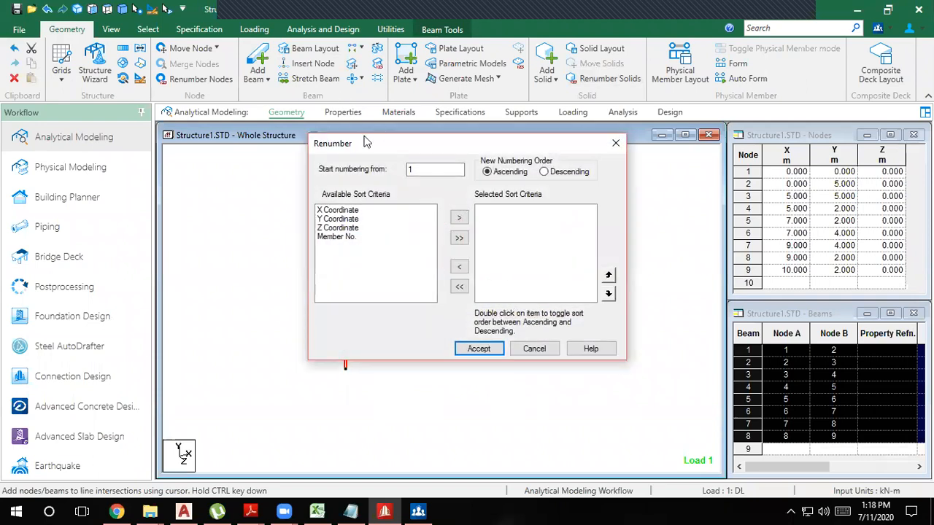
pyautogui.moveTo(366, 142); pyautogui.dragTo(107, 124)
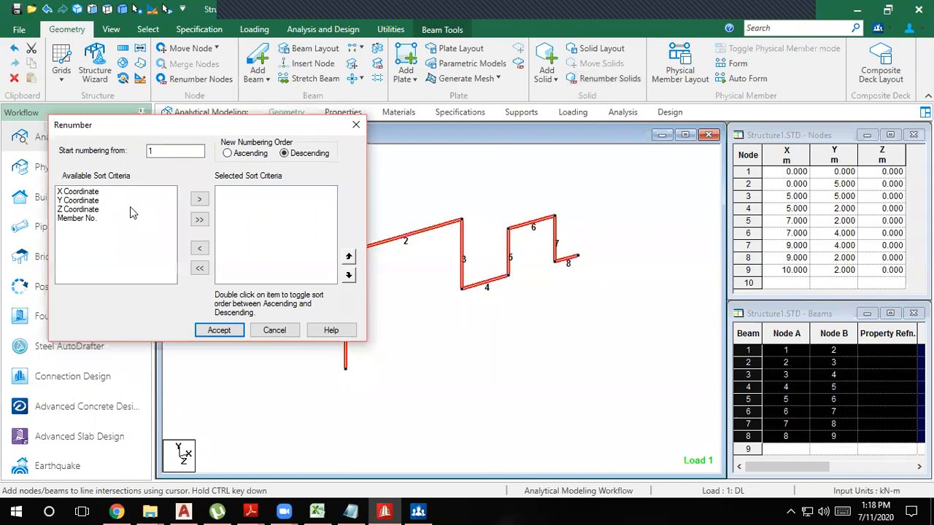
pyautogui.click(199, 219)
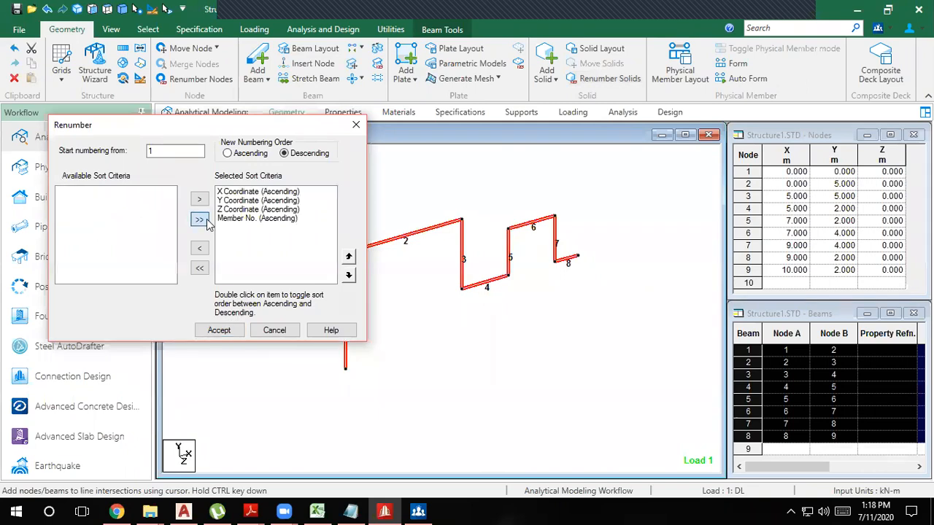
pyautogui.click(217, 330)
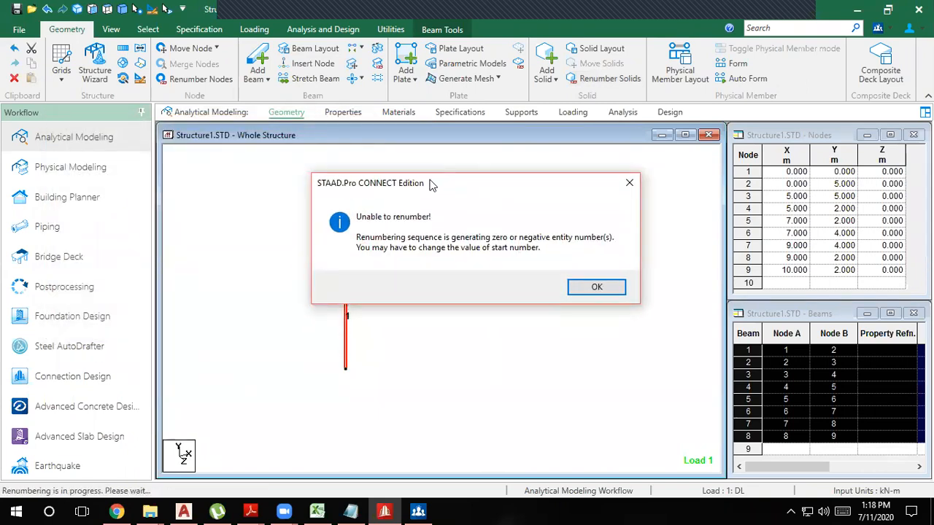
pyautogui.moveTo(430, 185); pyautogui.dragTo(280, 101)
pyautogui.click(427, 209)
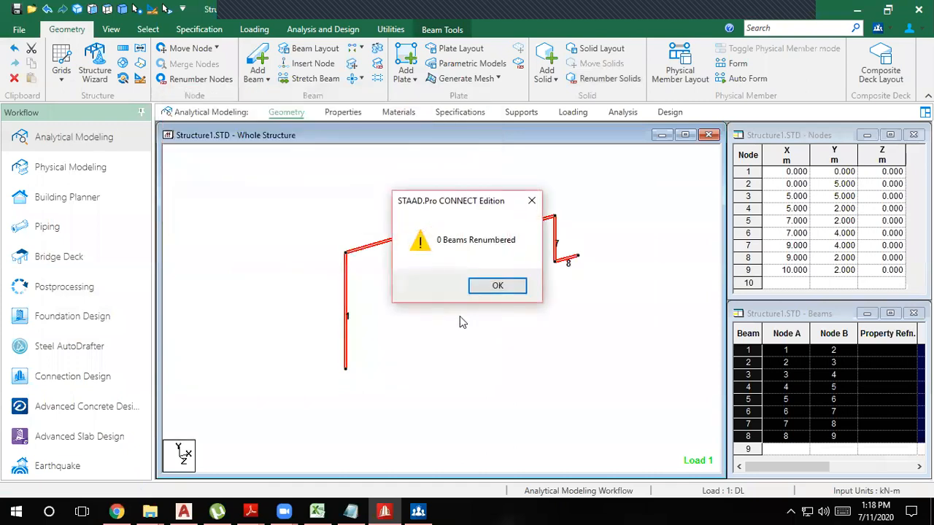
pyautogui.click(504, 286)
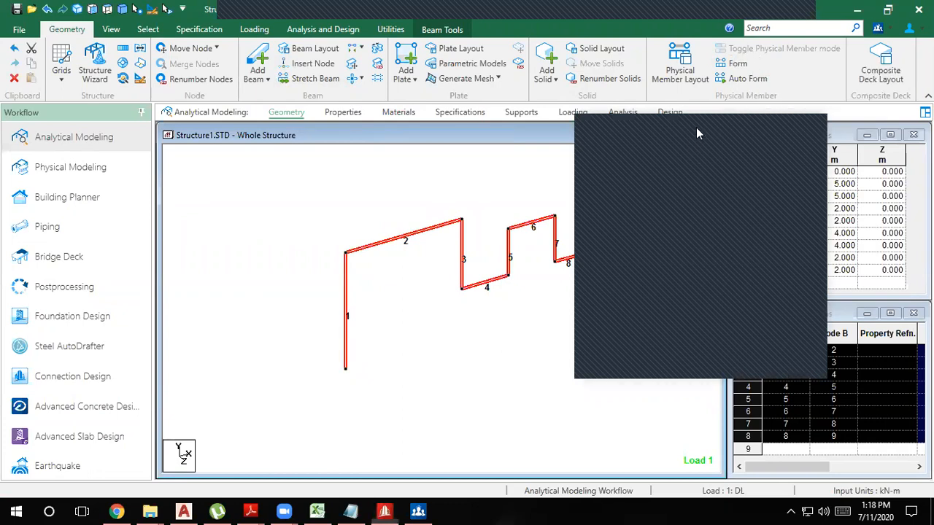
# - Renumber the selected beams in ascending order starting from 1, sorted by X, Y and Z coordinate and Member No
pyautogui.moveTo(696, 128); pyautogui.dragTo(773, 122)
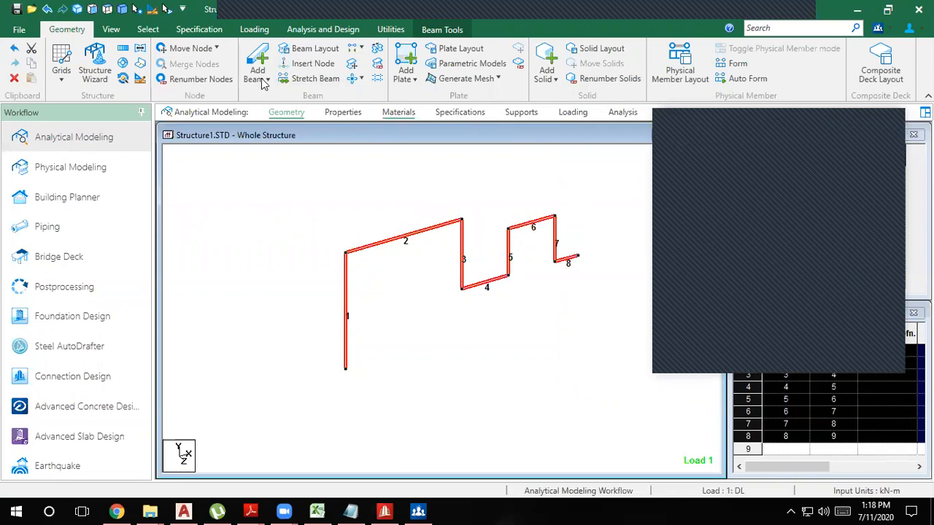
pyautogui.click(378, 66)
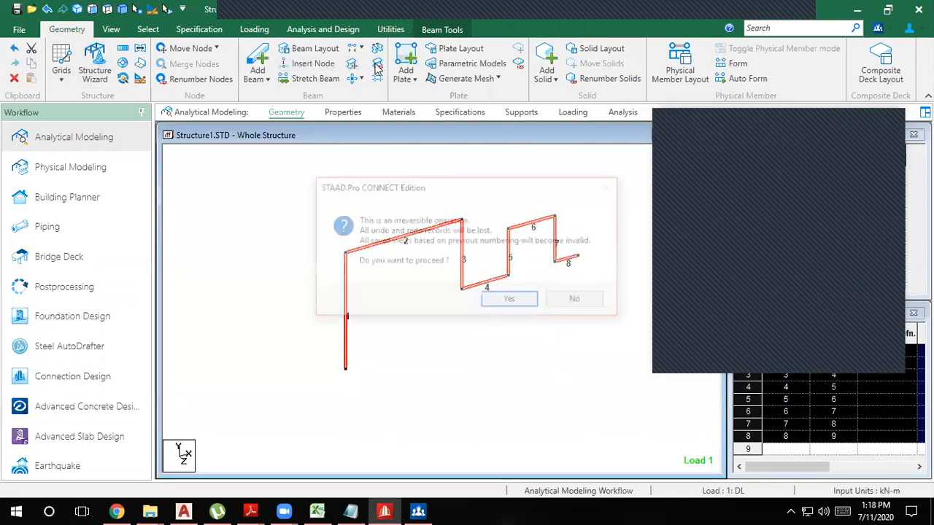
pyautogui.click(509, 301)
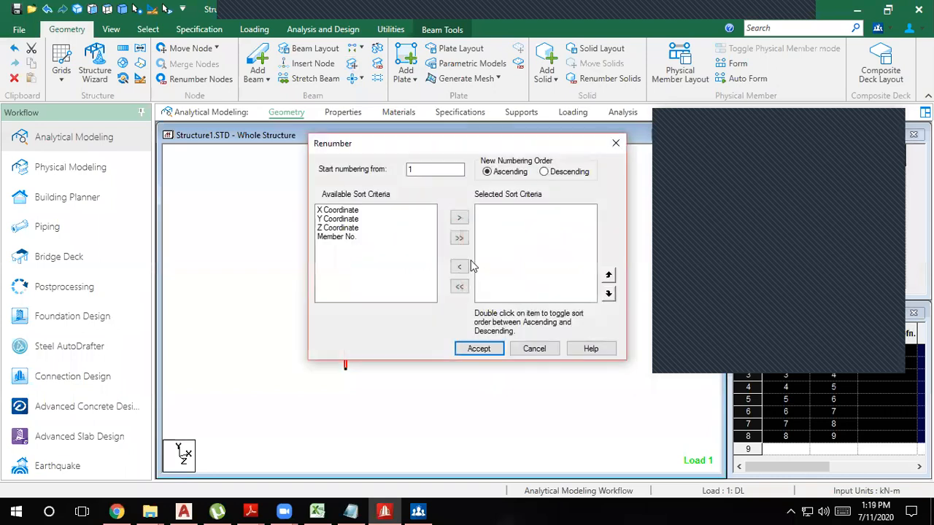
pyautogui.click(459, 238)
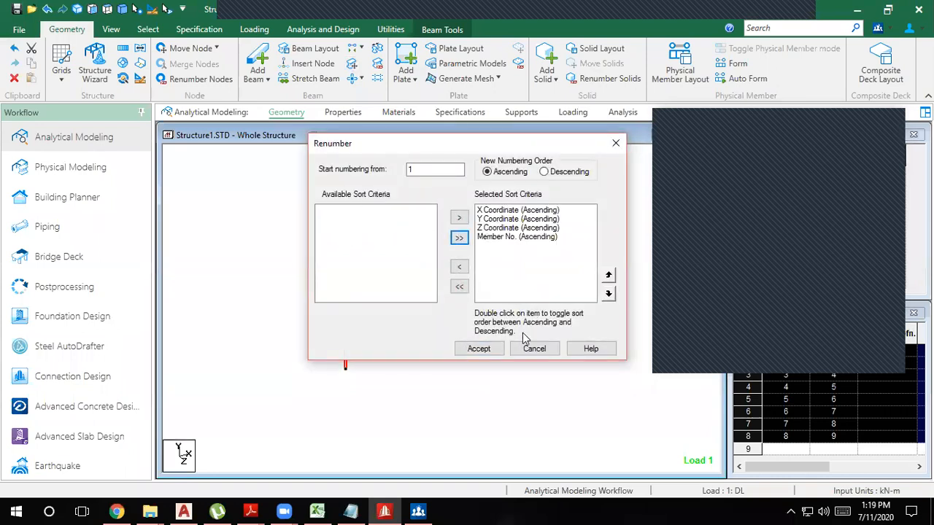
pyautogui.moveTo(419, 150); pyautogui.dragTo(174, 16)
pyautogui.click(240, 215)
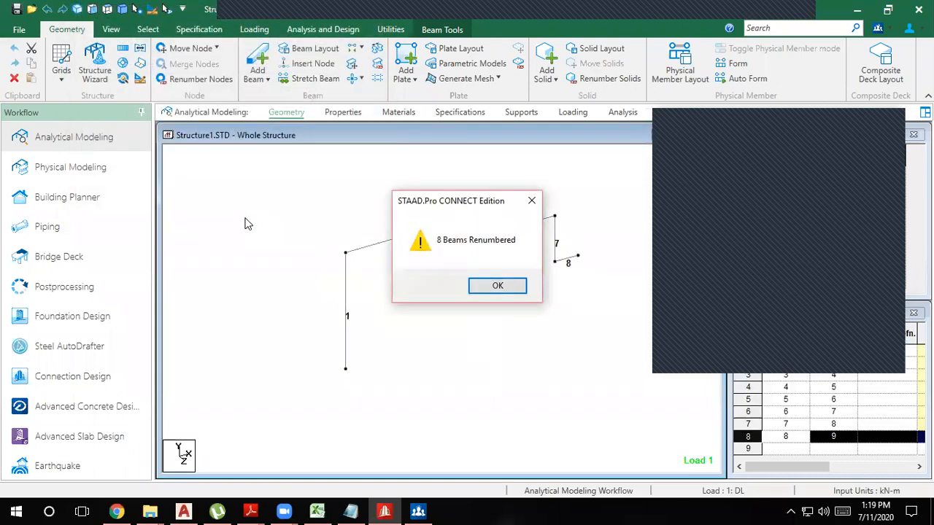
pyautogui.click(502, 287)
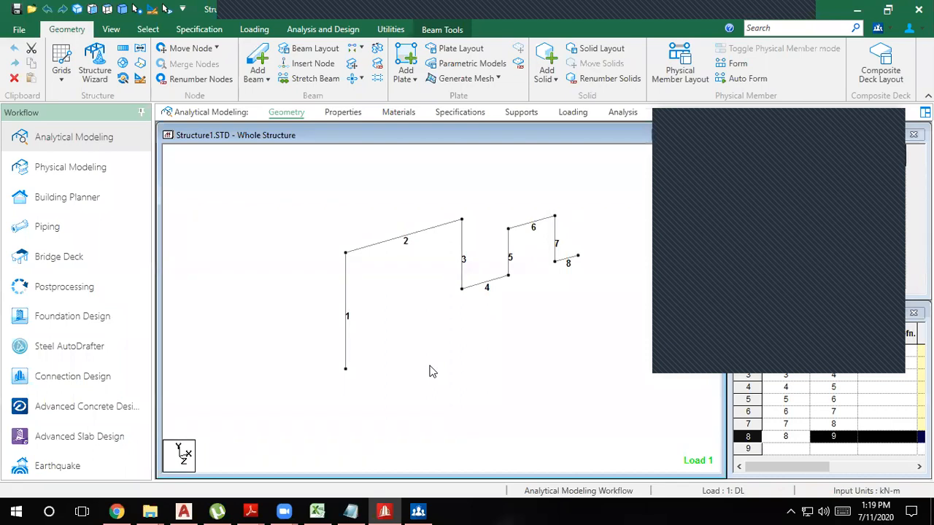
pyautogui.scroll(-2, 492, 318)
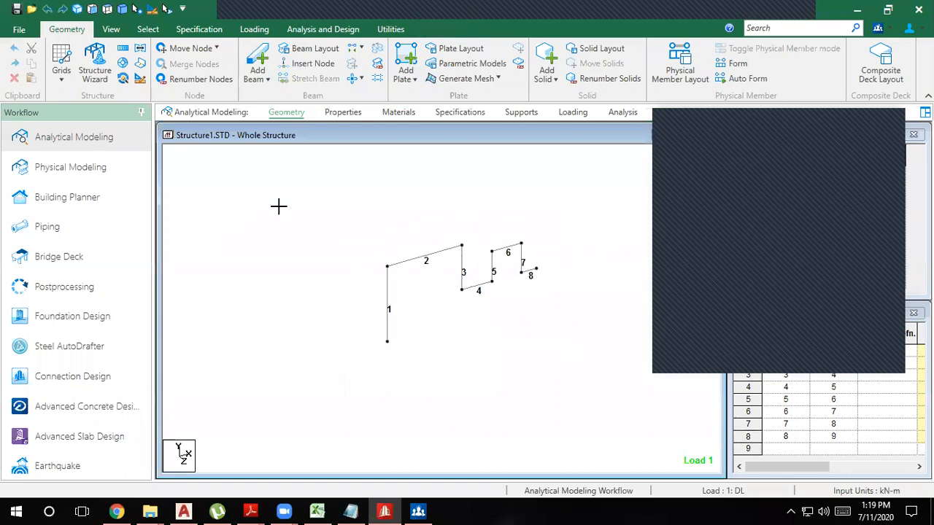
pyautogui.hotkey('ctrl', 'a')
pyautogui.press('Delete')
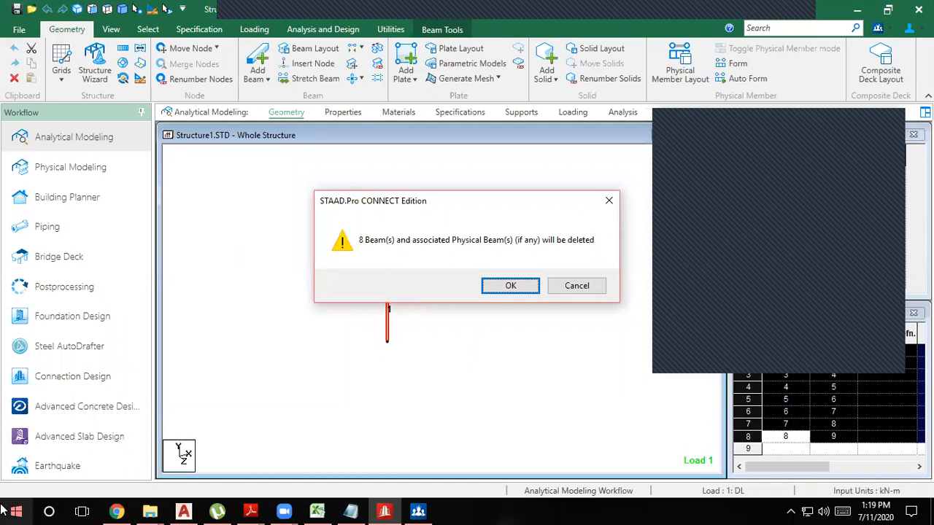
pyautogui.click(574, 289)
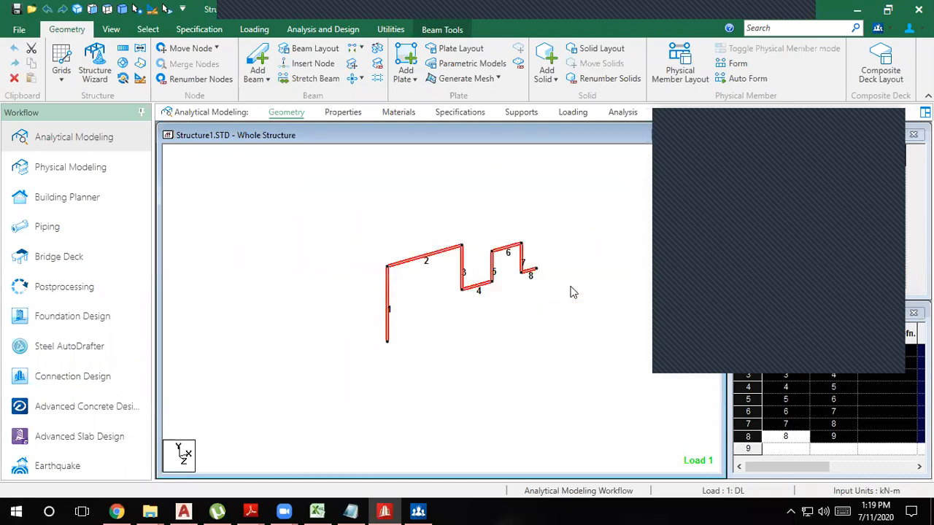
# - Try again to renumber the selected beams in descending order from 1 with all available sort criteria applied
pyautogui.scroll(2, 451, 306)
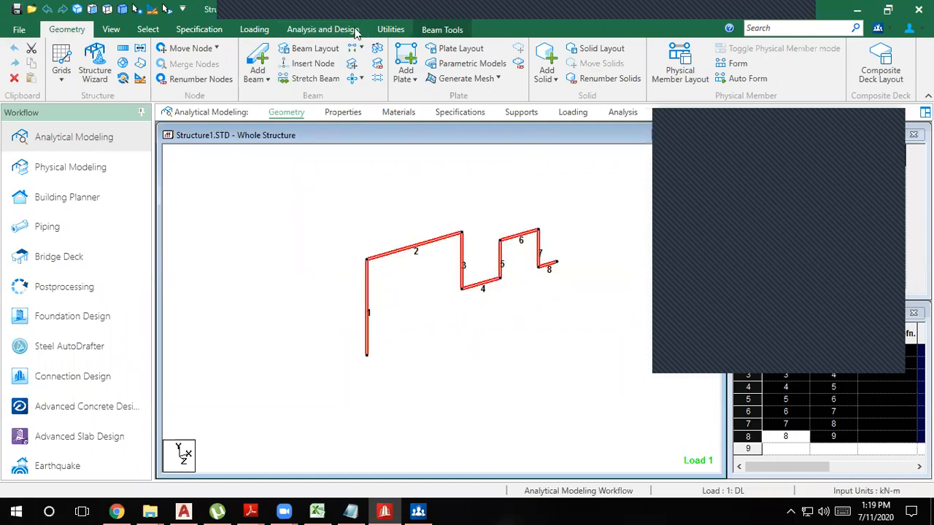
pyautogui.click(377, 64)
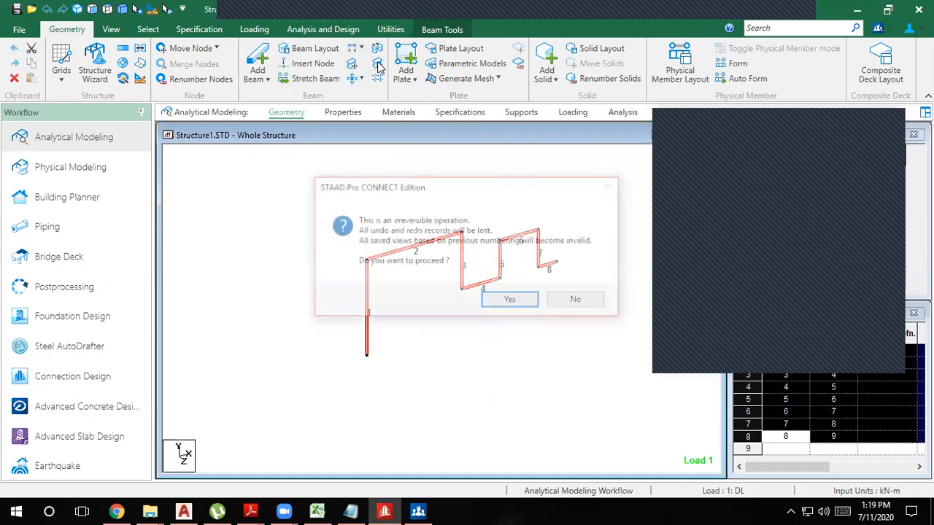
pyautogui.click(511, 301)
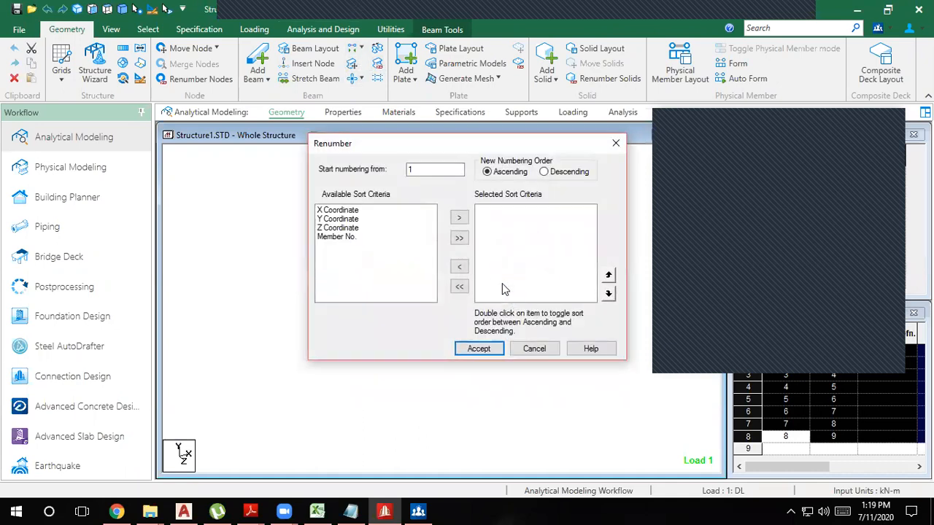
pyautogui.click(457, 239)
pyautogui.click(544, 172)
pyautogui.click(478, 349)
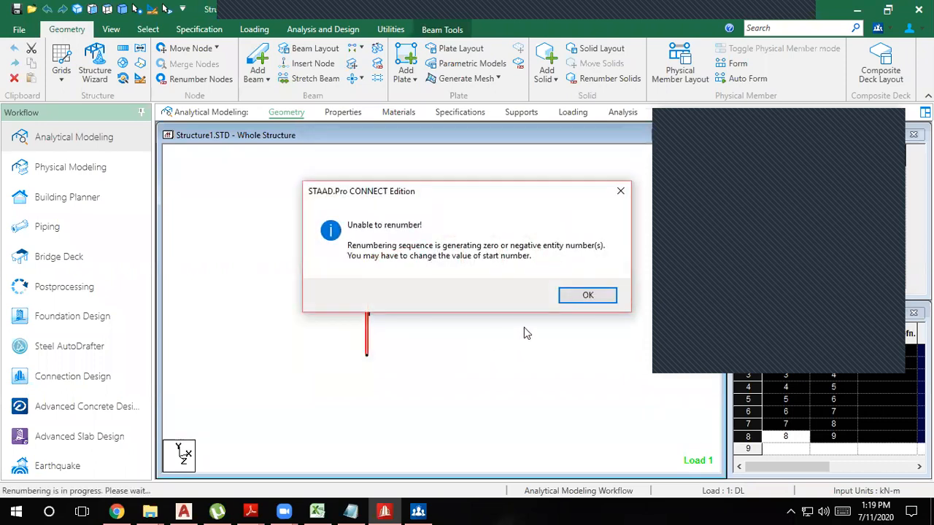
pyautogui.click(589, 296)
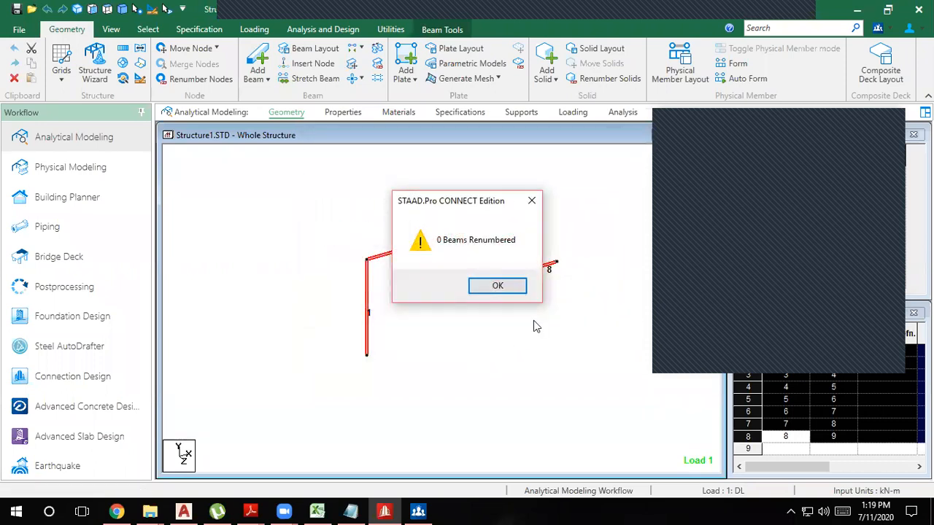
pyautogui.click(501, 288)
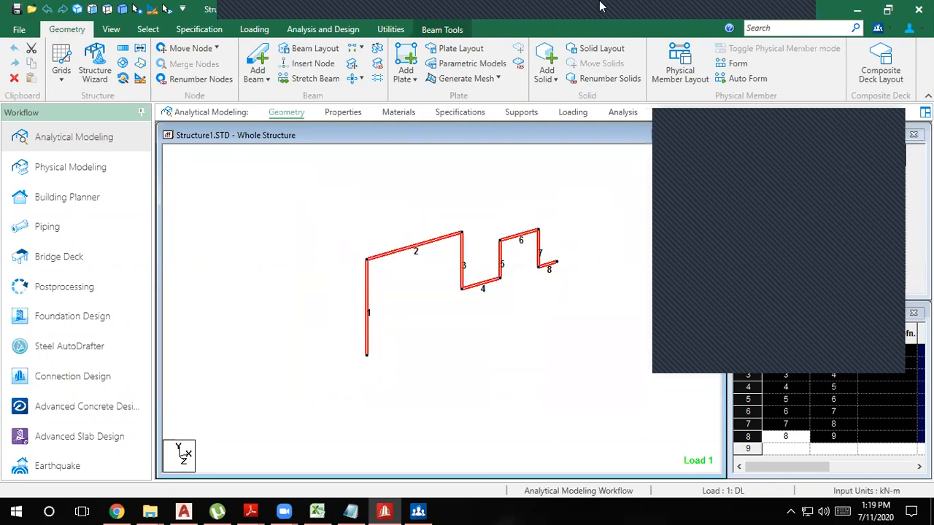
# - Save the shared file Screenshot (64).png to the Desktop and open it from there in the image viewer
pyautogui.click(742, 285)
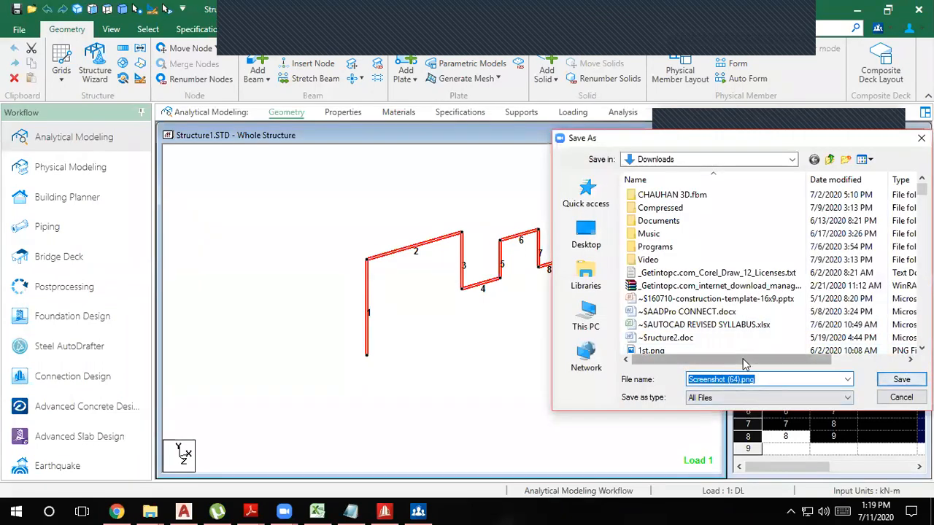
pyautogui.click(586, 235)
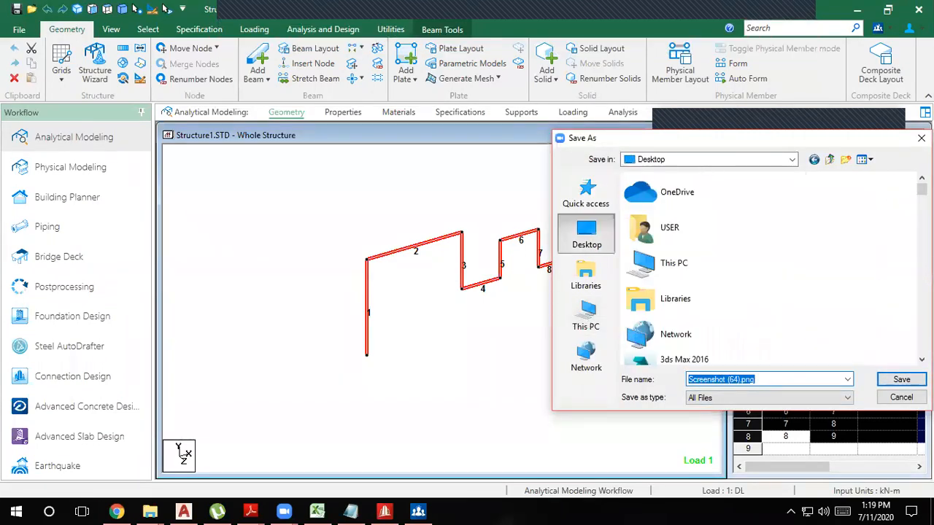
pyautogui.click(898, 379)
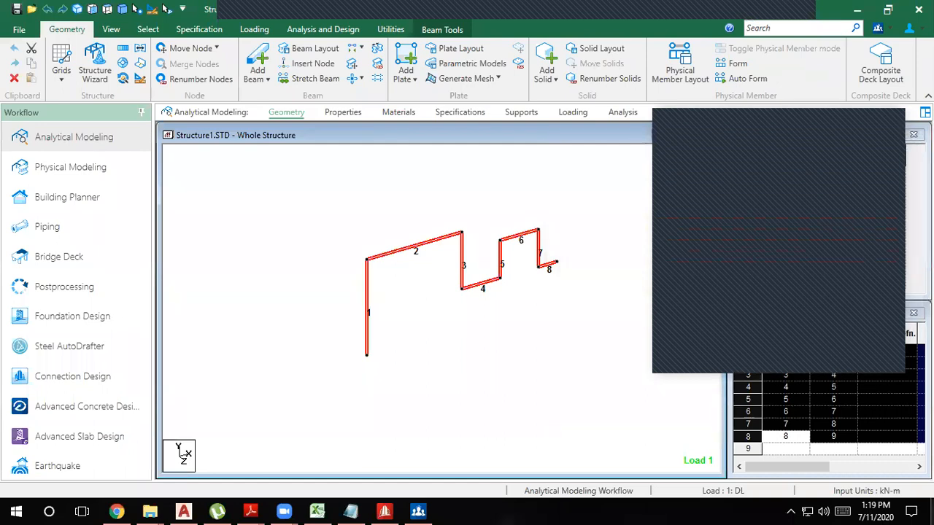
pyautogui.press('super+d')
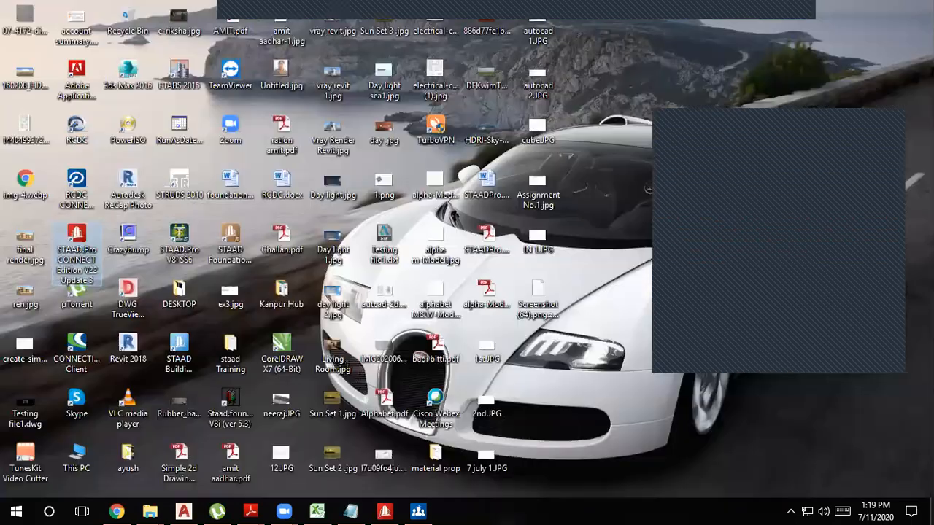
pyautogui.doubleClick(551, 305)
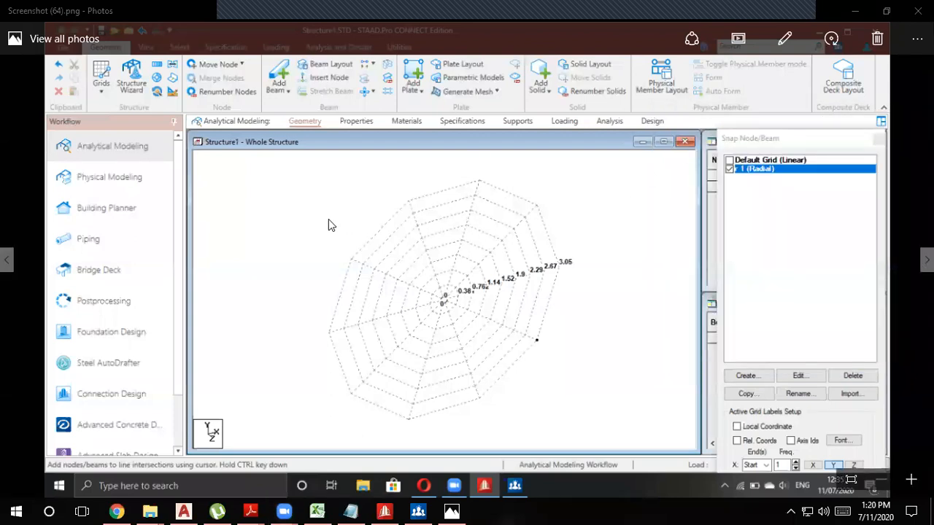
# - Minimize the screenshot viewer, switch back to STAAD.Pro and open the Snap Node/Beam grid settings
pyautogui.click(859, 13)
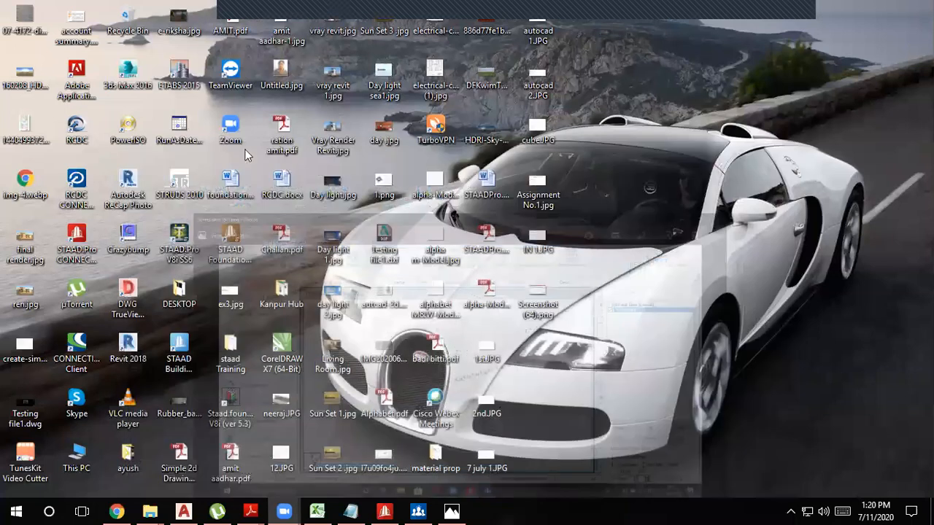
pyautogui.click(385, 510)
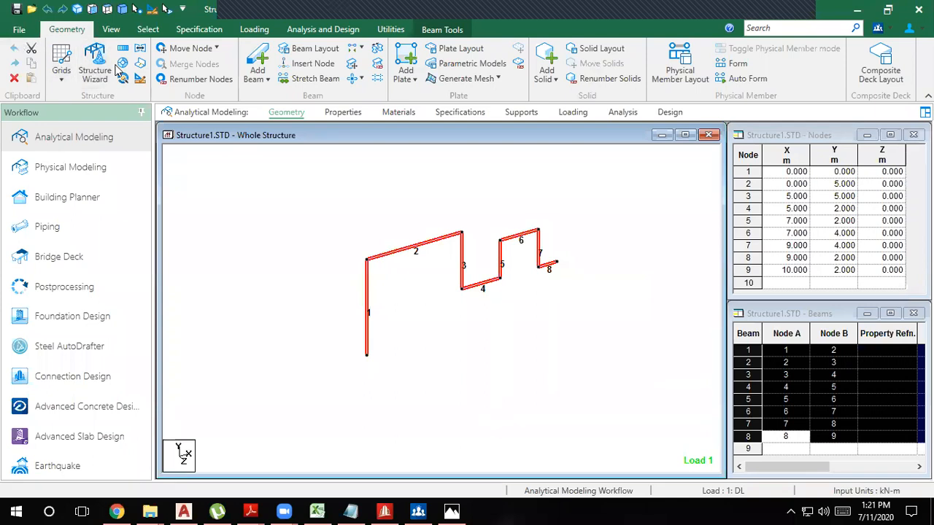
pyautogui.click(62, 64)
pyautogui.click(87, 101)
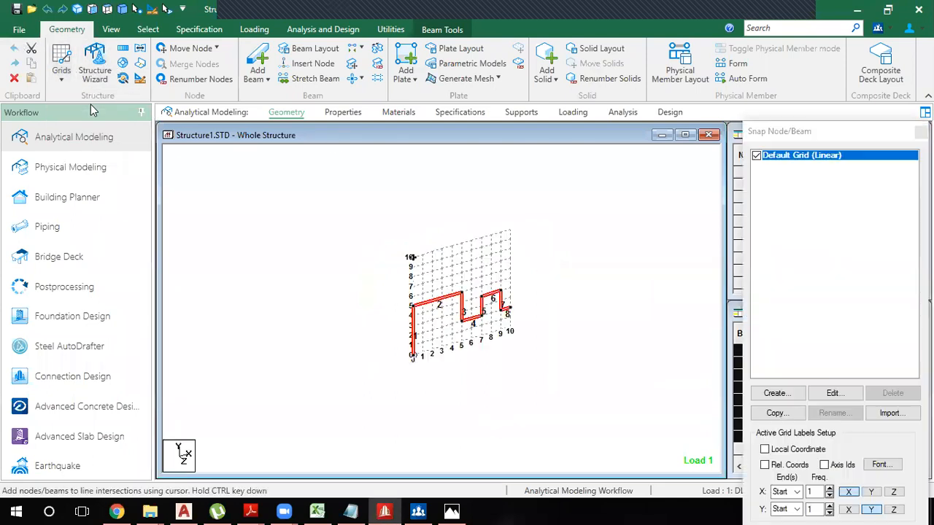
# - Create a new radial grid named "er" in the X-Y plane, keeping the default construction line settings
pyautogui.click(790, 396)
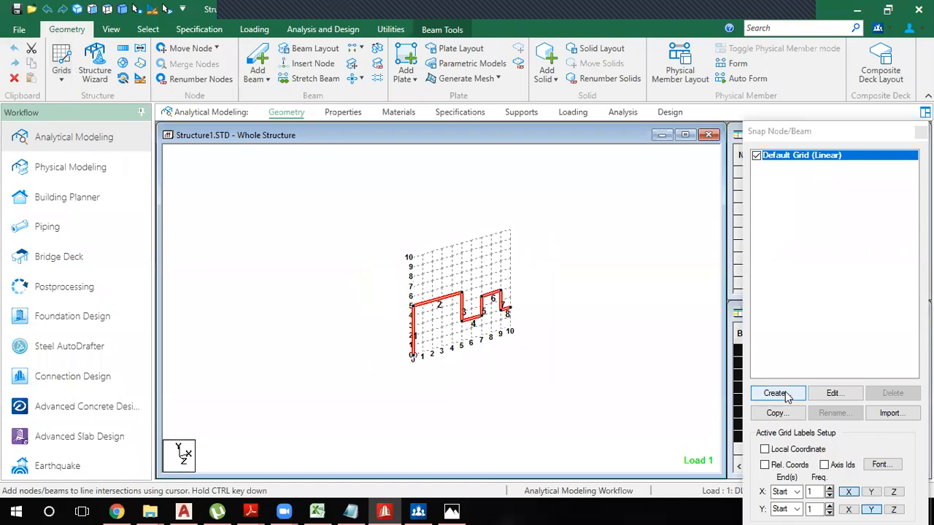
pyautogui.click(562, 160)
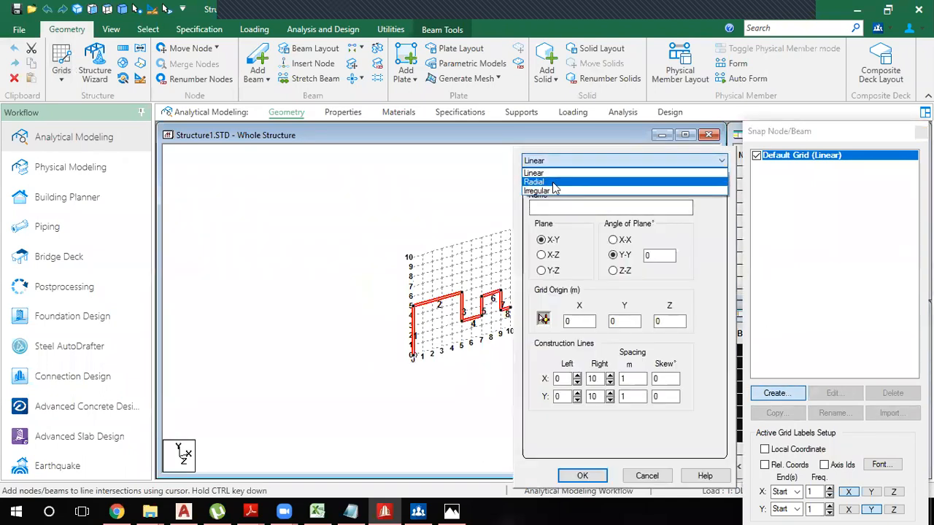
pyautogui.click(542, 182)
pyautogui.click(562, 209)
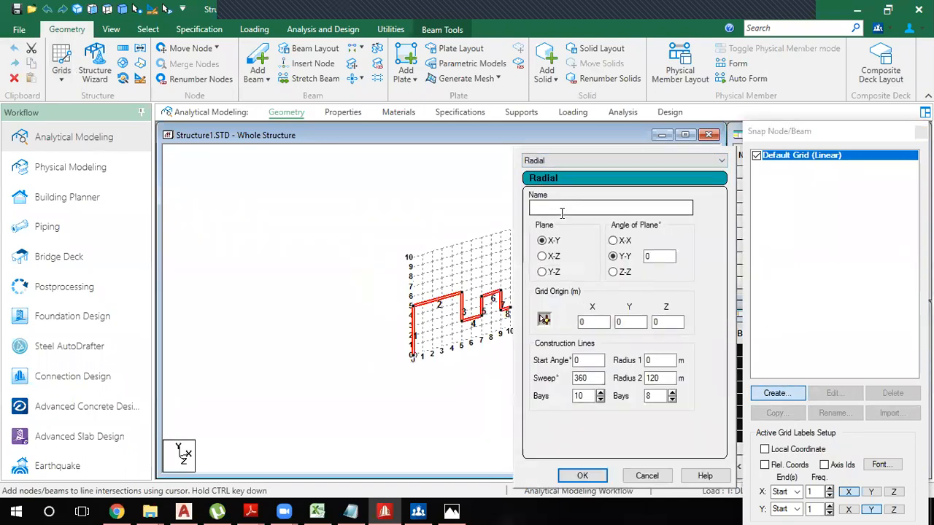
pyautogui.write('er')
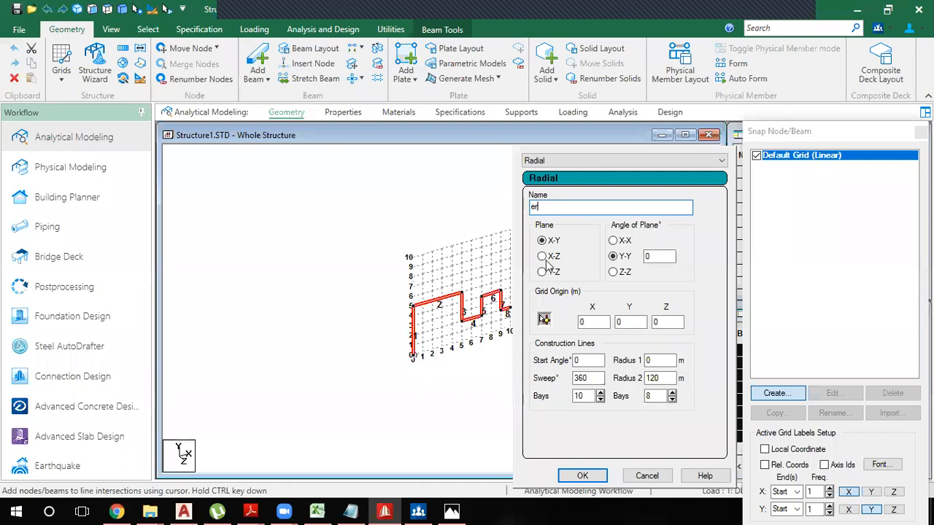
pyautogui.click(582, 476)
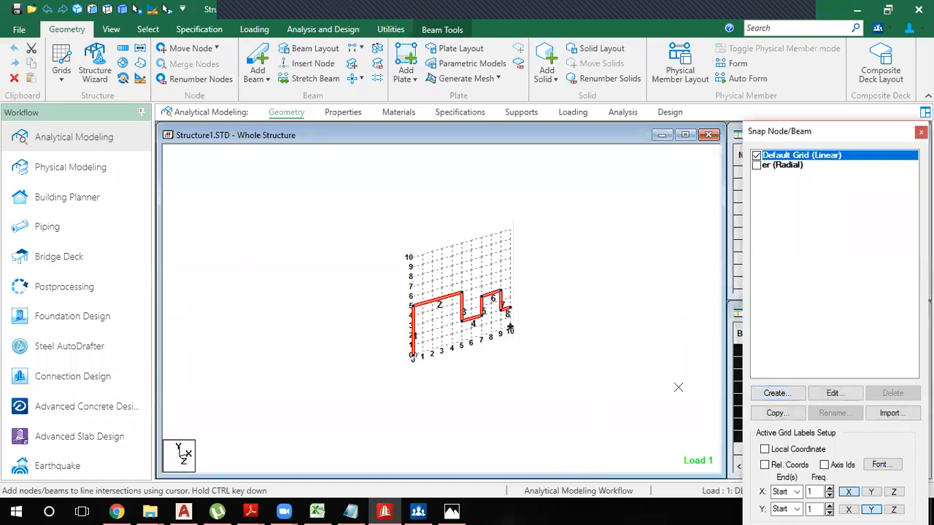
# - Activate the radial grid er in place of the default linear grid and review its settings without changes
pyautogui.click(756, 166)
pyautogui.scroll(5, 483, 305)
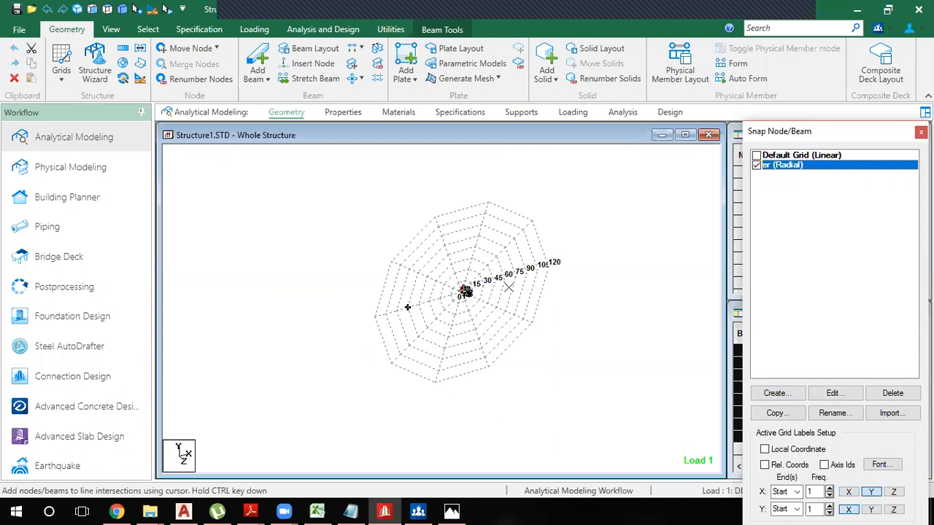
pyautogui.scroll(3, 483, 305)
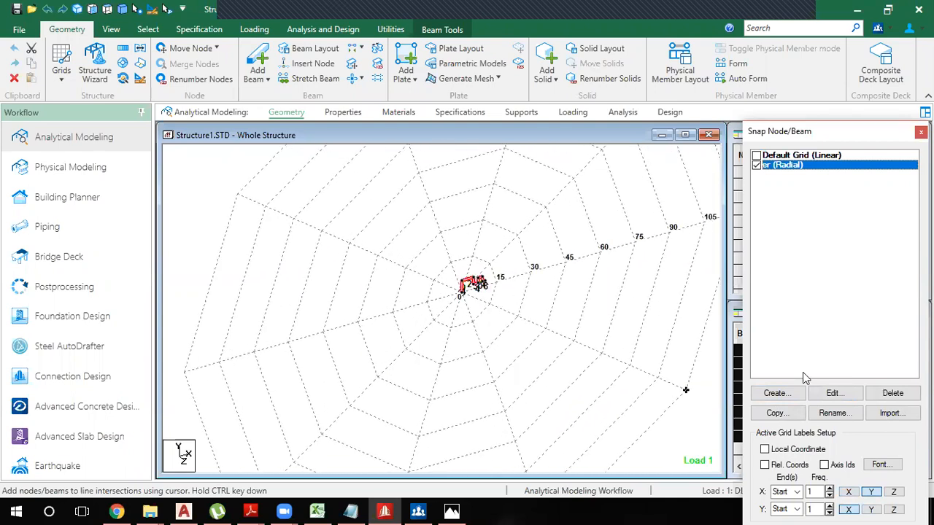
pyautogui.click(837, 394)
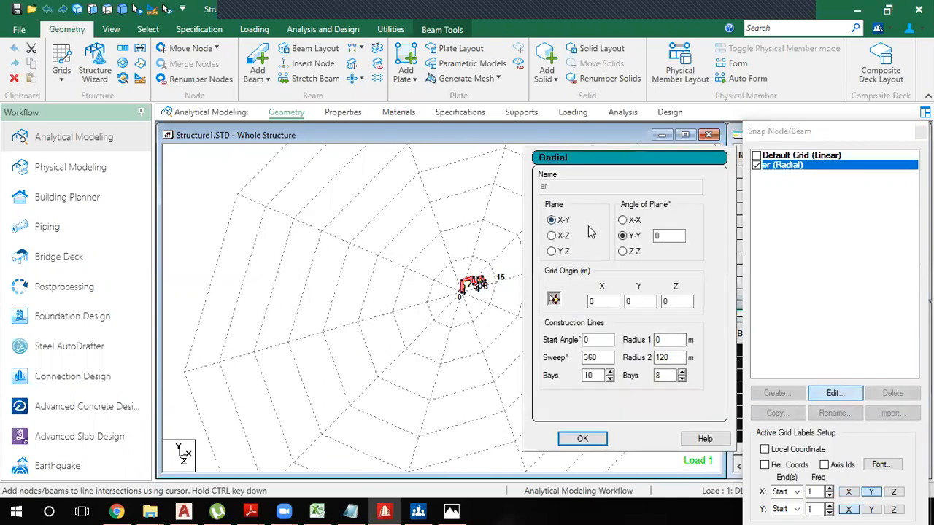
pyautogui.click(583, 439)
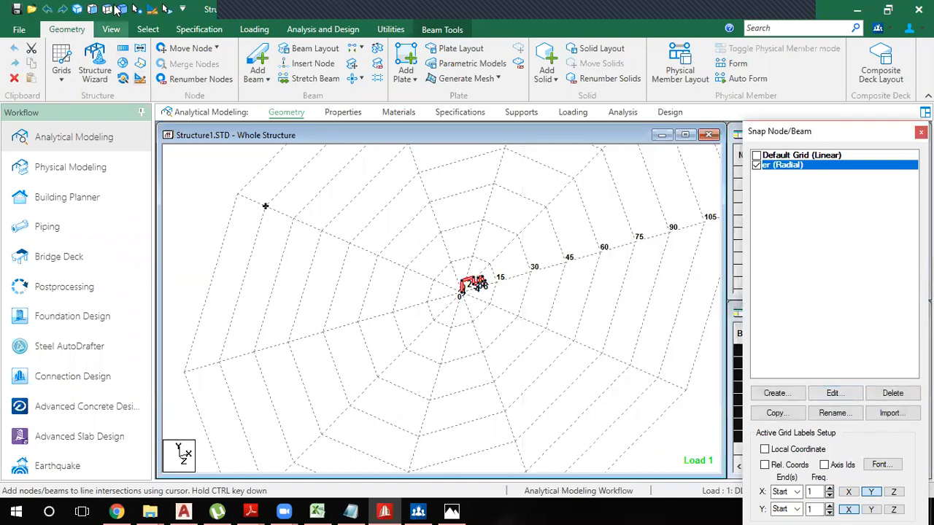
# - Show the radial grid from the front and add a node at its outer intersection at about X 97.08, Y -70.53 m
pyautogui.click(92, 9)
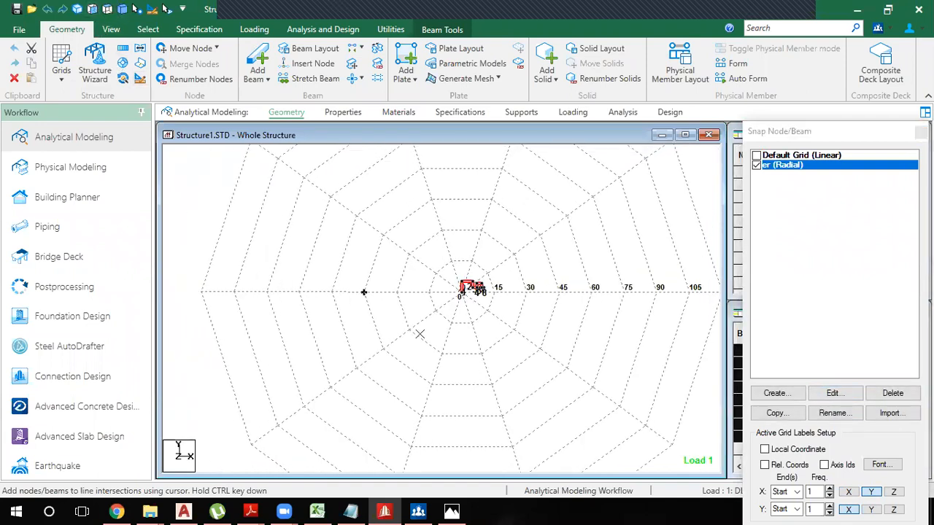
pyautogui.click(690, 394)
pyautogui.scroll(-1, 636, 396)
pyautogui.moveTo(656, 397); pyautogui.dragTo(609, 416, button='middle')
pyautogui.scroll(-2, 609, 416)
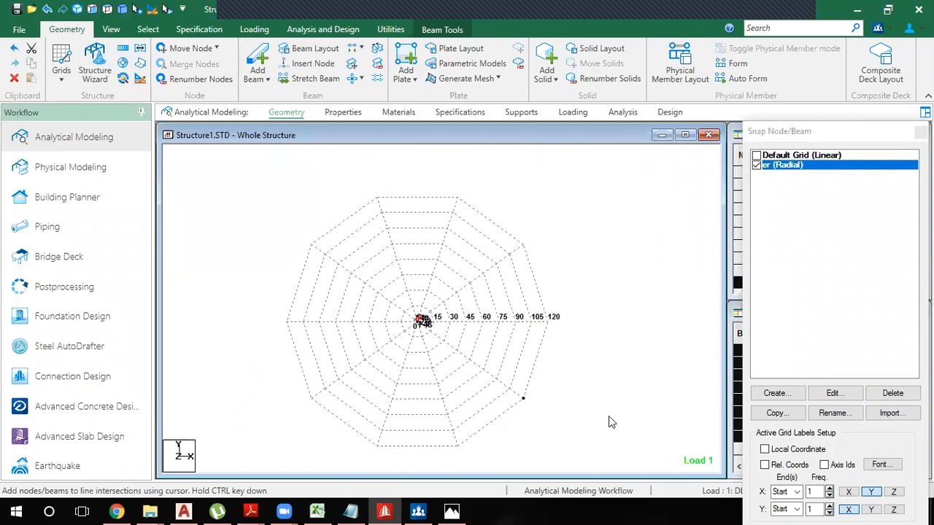
pyautogui.scroll(2, 611, 421)
pyautogui.scroll(1, 612, 422)
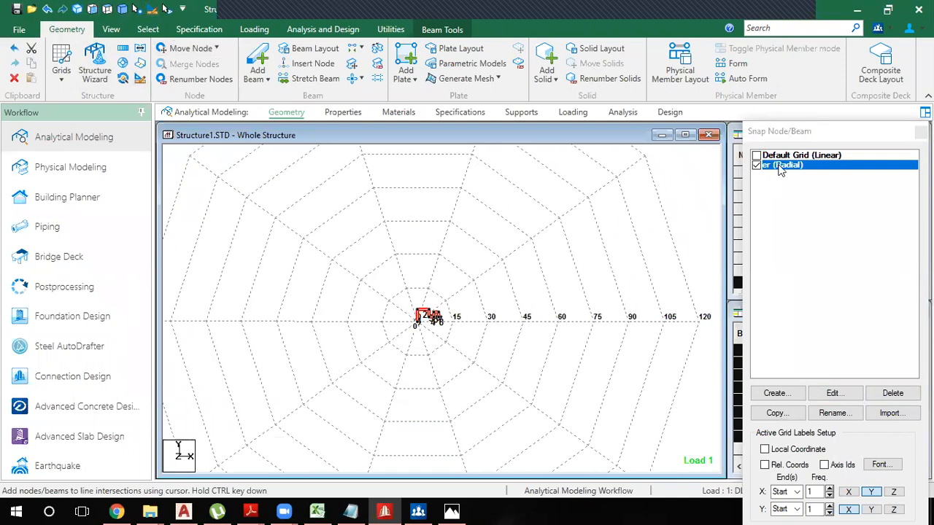
# - Change the radial grid er to the X-Z plane and show it in plan from above
pyautogui.click(819, 397)
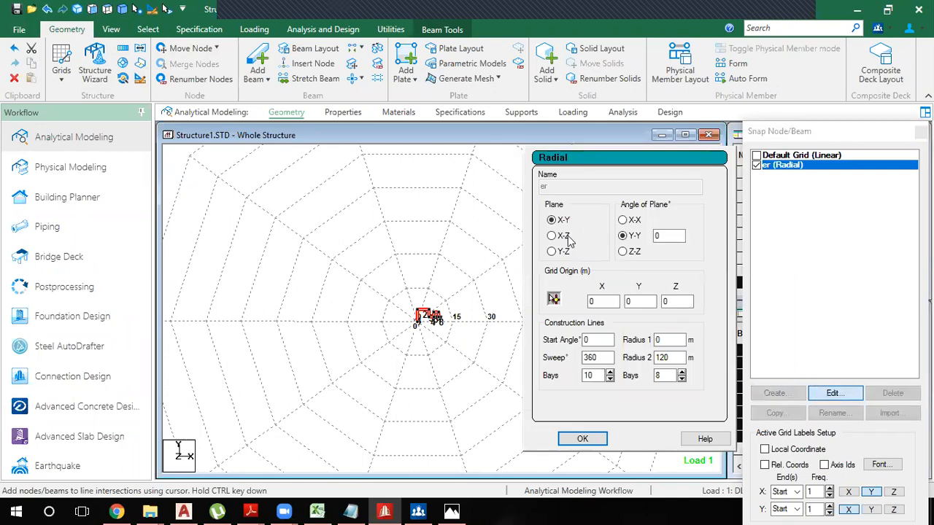
pyautogui.click(552, 235)
pyautogui.click(582, 438)
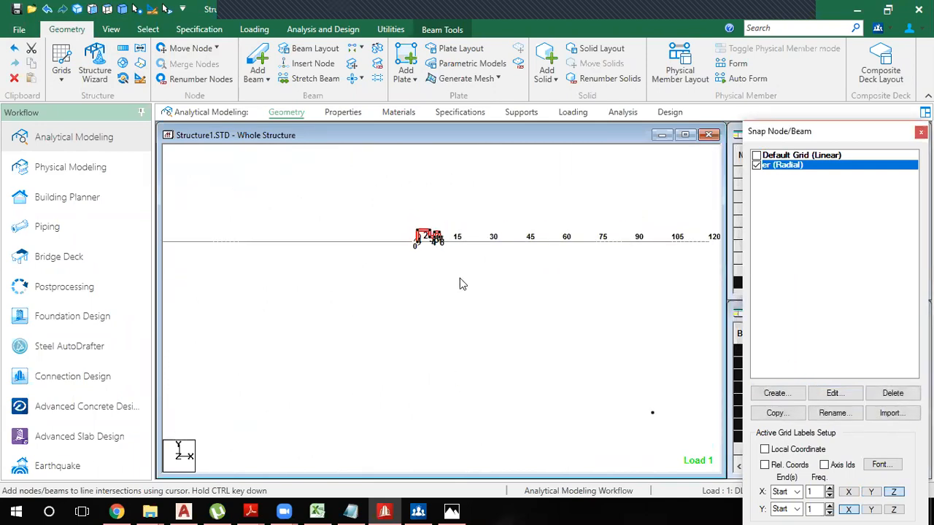
pyautogui.click(104, 11)
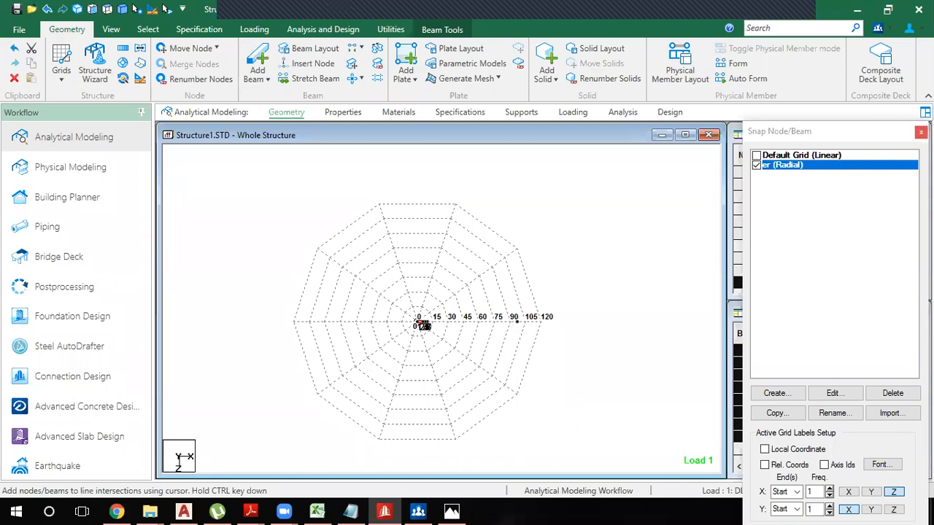
# - Close the snap grid settings, clear the beam selection and show the whole structure in isometric view
pyautogui.click(921, 132)
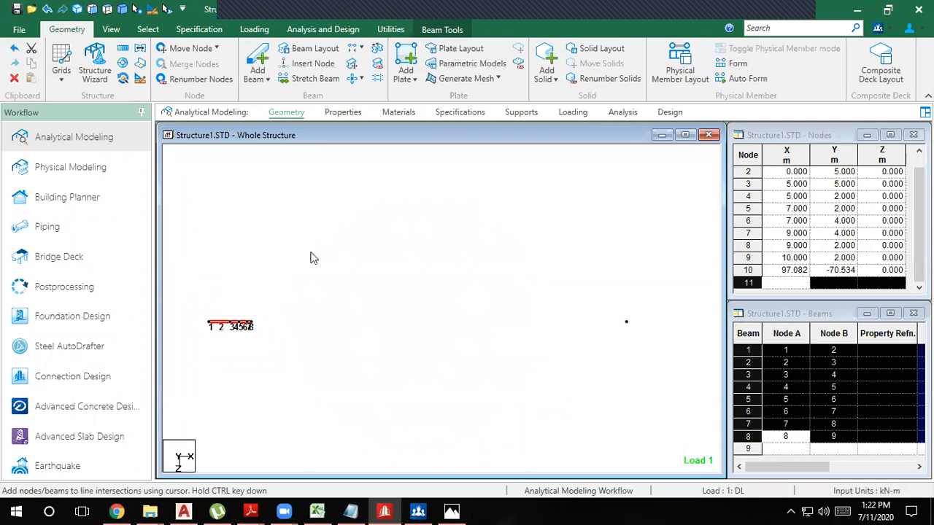
pyautogui.click(314, 262)
pyautogui.click(122, 9)
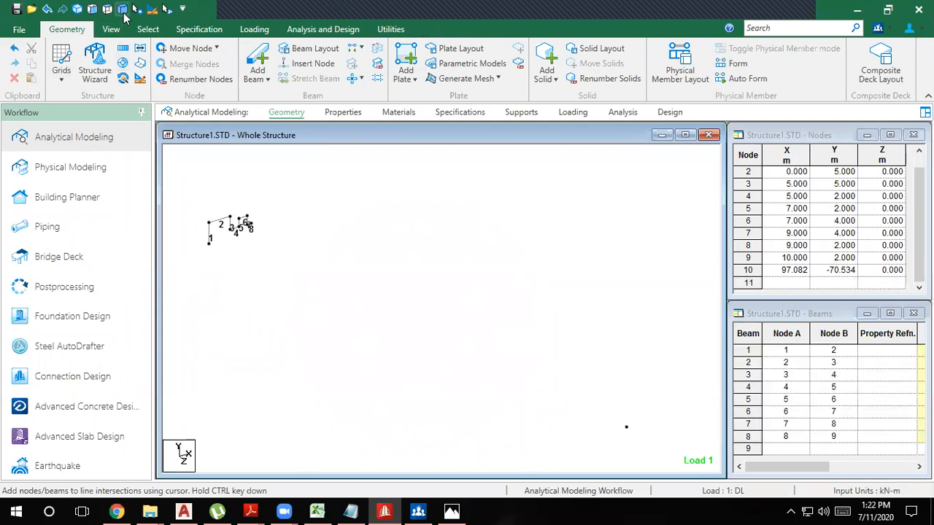